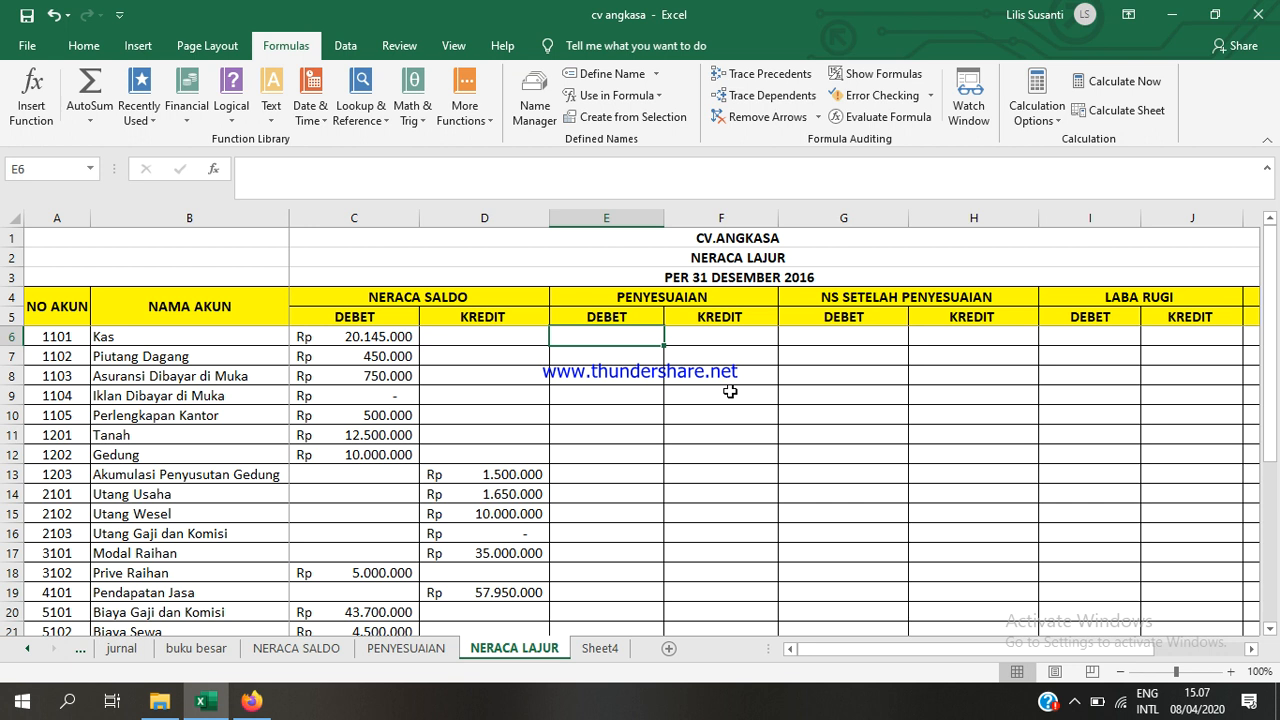
- Examine the Kas row's NERACA SALDO and PENYESUAIAN columns on the NERACA LAJUR sheet
click(390, 342)
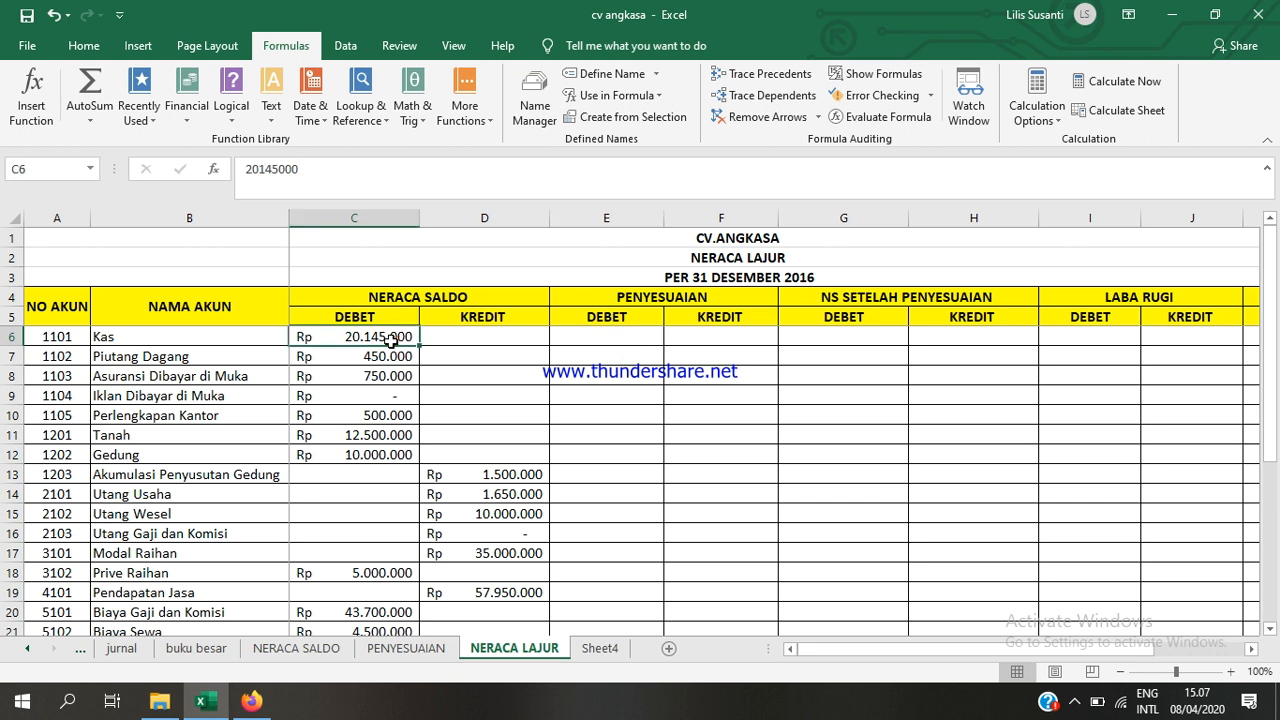
click(432, 338)
click(409, 339)
click(441, 338)
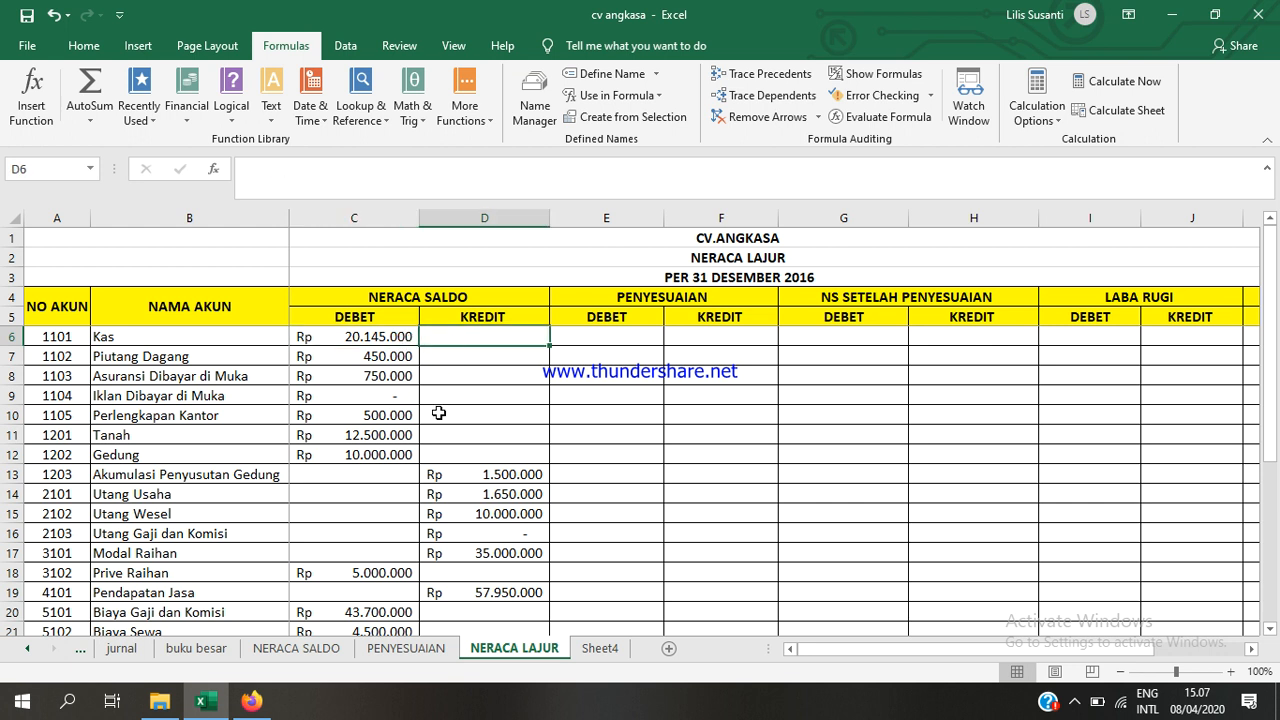
click(371, 338)
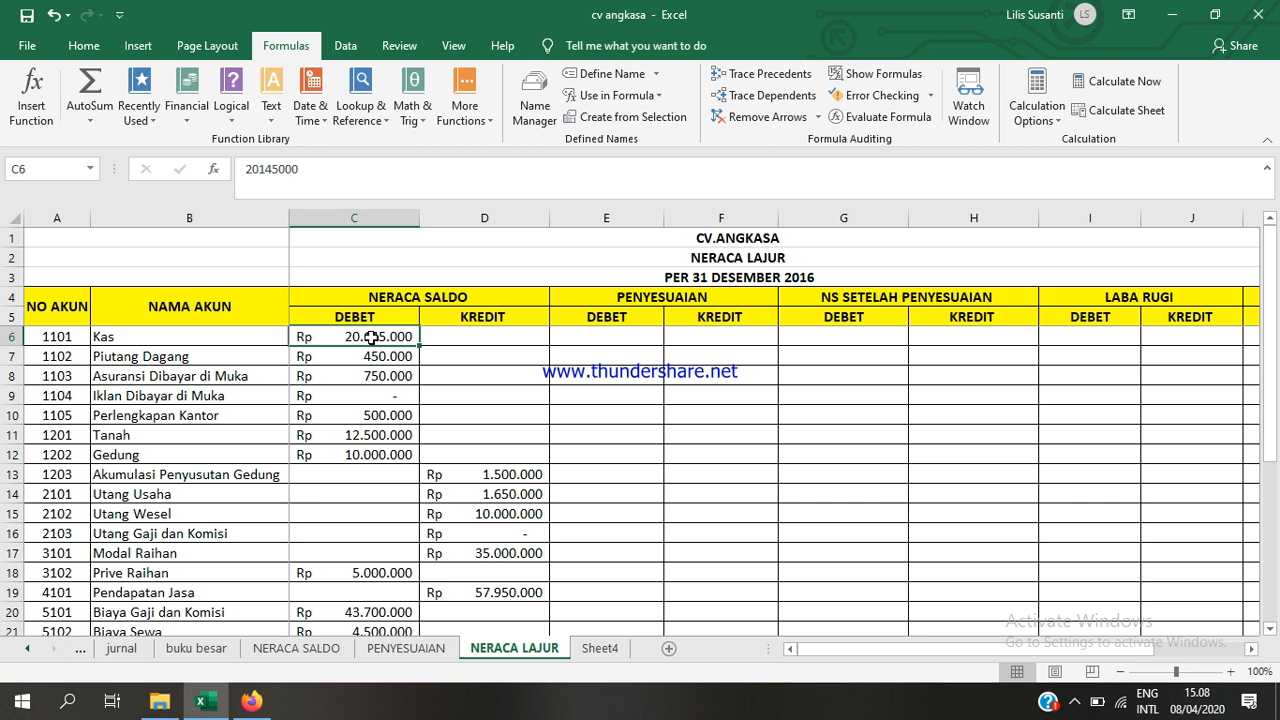
click(452, 340)
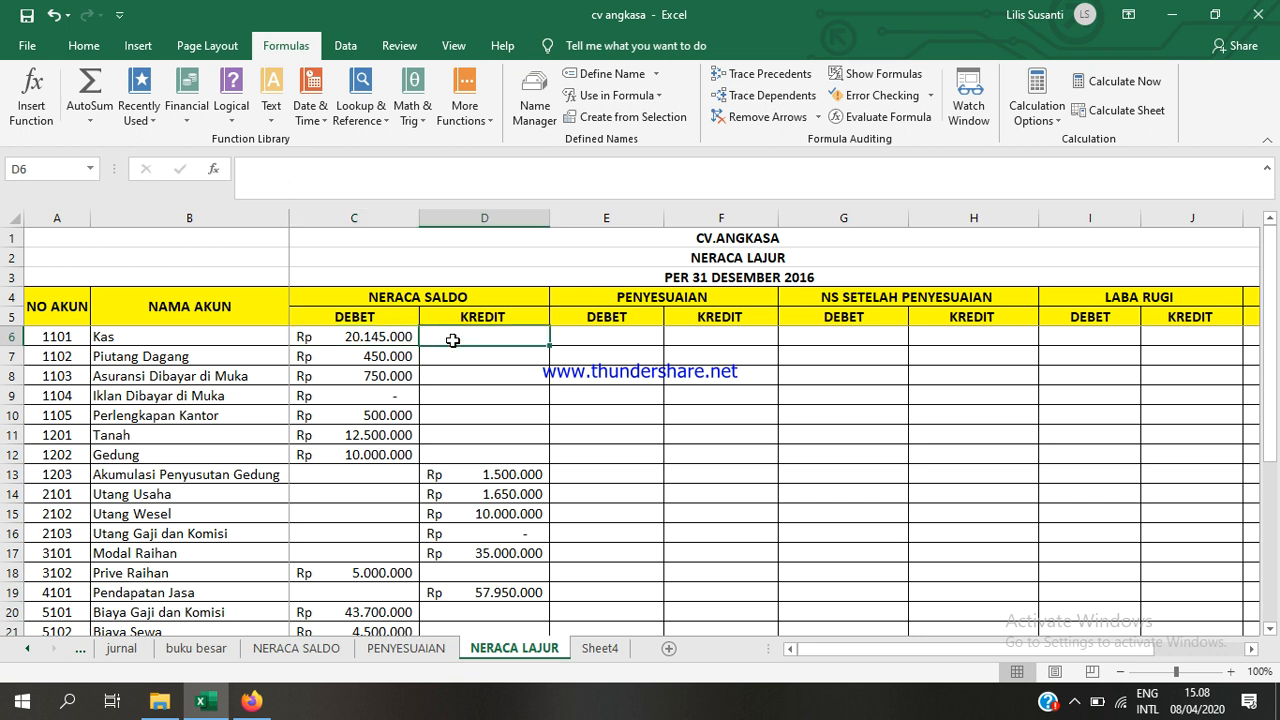
click(597, 341)
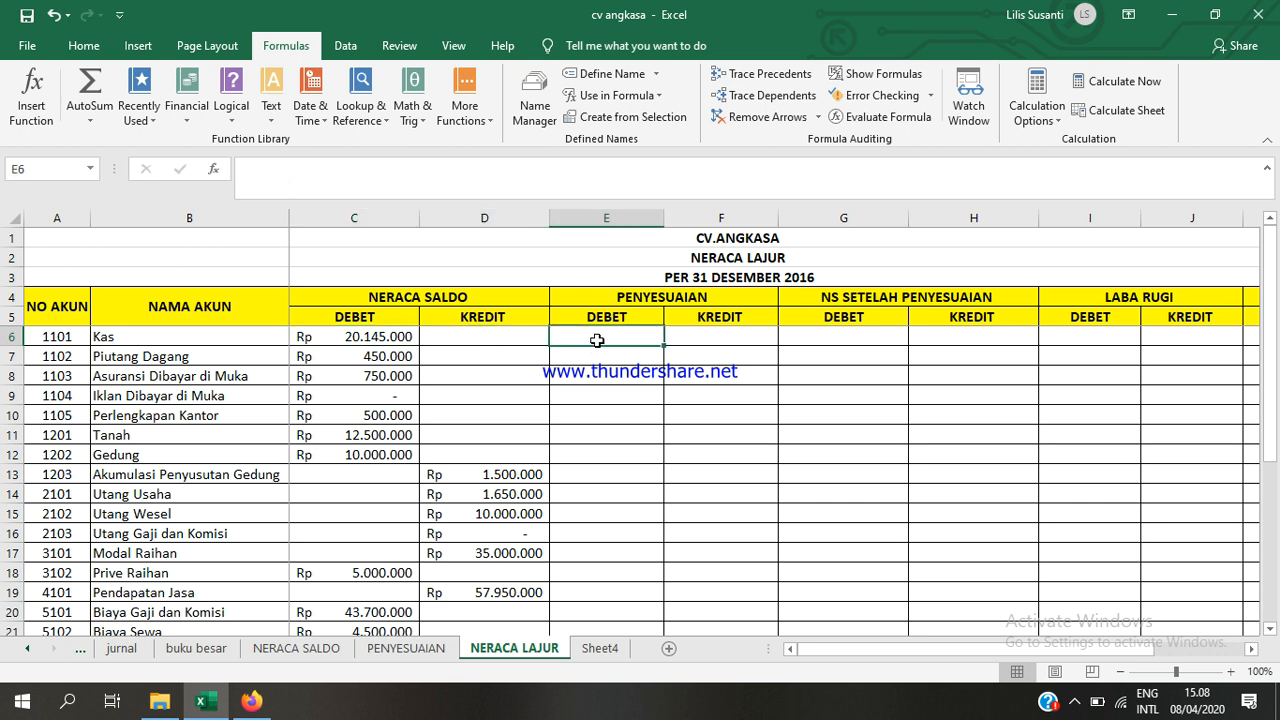
click(632, 300)
click(604, 343)
- On the PENYESUAIAN sheet, name the journal range B6:E15, from account numbers through credit amounts, PENYESUAIAN
click(388, 650)
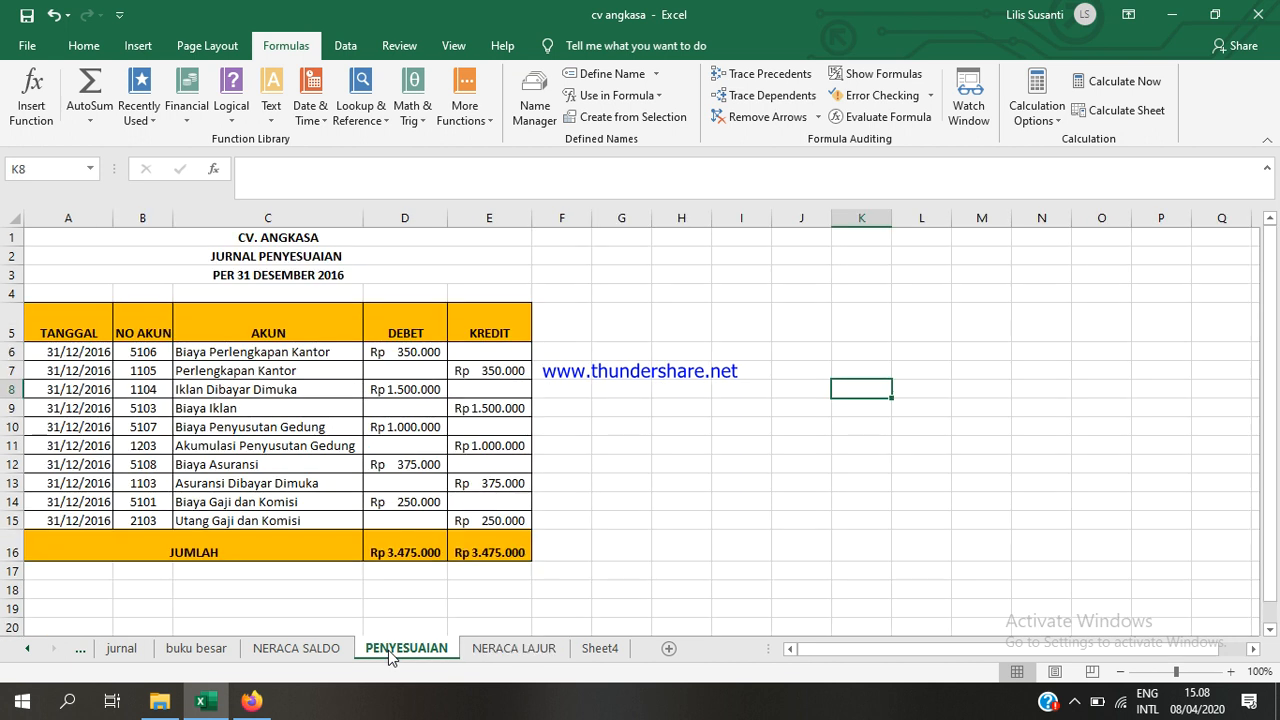
click(210, 363)
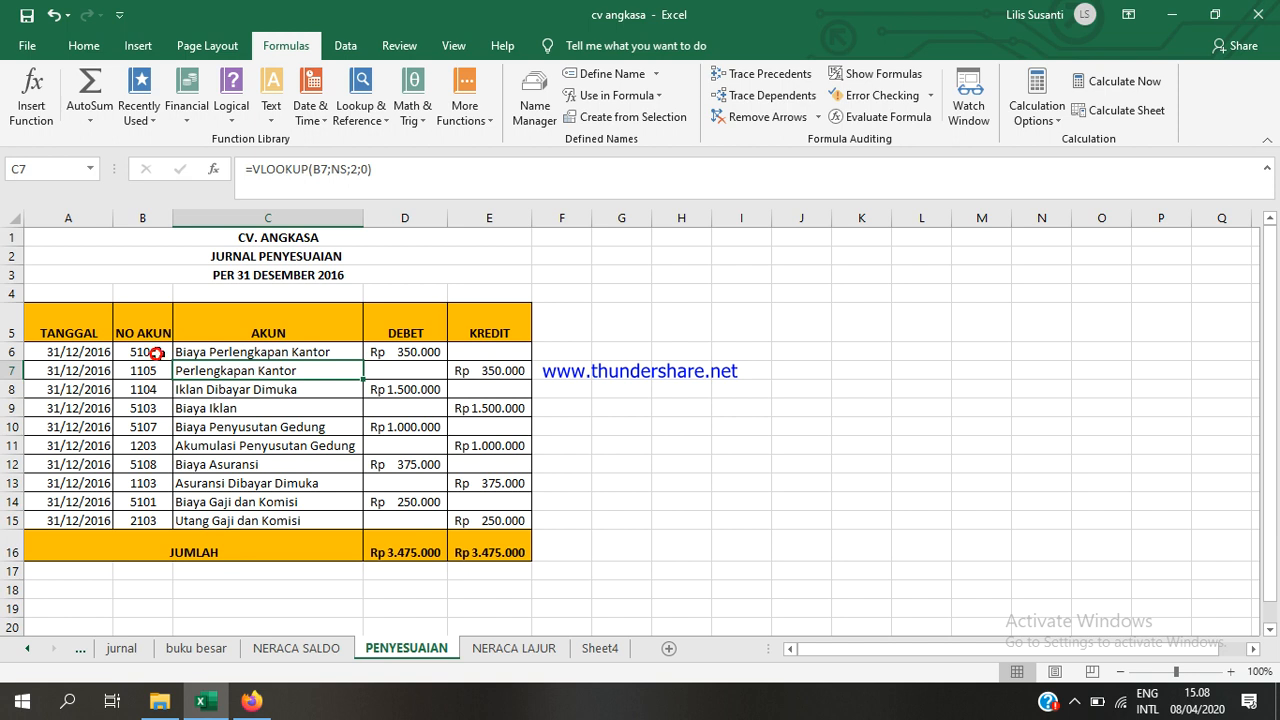
click(157, 353)
mouse_move(157, 353)
mouse_down()
mouse_move(329, 521)
mouse_move(398, 531)
mouse_move(470, 515)
mouse_up()
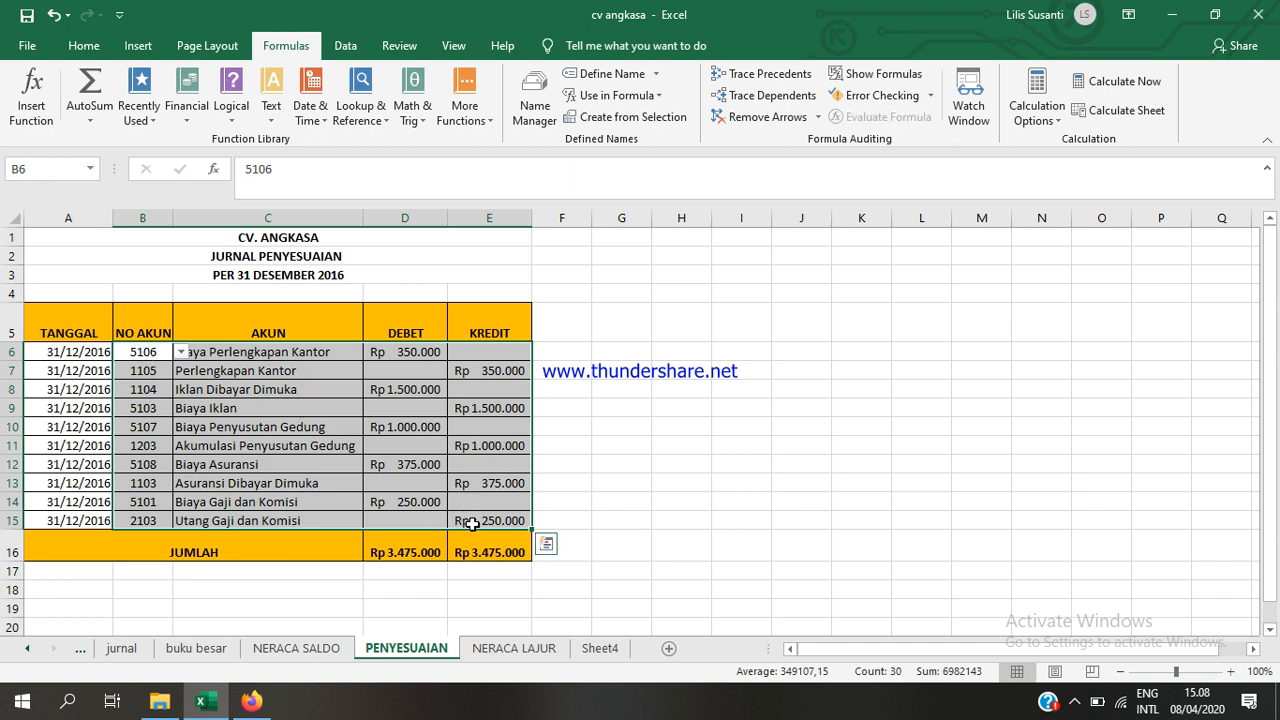
click(23, 167)
text(PENYESUAIAN)
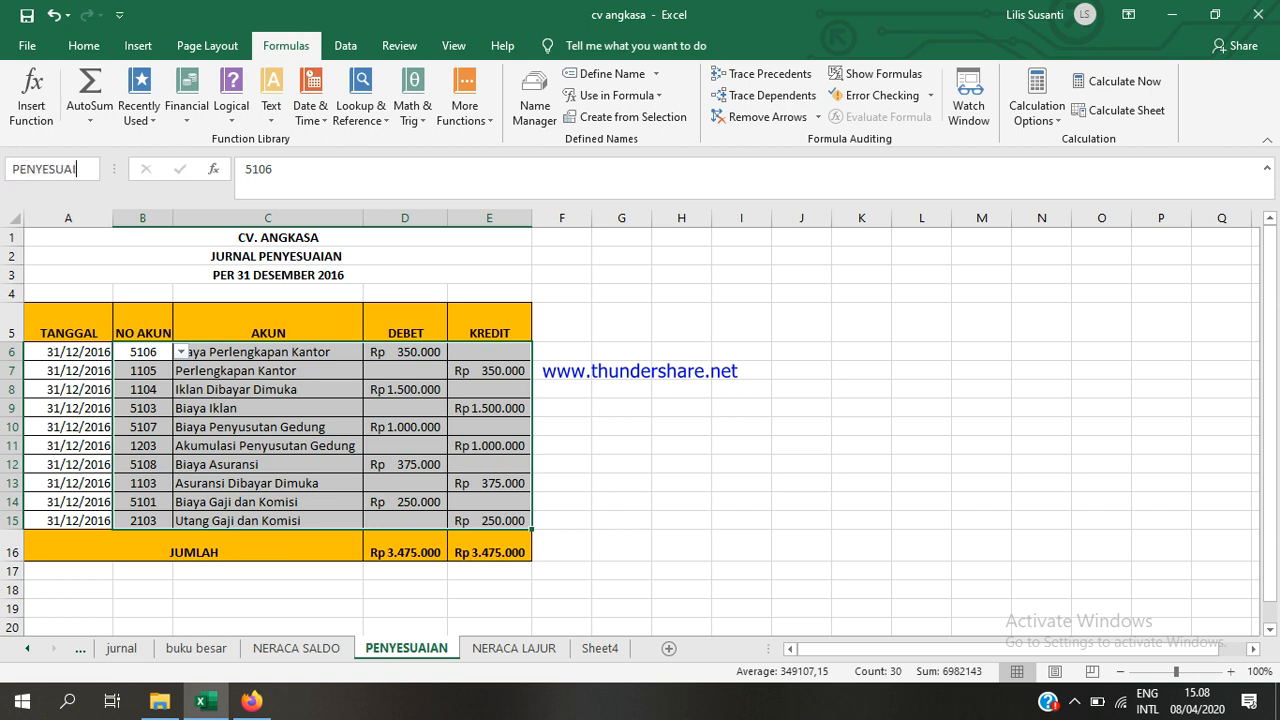
key(Return)
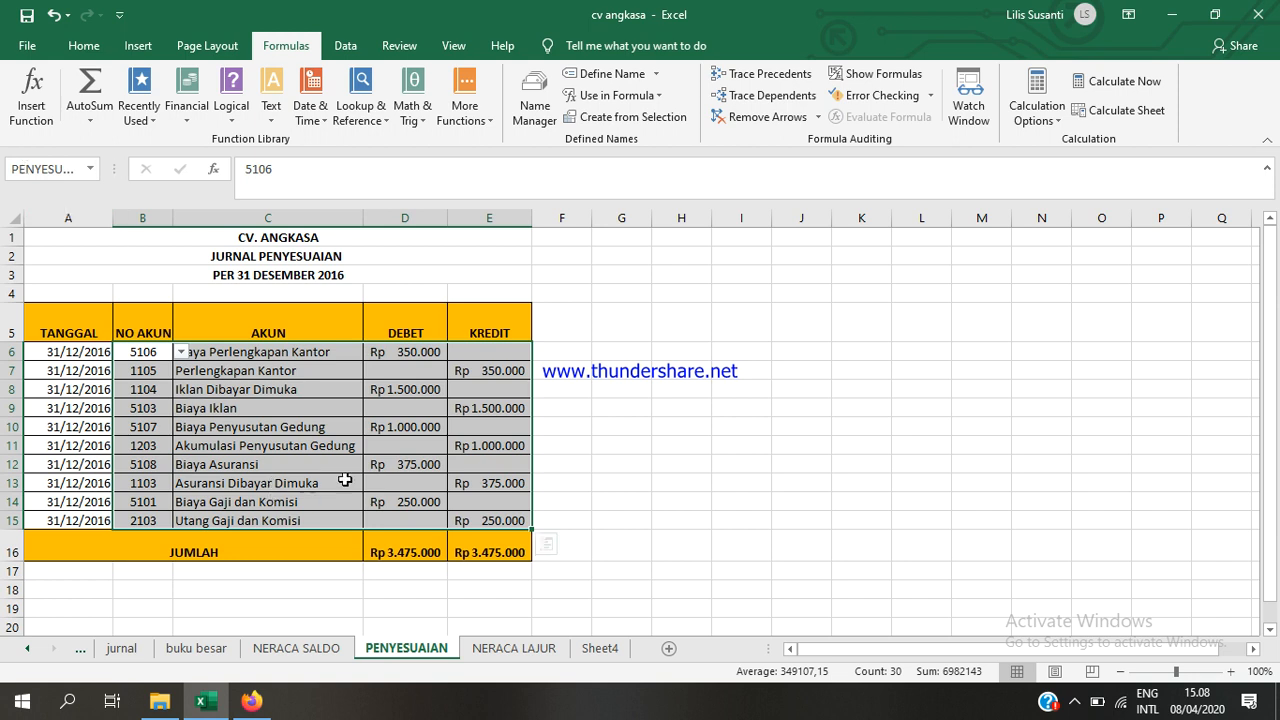
- Name the adjustment journal's debit amounts in D6:D15 DEBET
click(394, 354)
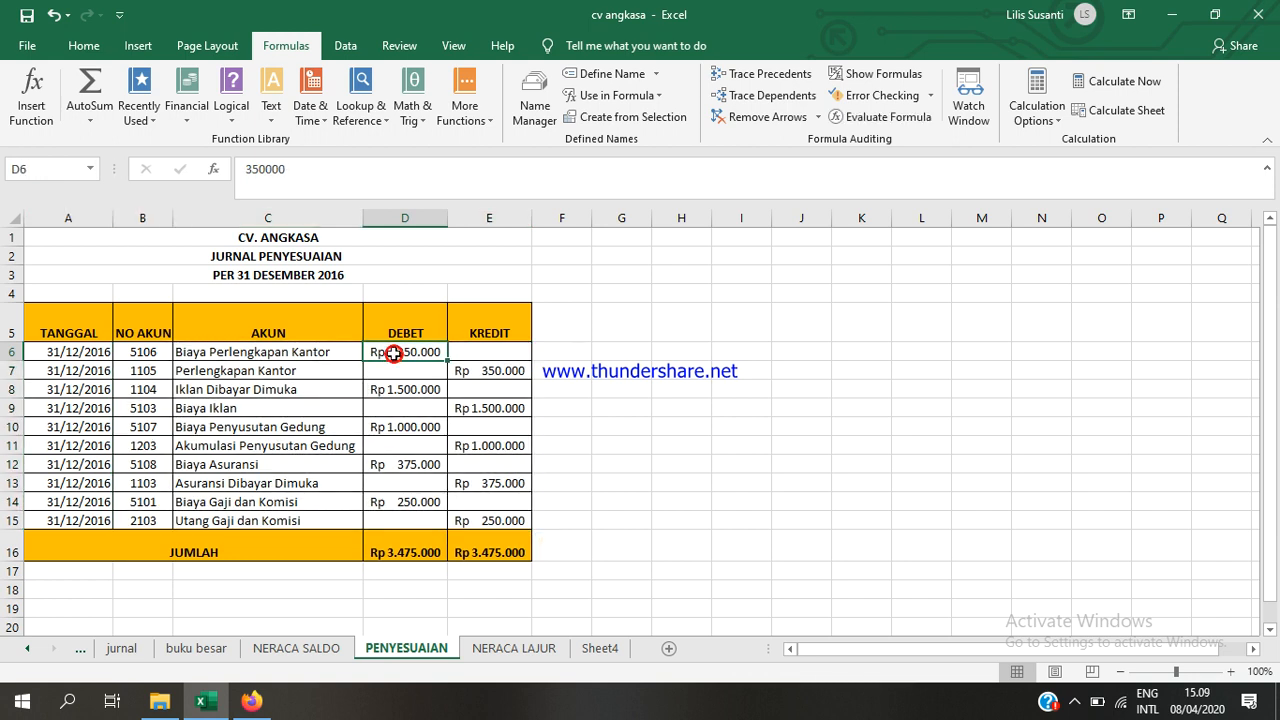
drag(394, 354, 396, 520)
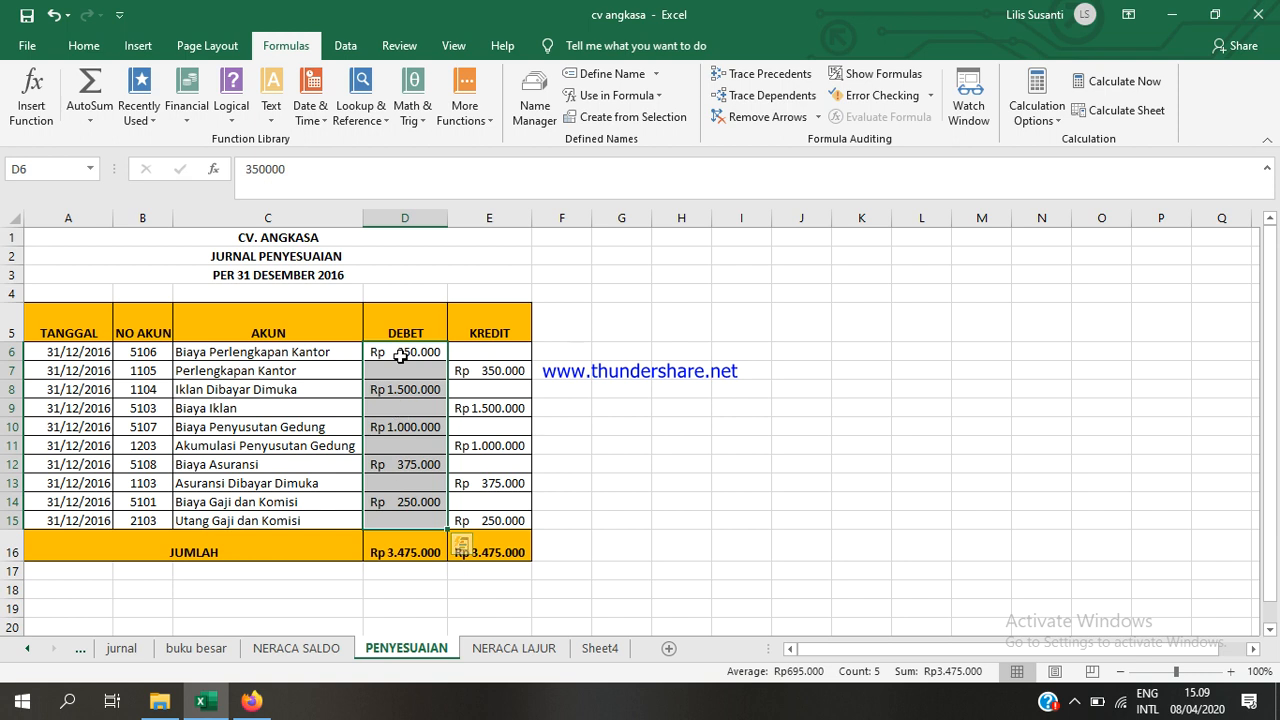
drag(400, 356, 400, 520)
click(402, 356)
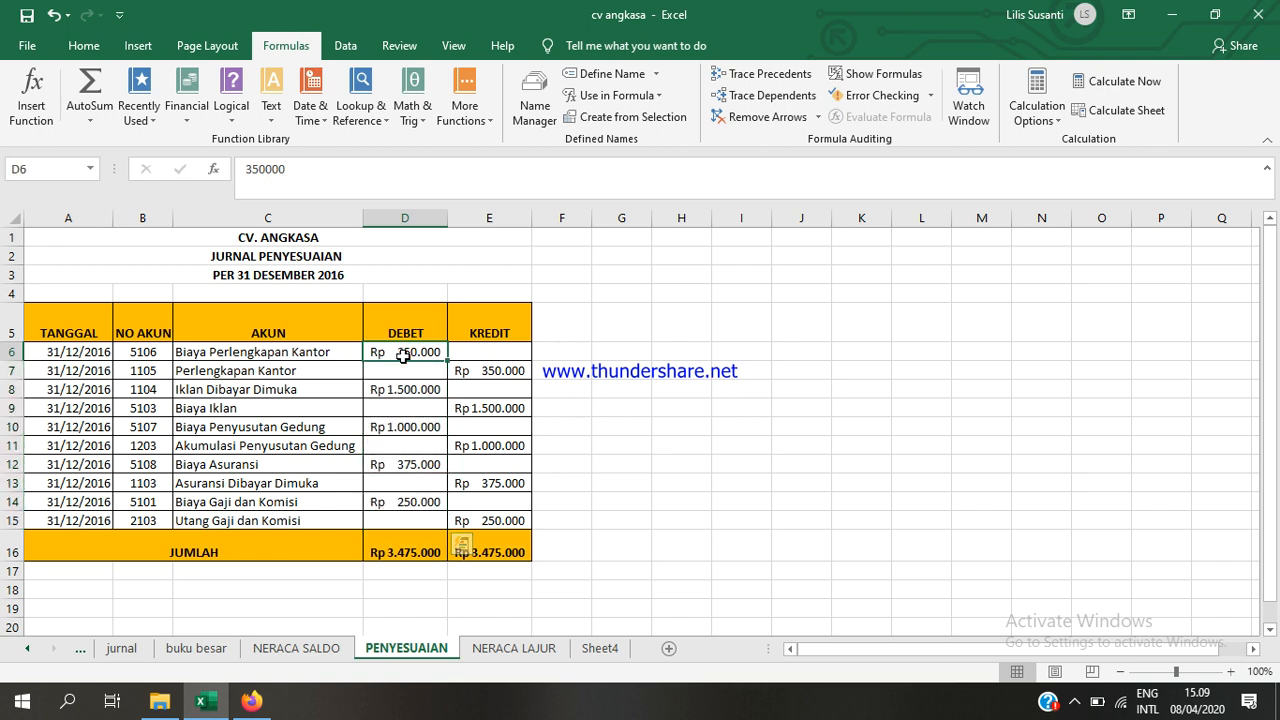
drag(402, 356, 390, 529)
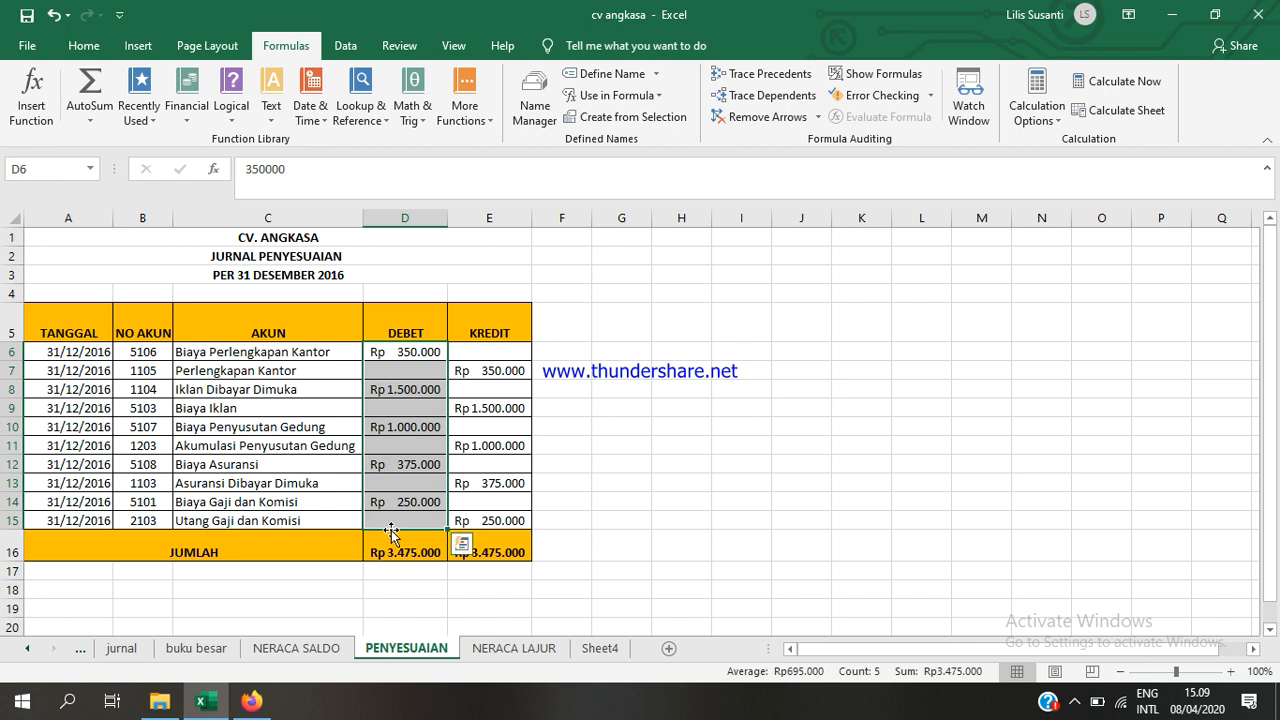
click(70, 169)
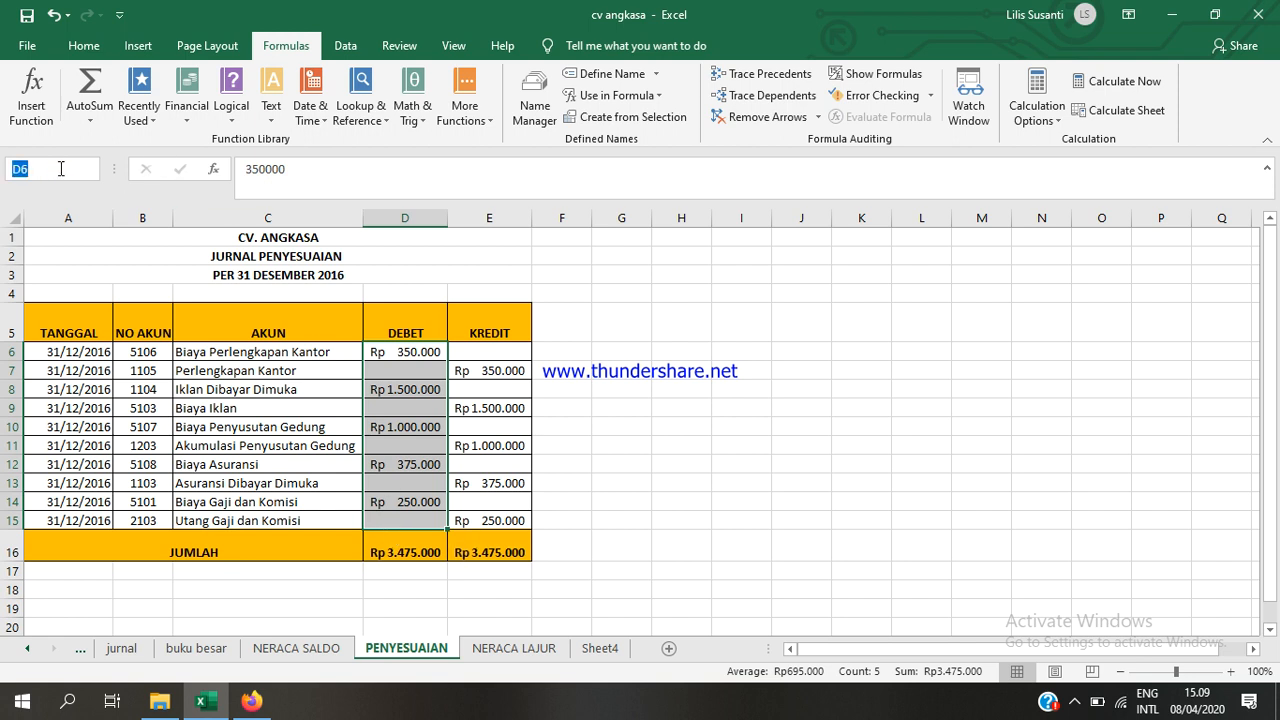
text(DEBET)
key(Return)
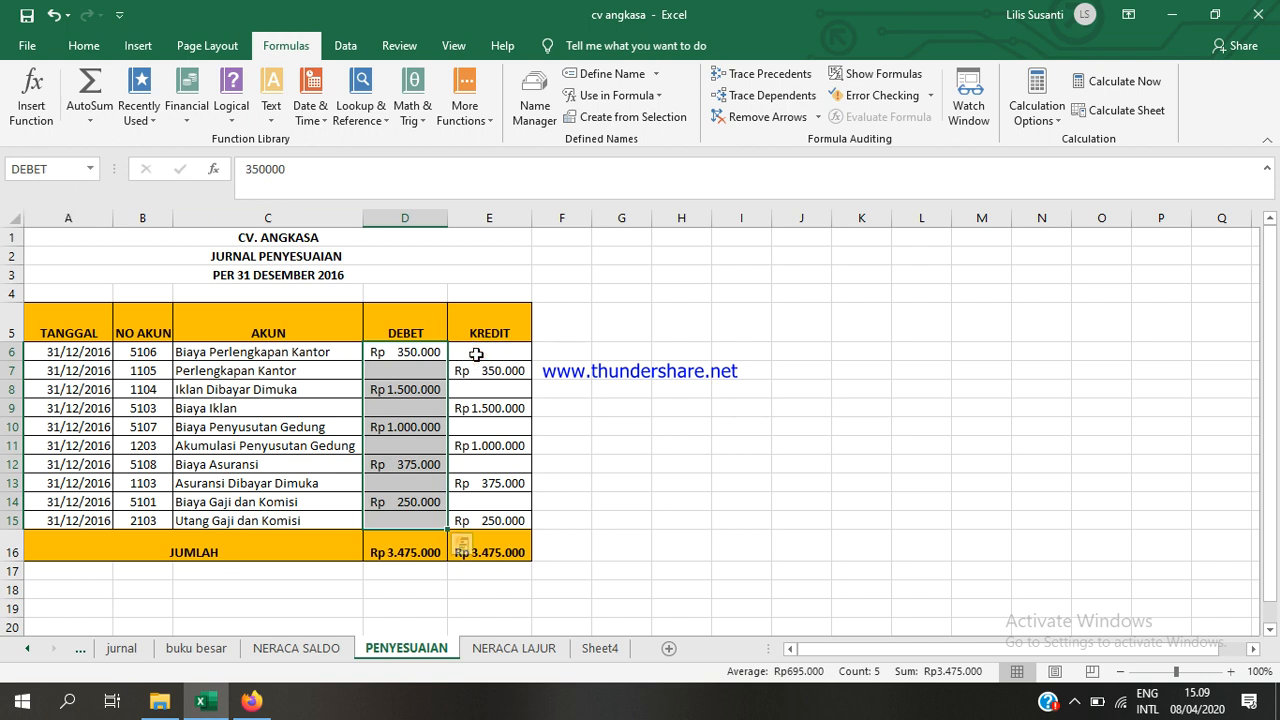
- Name the adjustment journal's credit column cells E6:E15 KREDIT
click(476, 355)
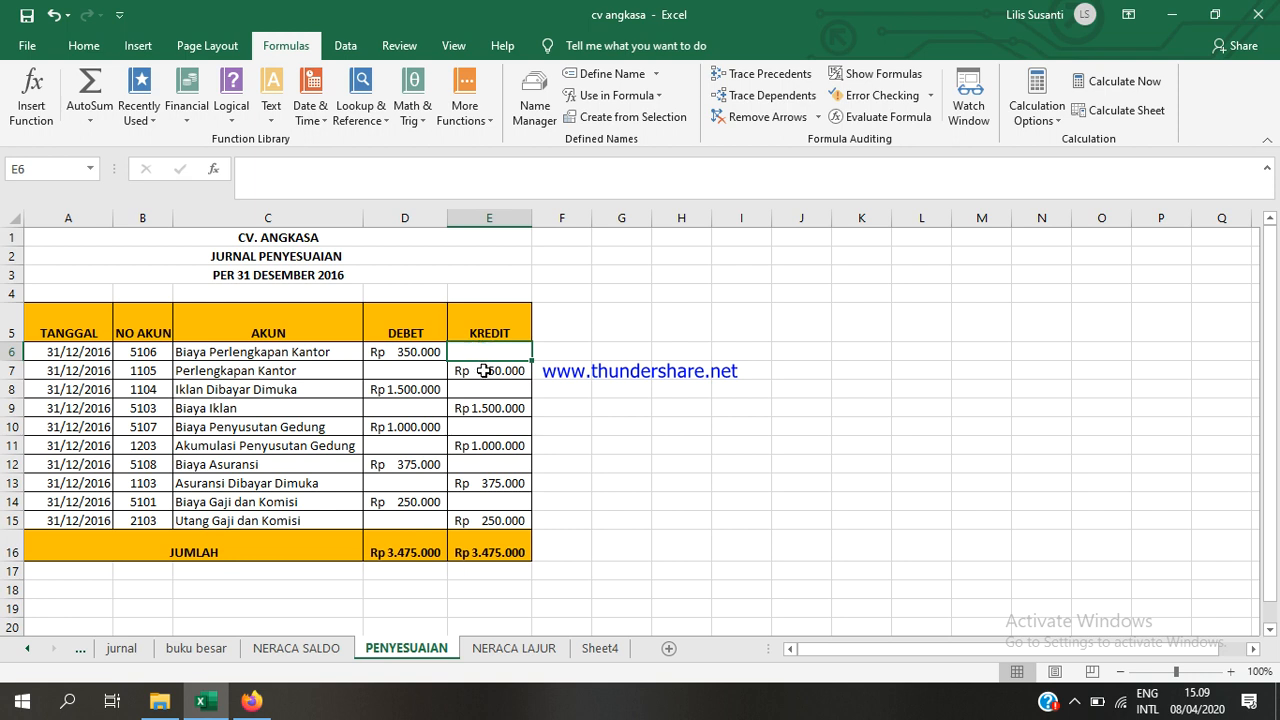
click(484, 371)
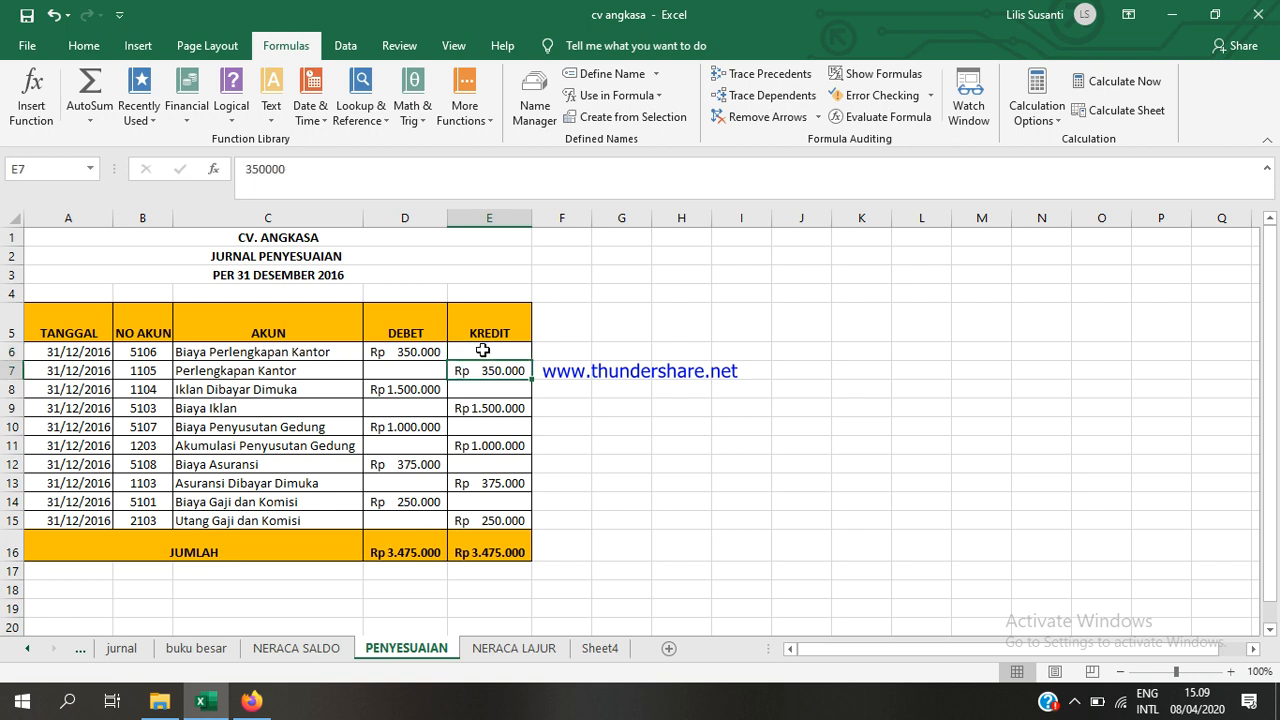
click(482, 351)
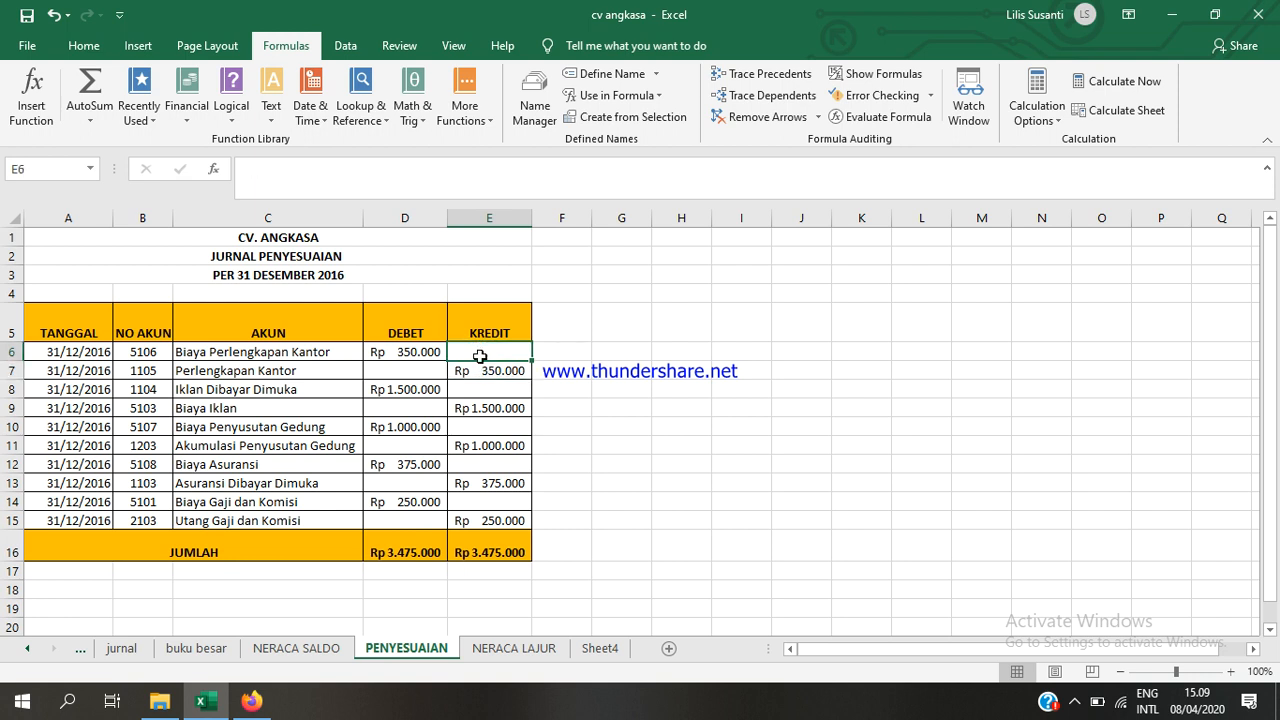
drag(482, 351, 459, 519)
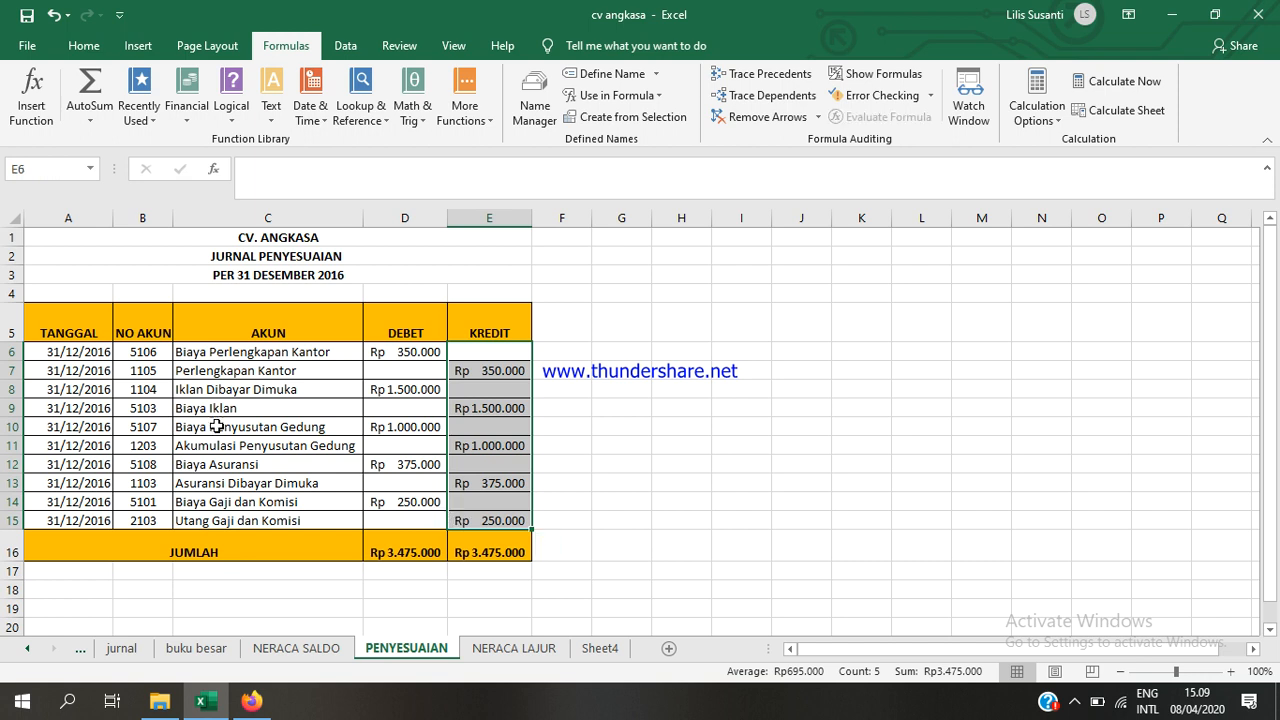
click(132, 353)
drag(132, 353, 480, 523)
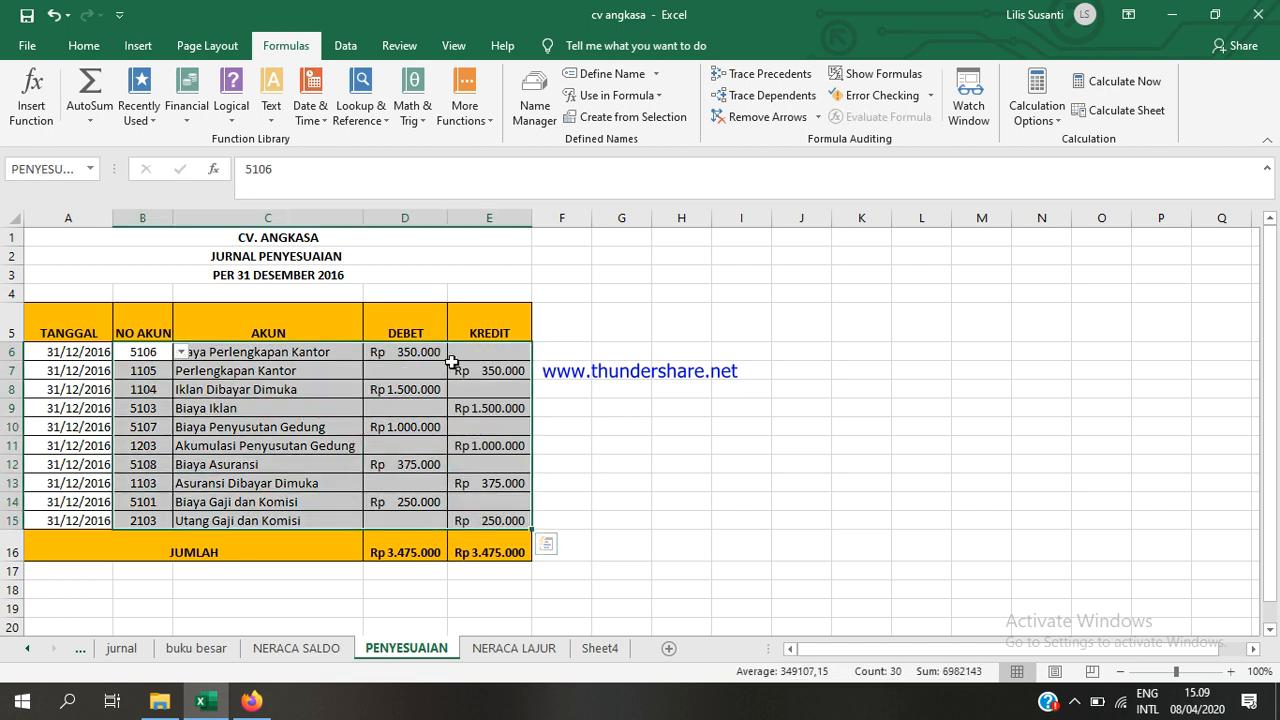
drag(467, 351, 468, 518)
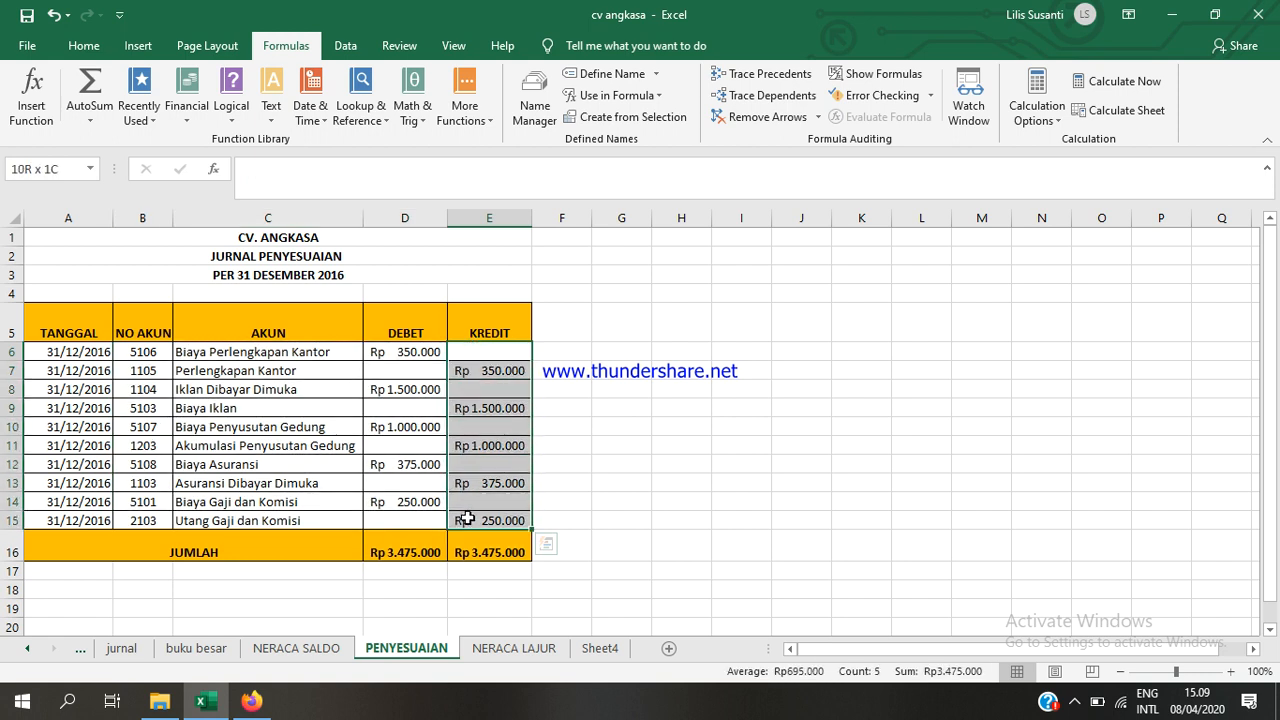
click(77, 176)
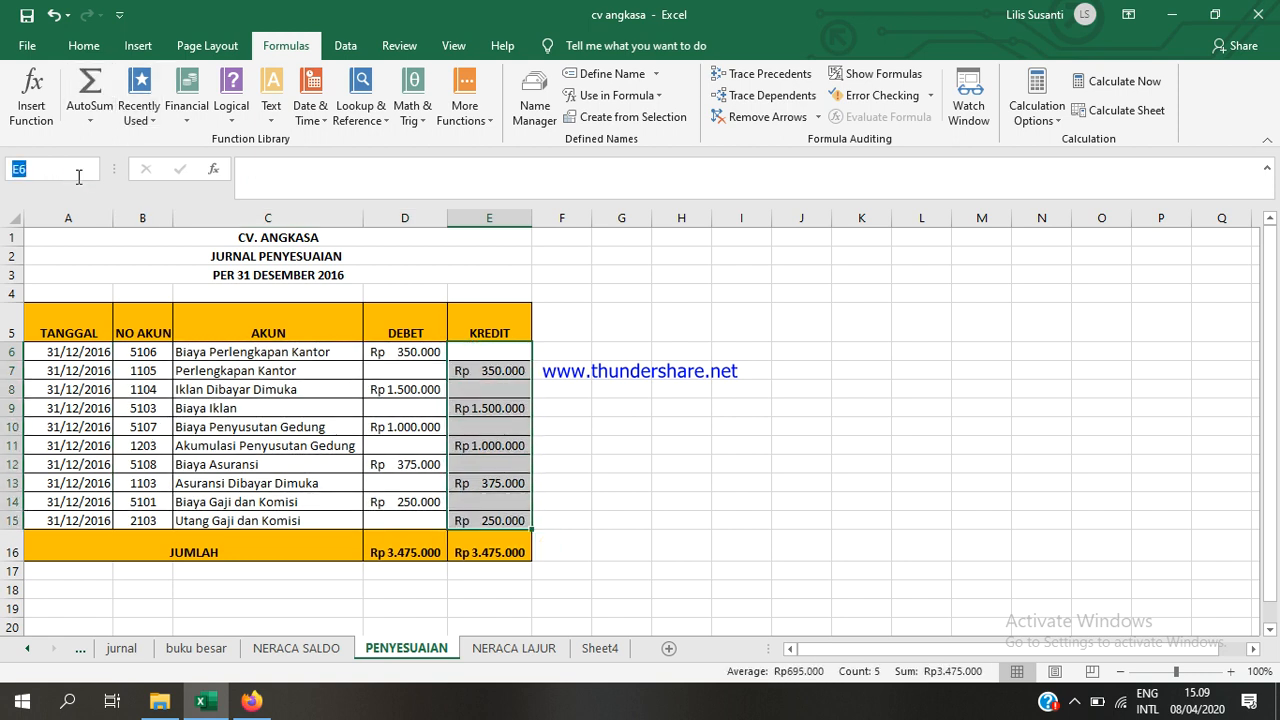
text(KREDIT)
key(Return)
click(436, 390)
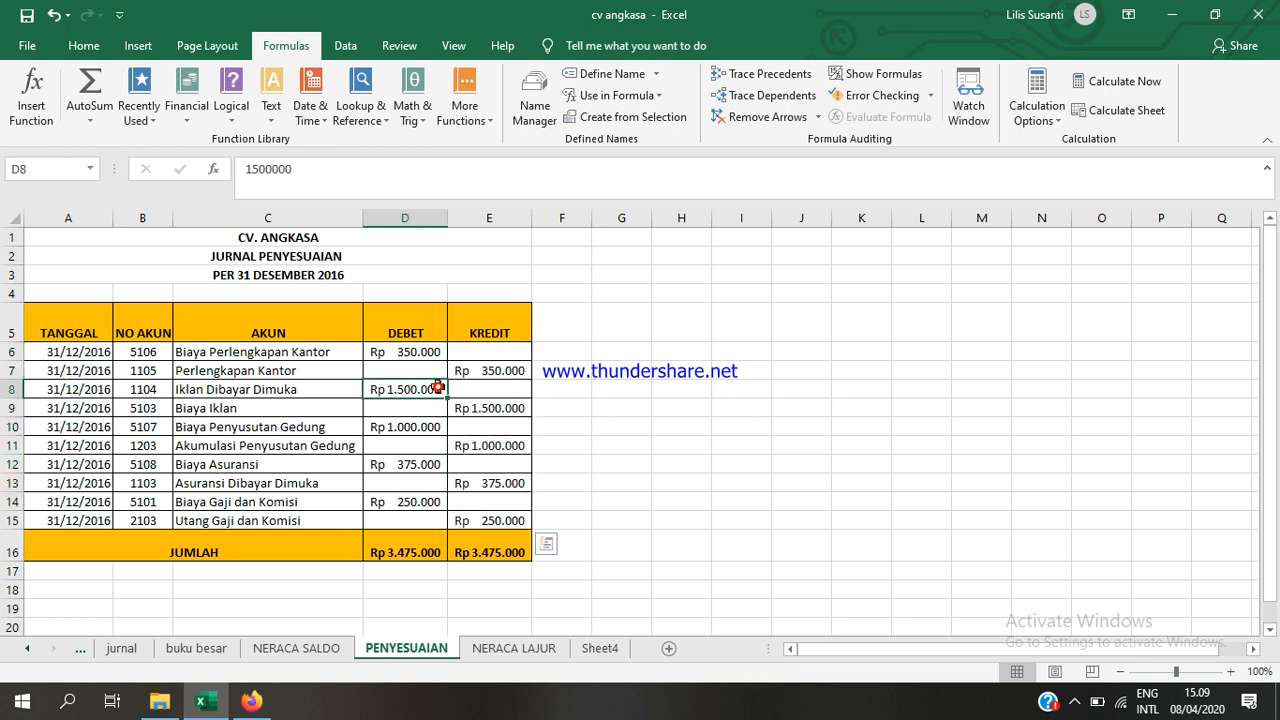
click(664, 371)
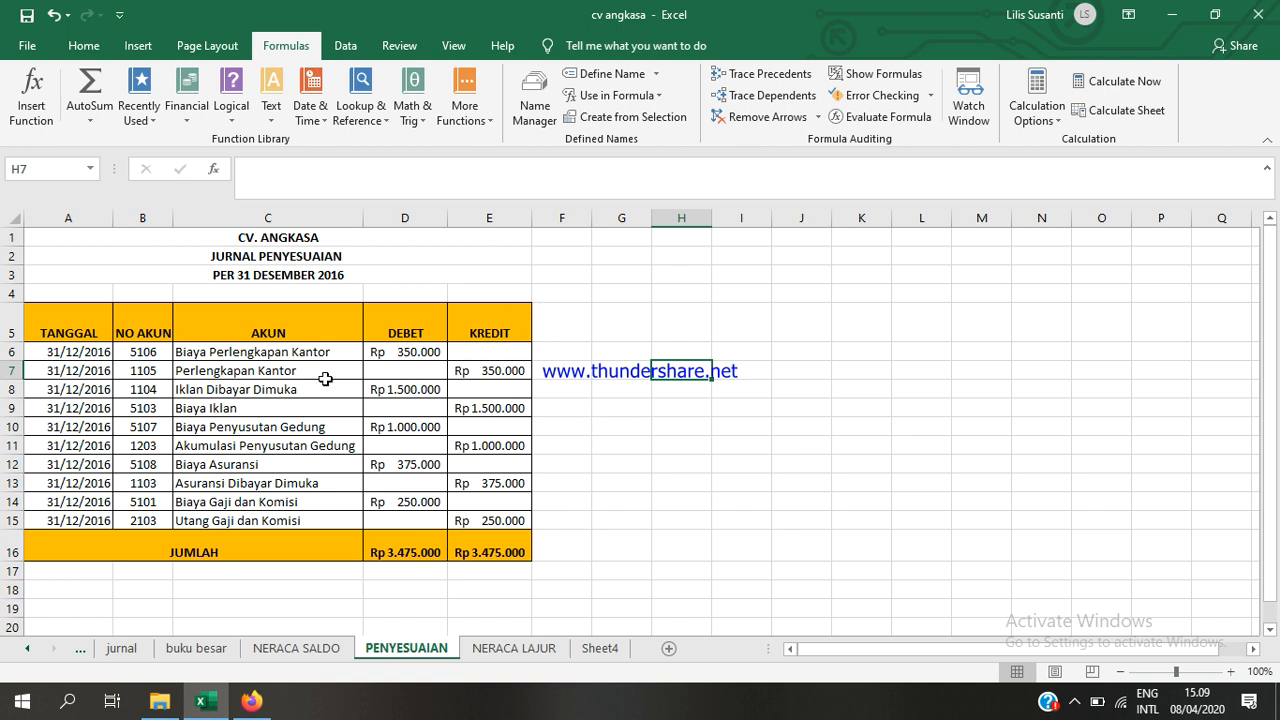
drag(165, 352, 500, 517)
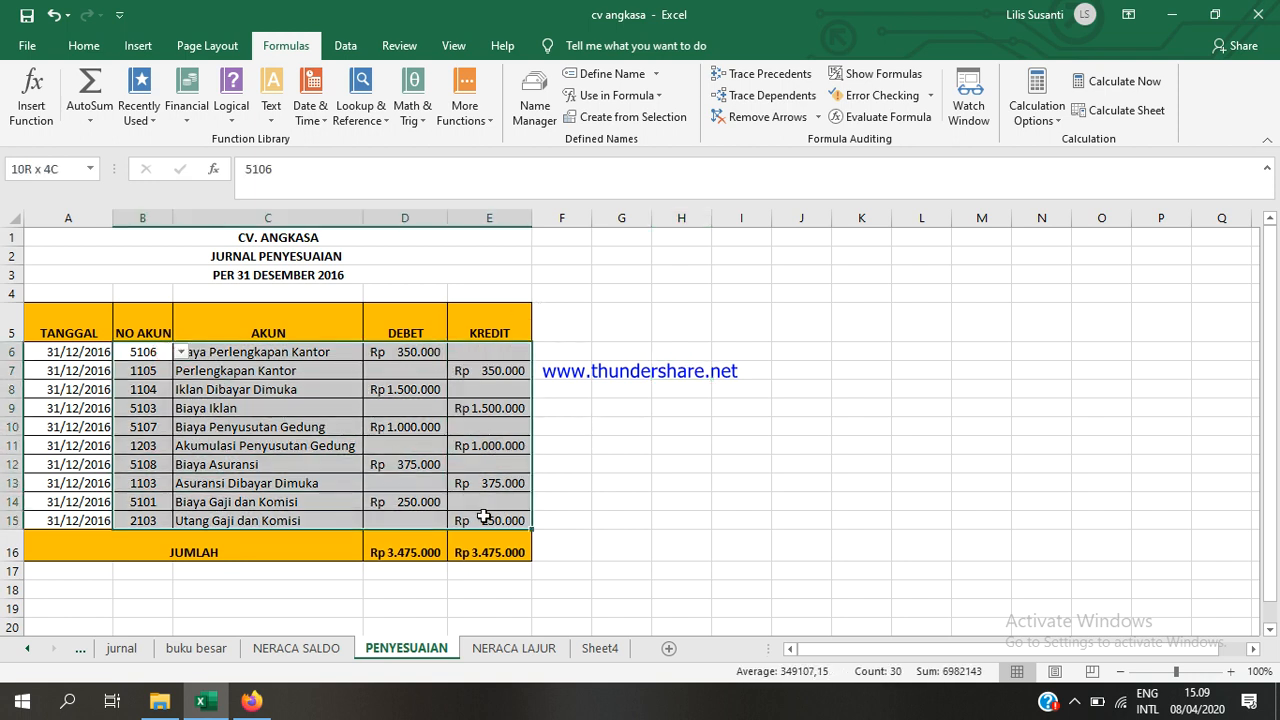
drag(385, 352, 386, 514)
drag(482, 358, 464, 527)
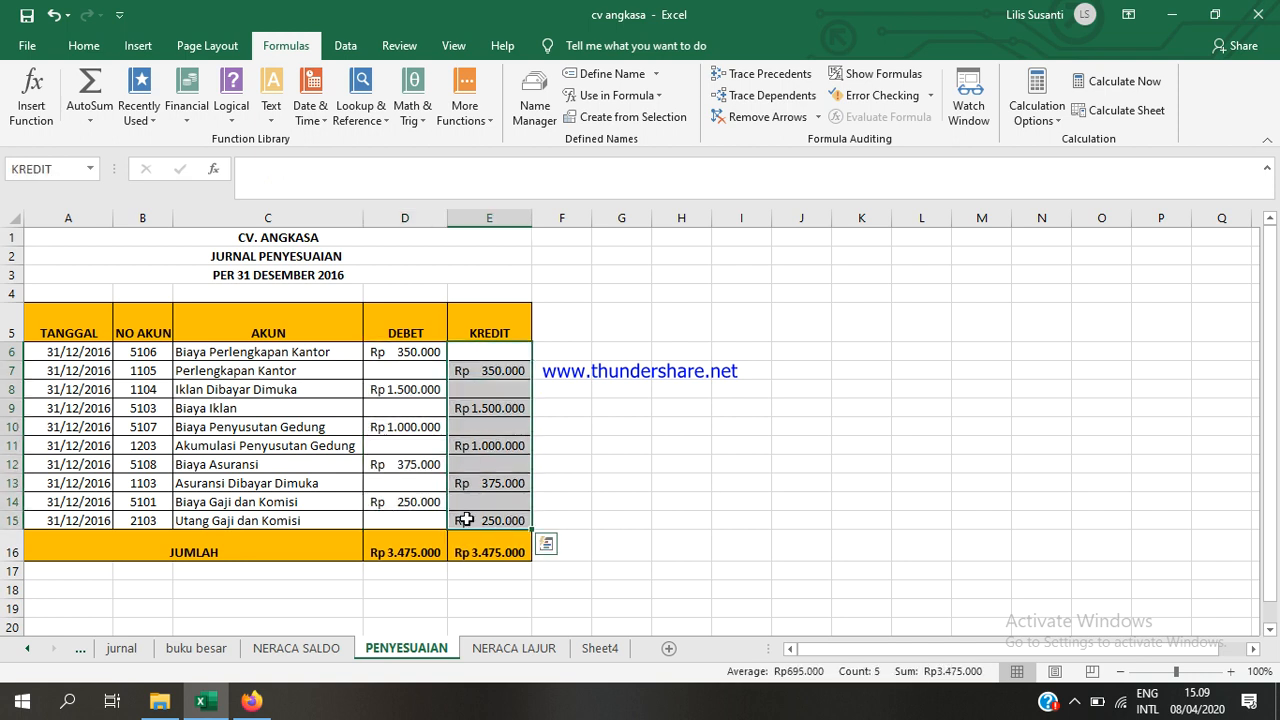
- On the NERACA LAJUR sheet, enter =SUMIF(PENYESUAIAN;A6;DEBET) in E6 as the Kas row's adjustment debit
click(482, 650)
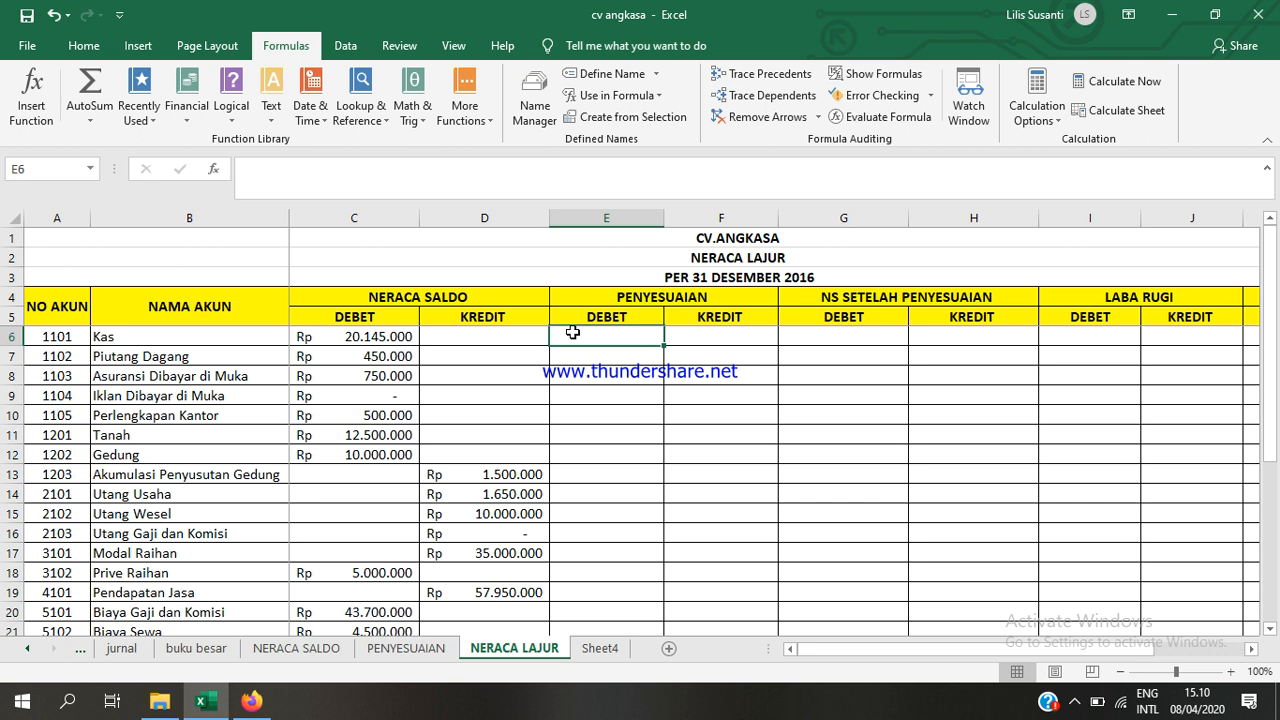
text(=SUM)
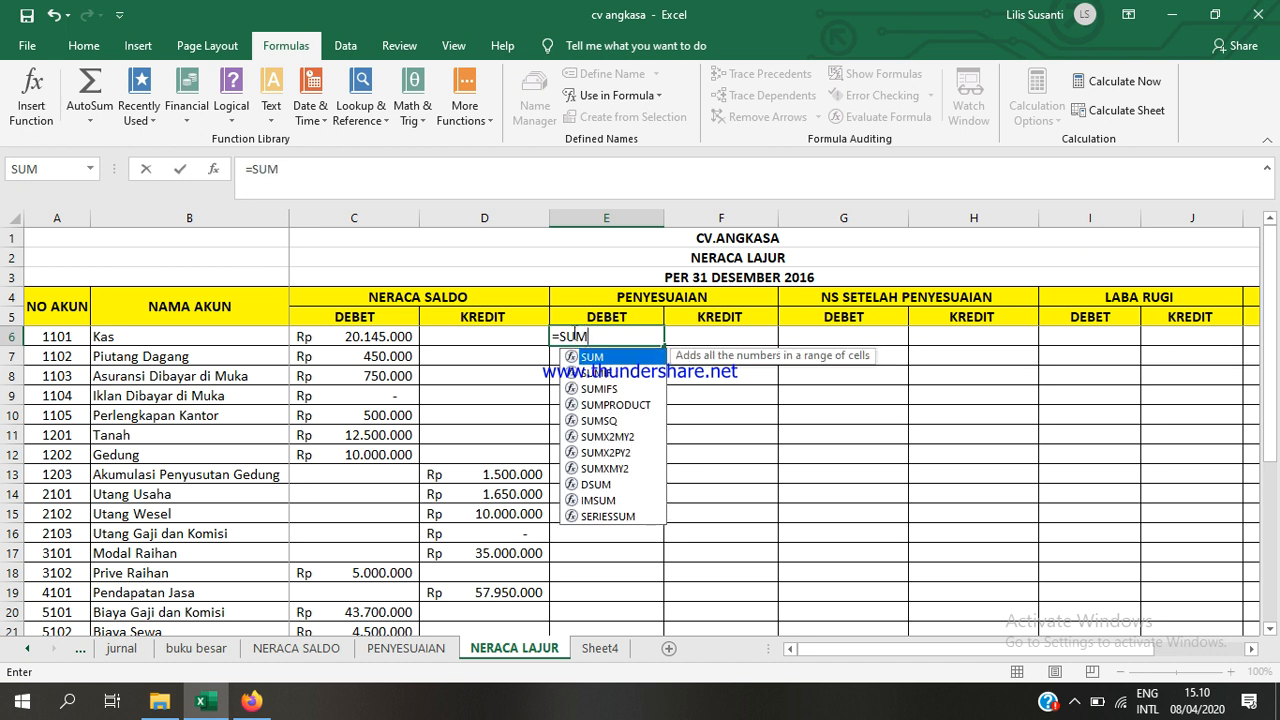
text(IF()
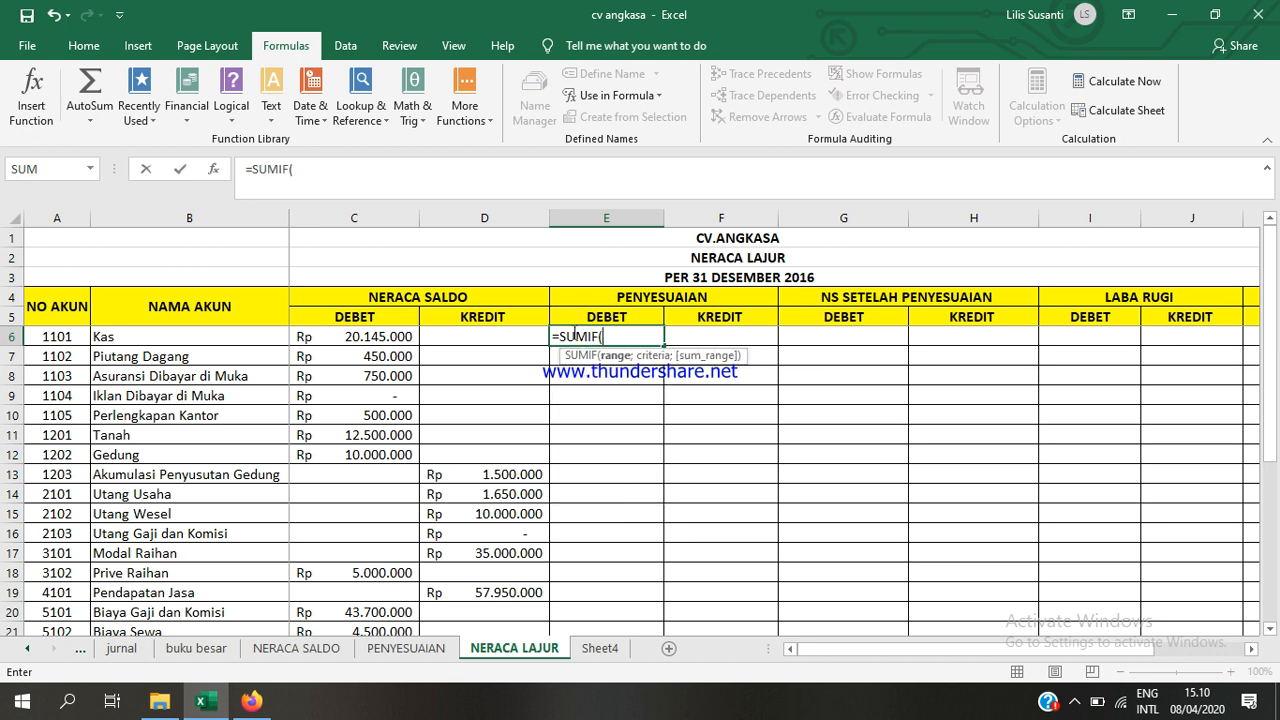
text(PENYES)
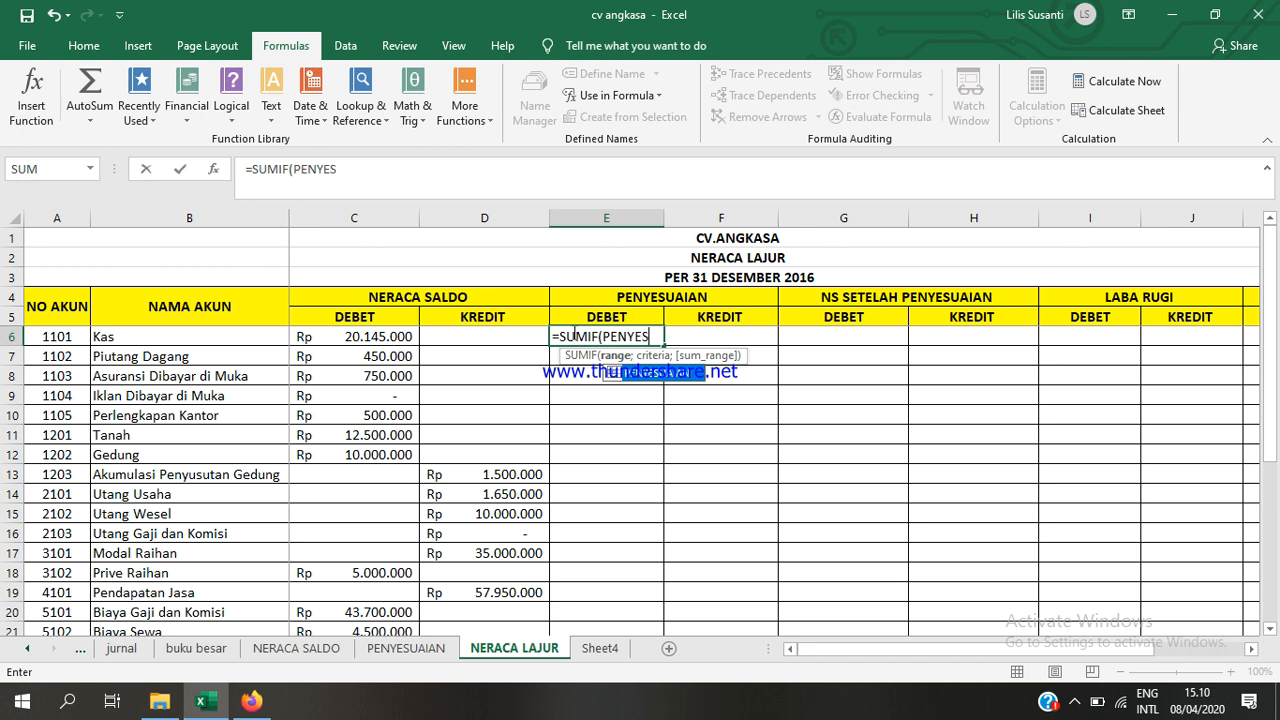
double_click(655, 375)
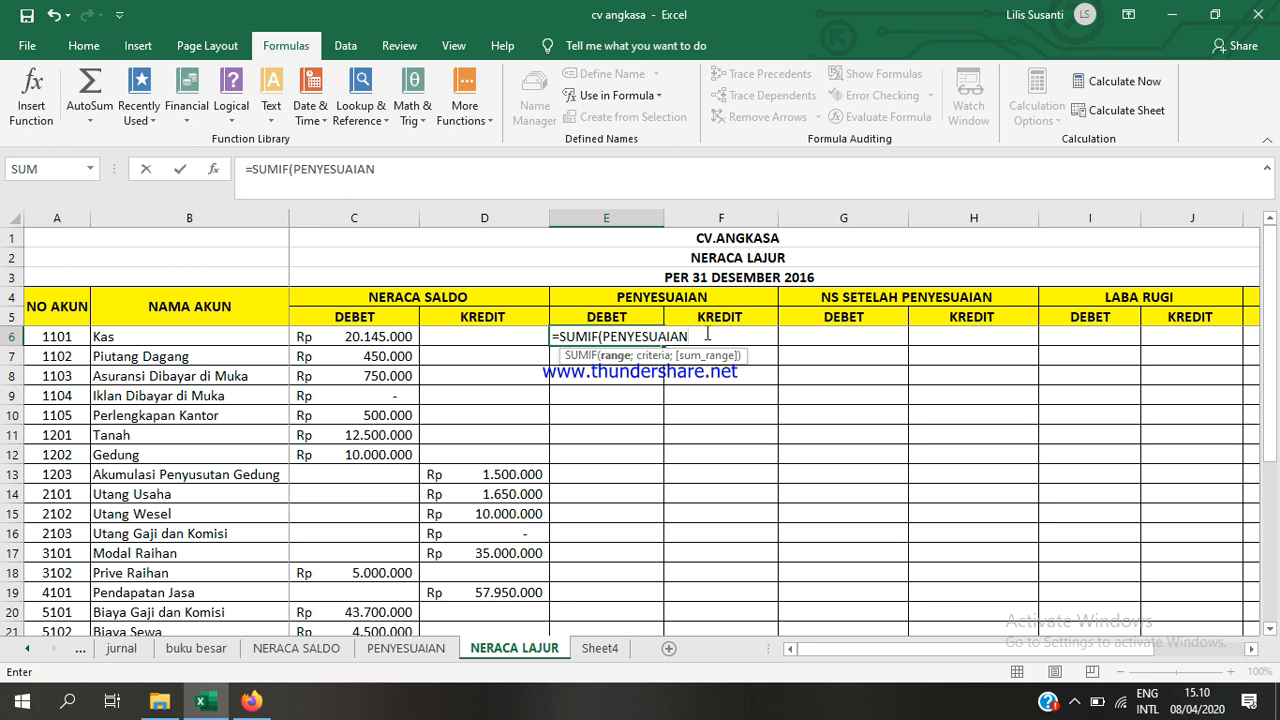
text(;)
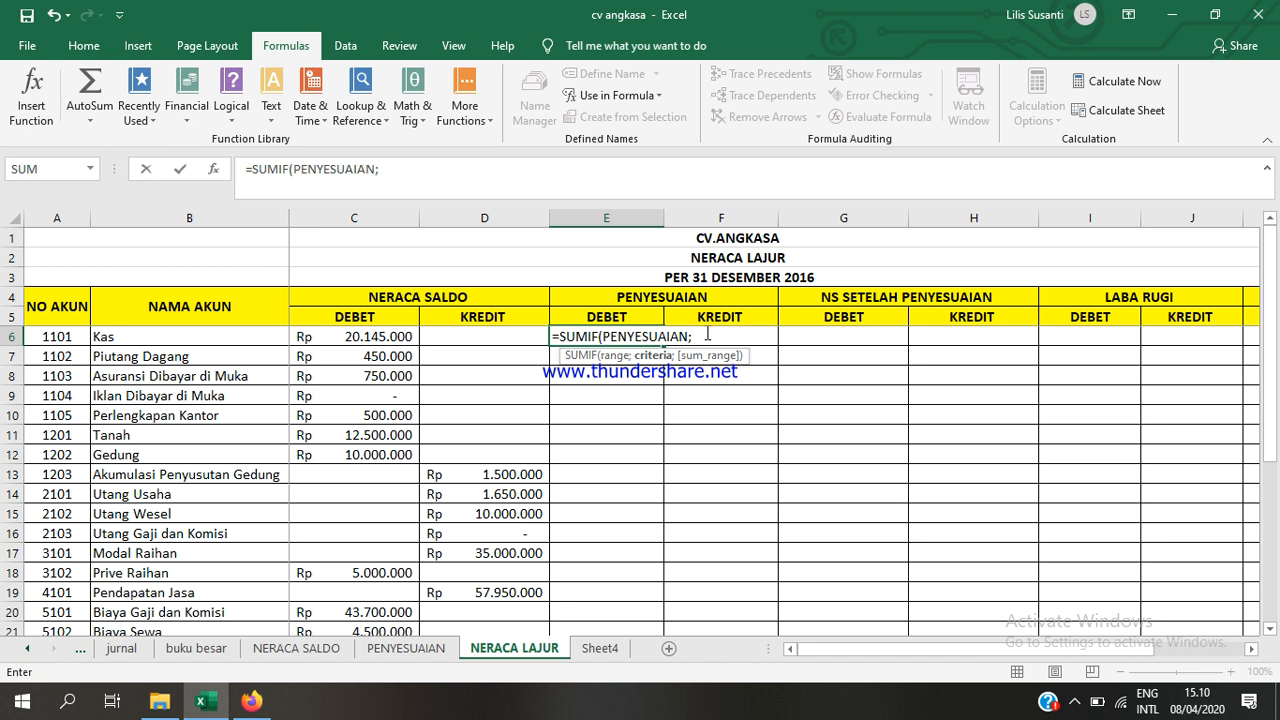
click(65, 336)
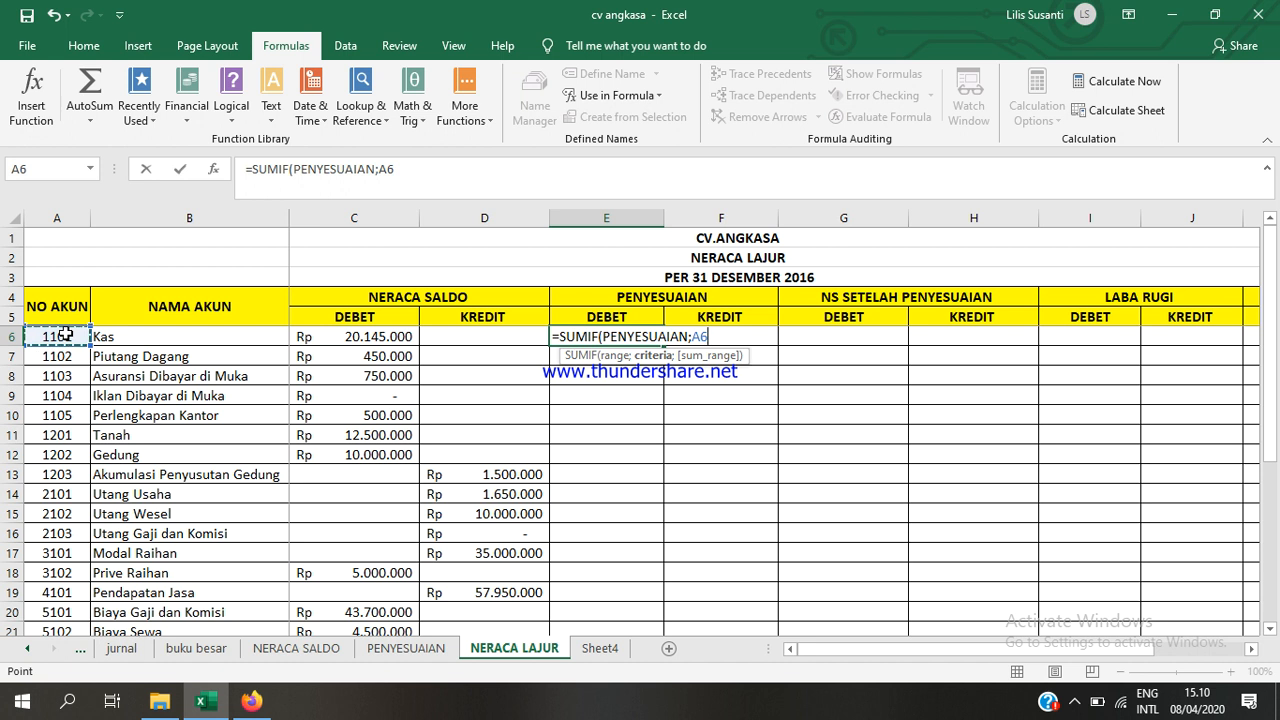
text(;)
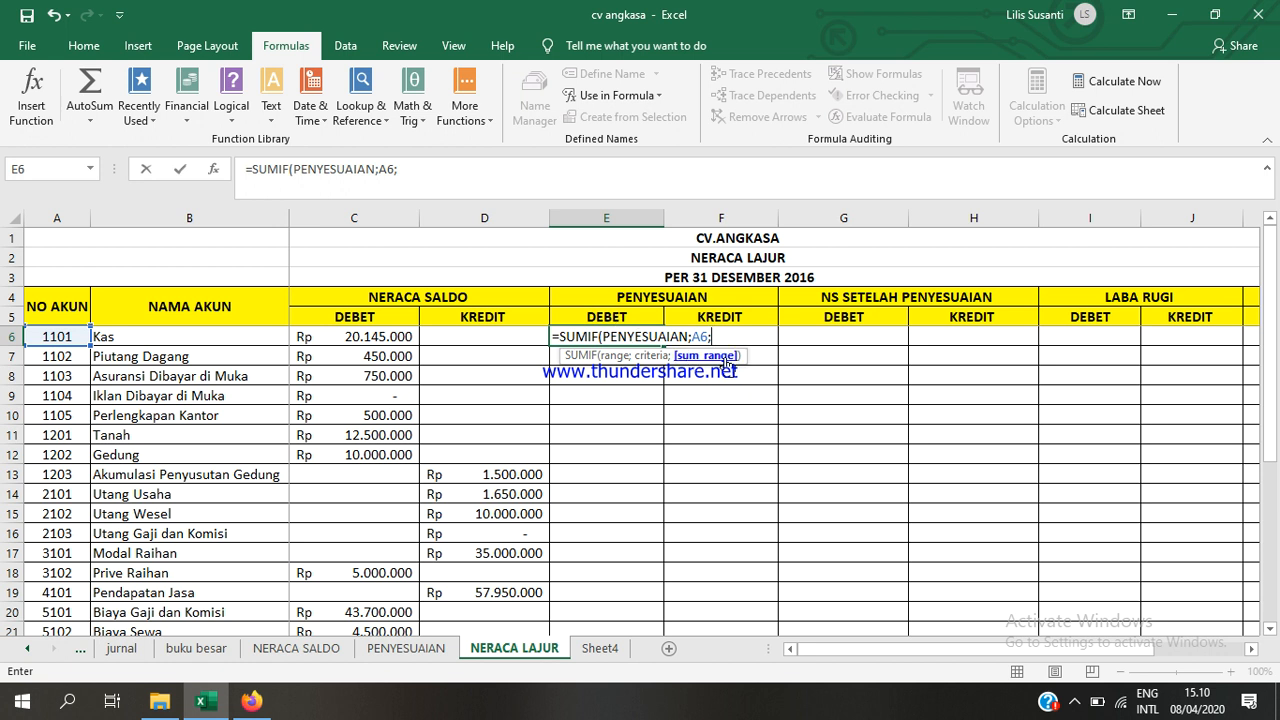
text(DEB)
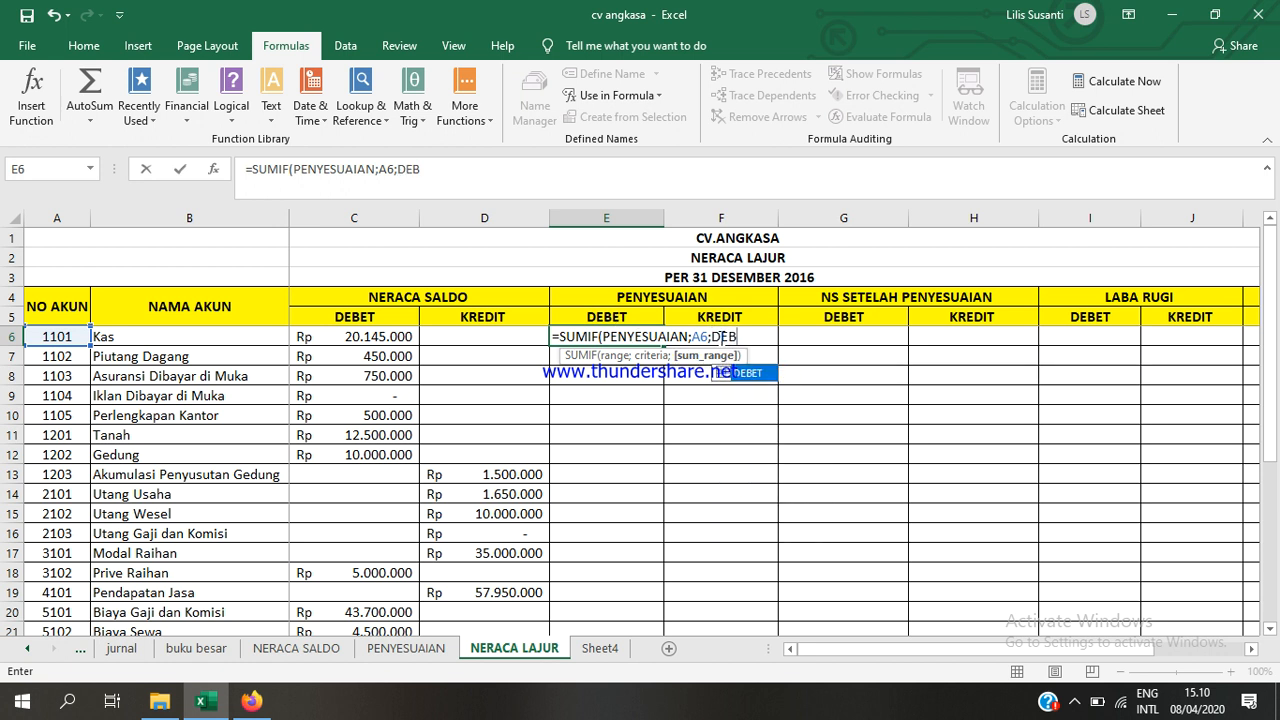
text(ET))
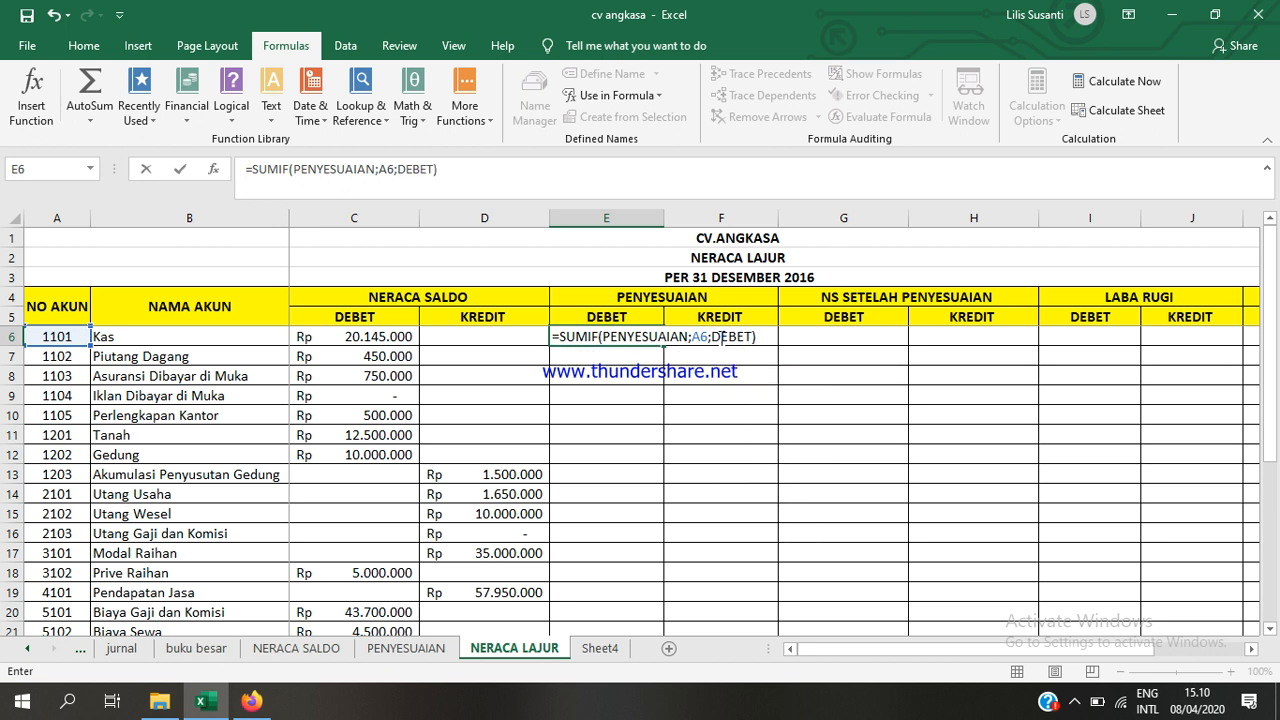
key(Return)
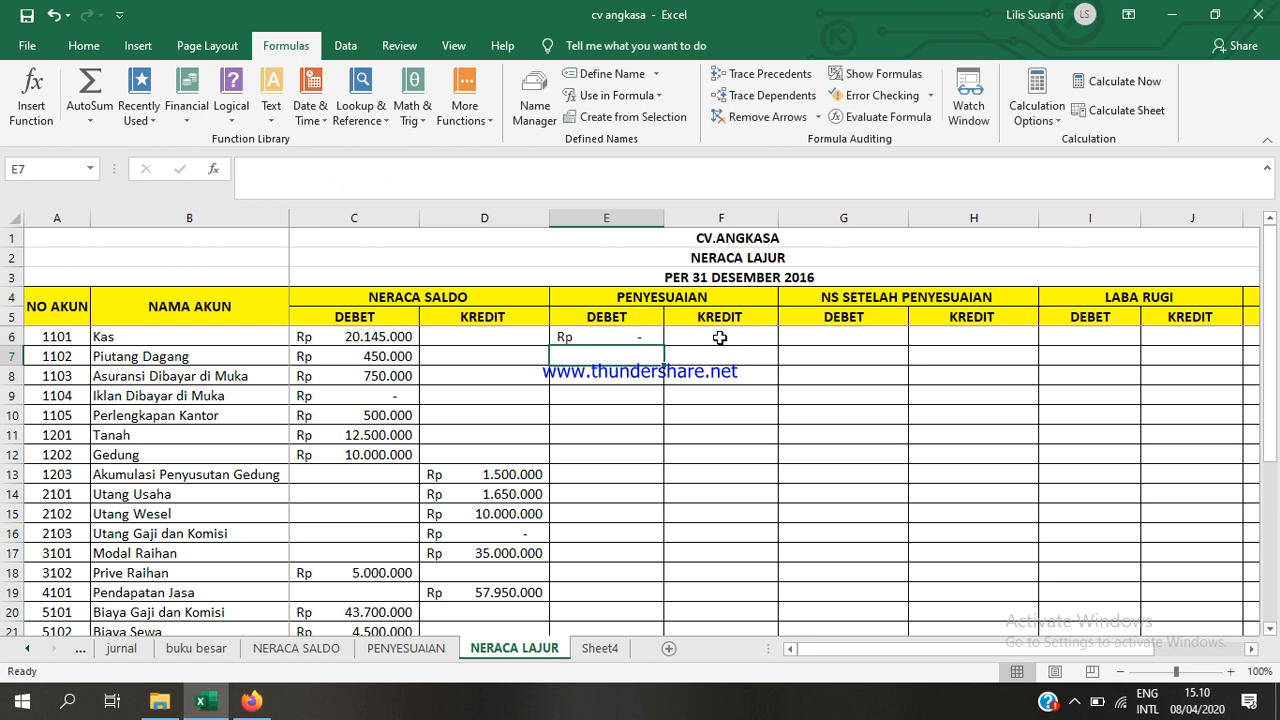
- Fill the adjustment debit formula from E6 down to the Biaya Asuransi row, E27
click(617, 334)
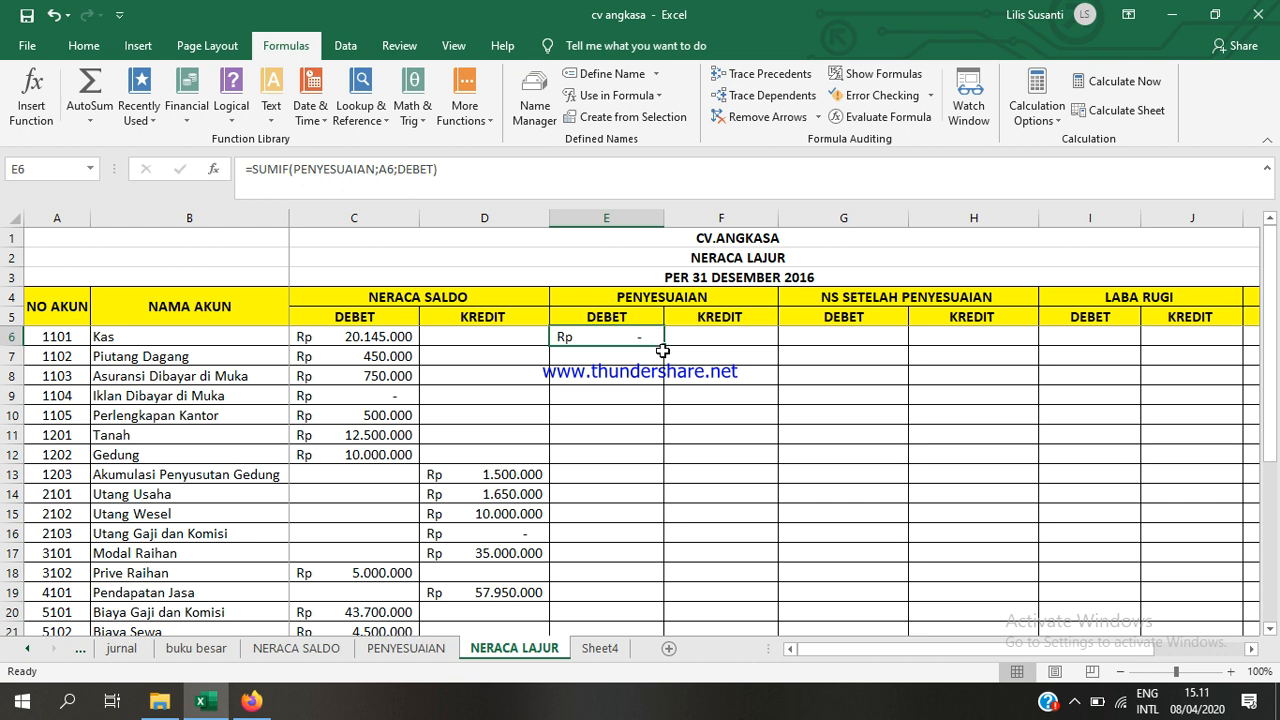
drag(663, 350, 627, 647)
drag(627, 648, 617, 586)
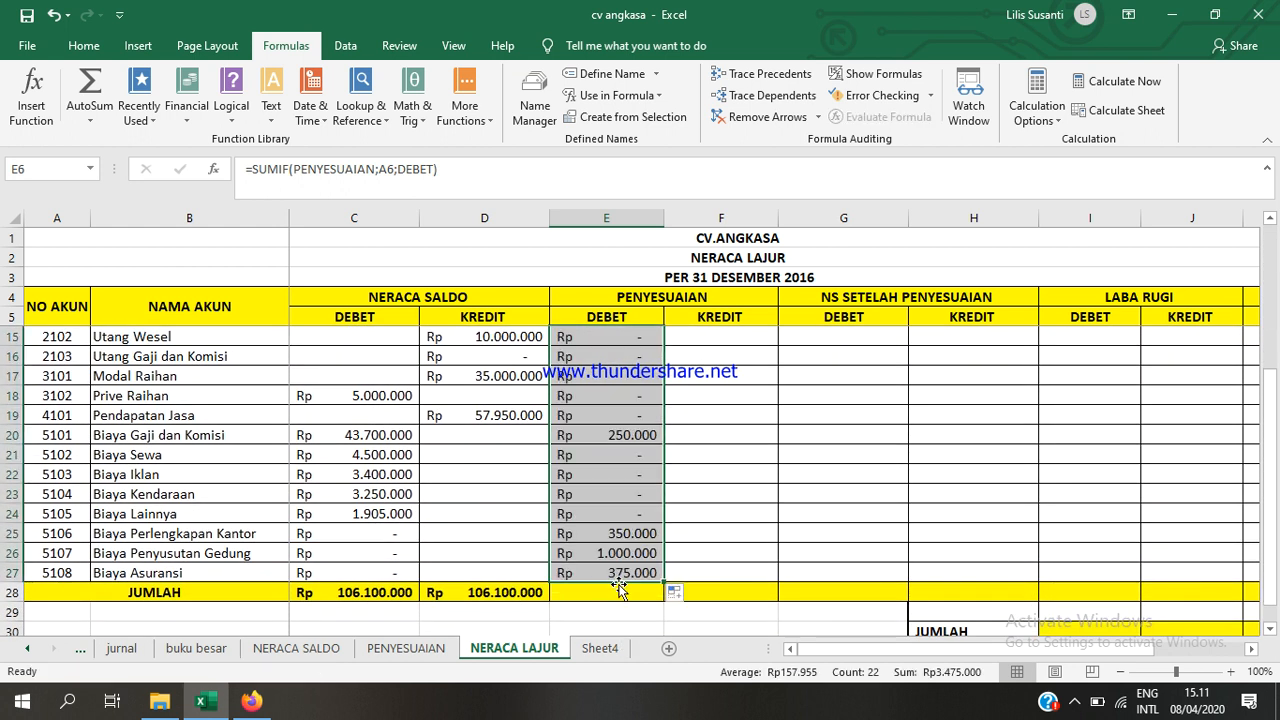
click(609, 416)
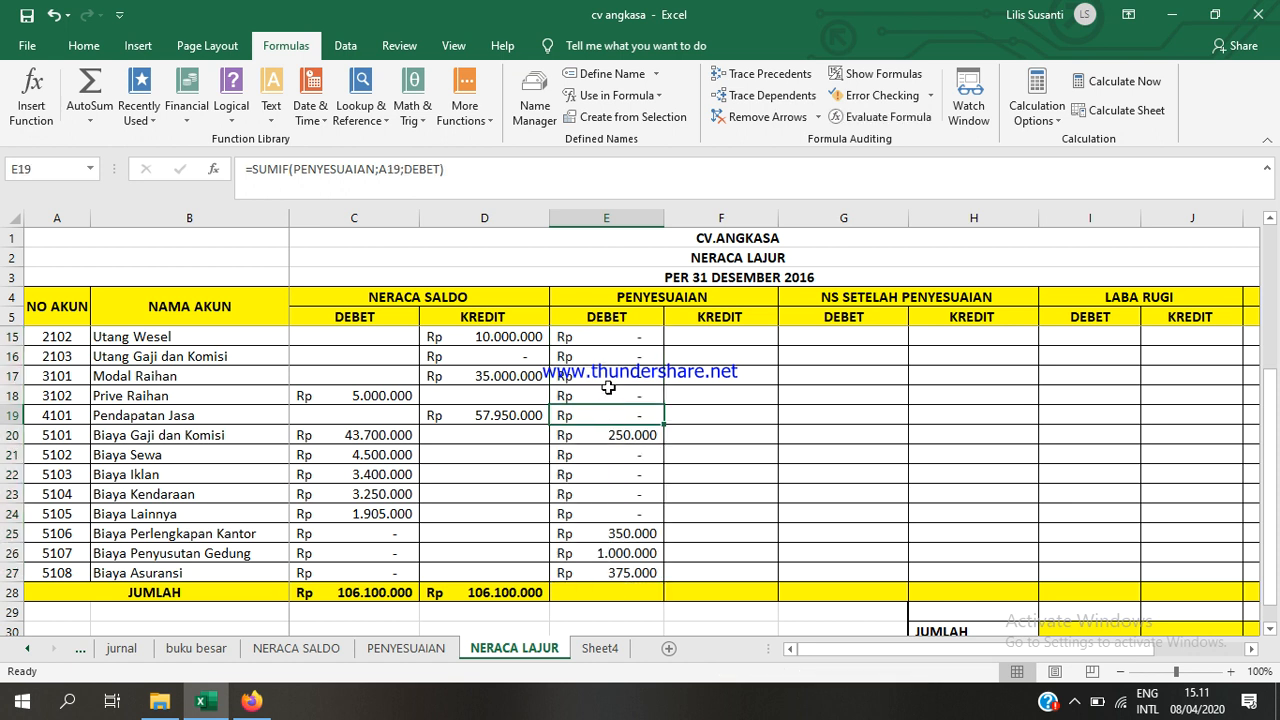
- Enter =SUMIF(PENYESUAIAN;A6;KREDIT) in F6 as the Kas row's adjustment credit
scroll(608, 390, up, 3)
click(680, 335)
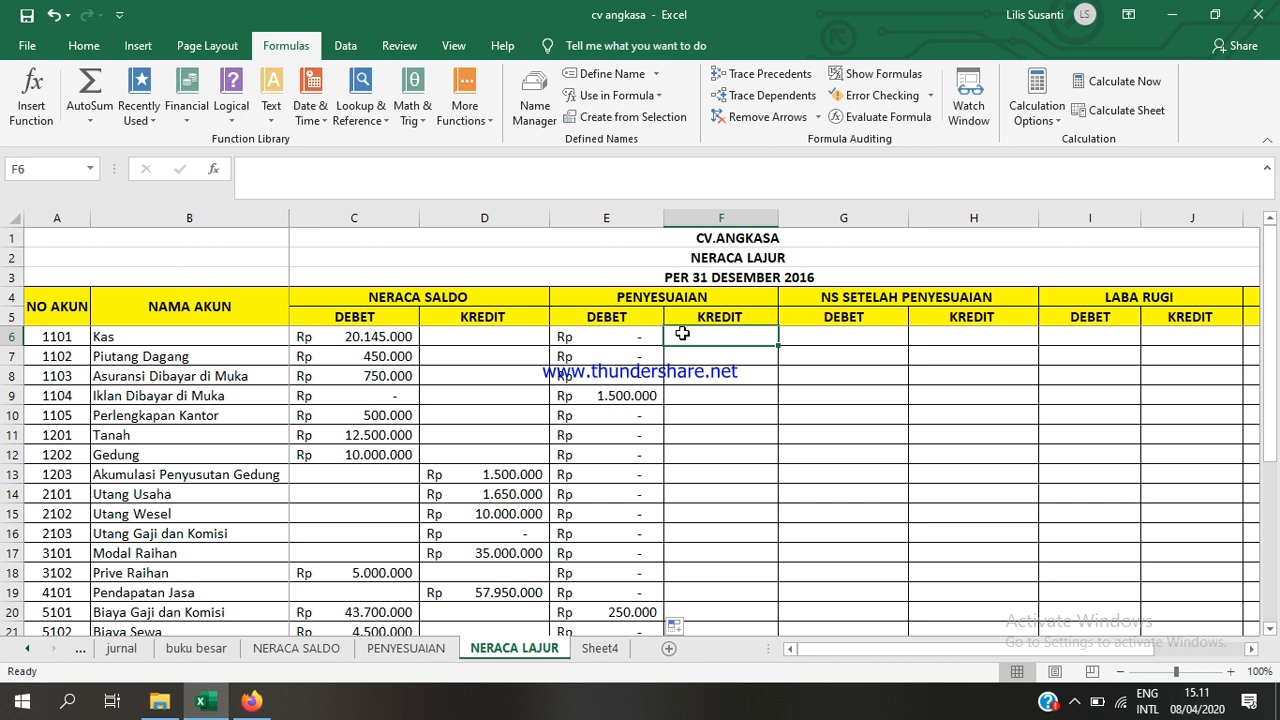
text(=)
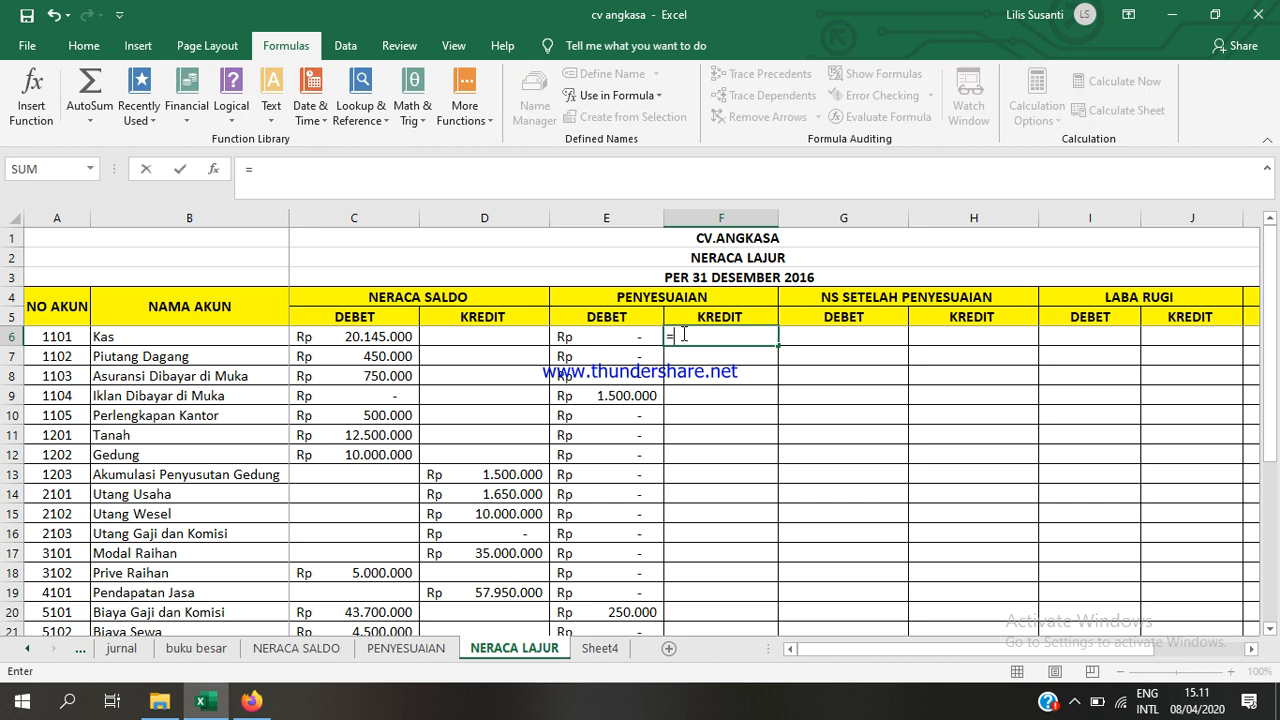
text(SUMIF)
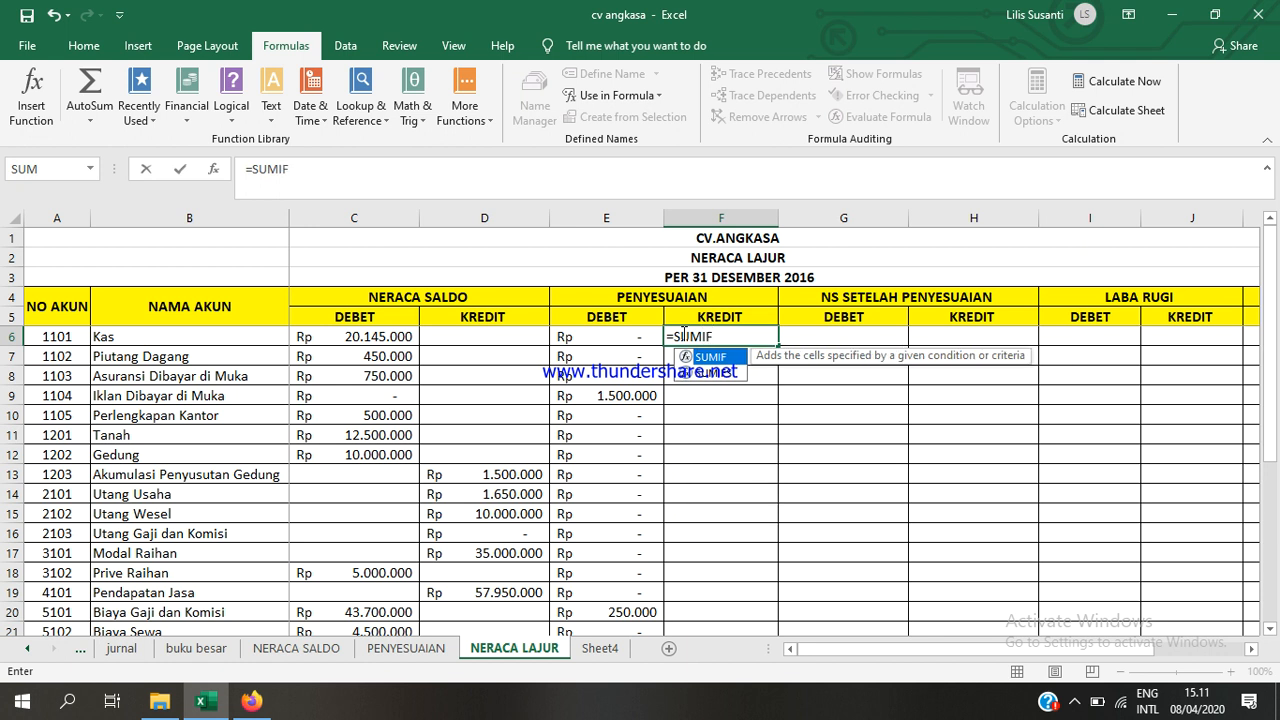
text(()
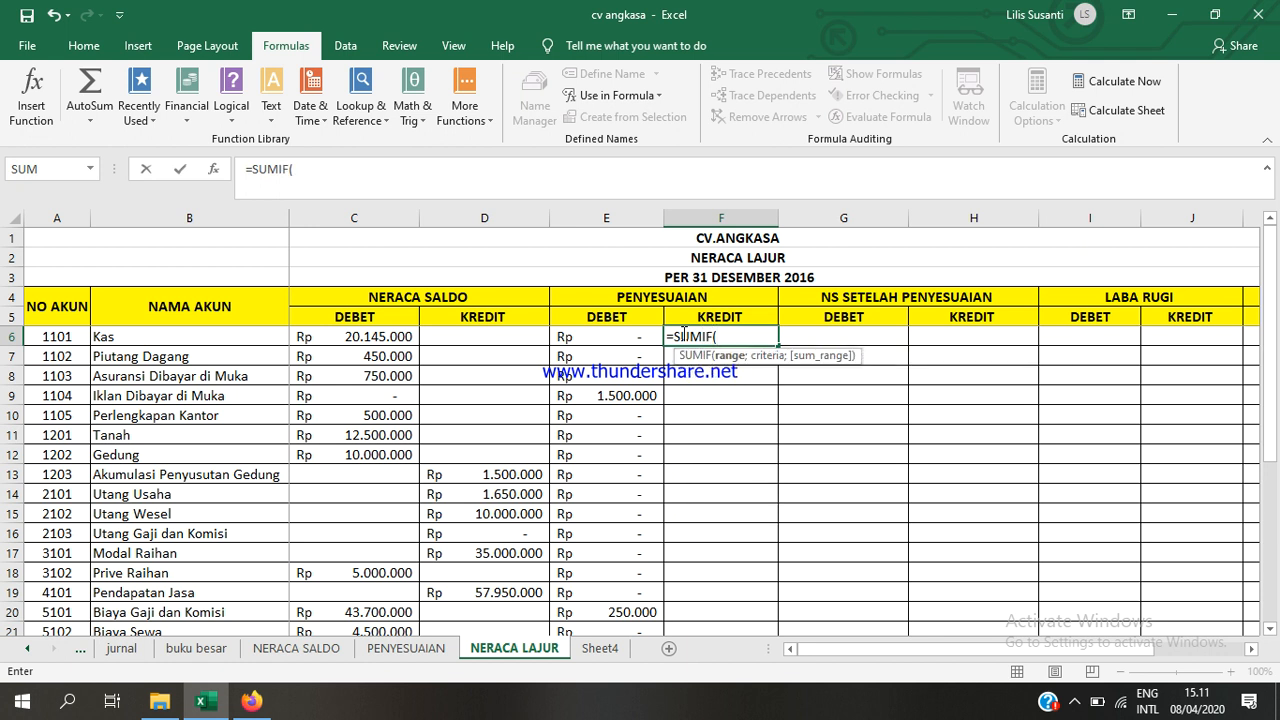
text(PENYE)
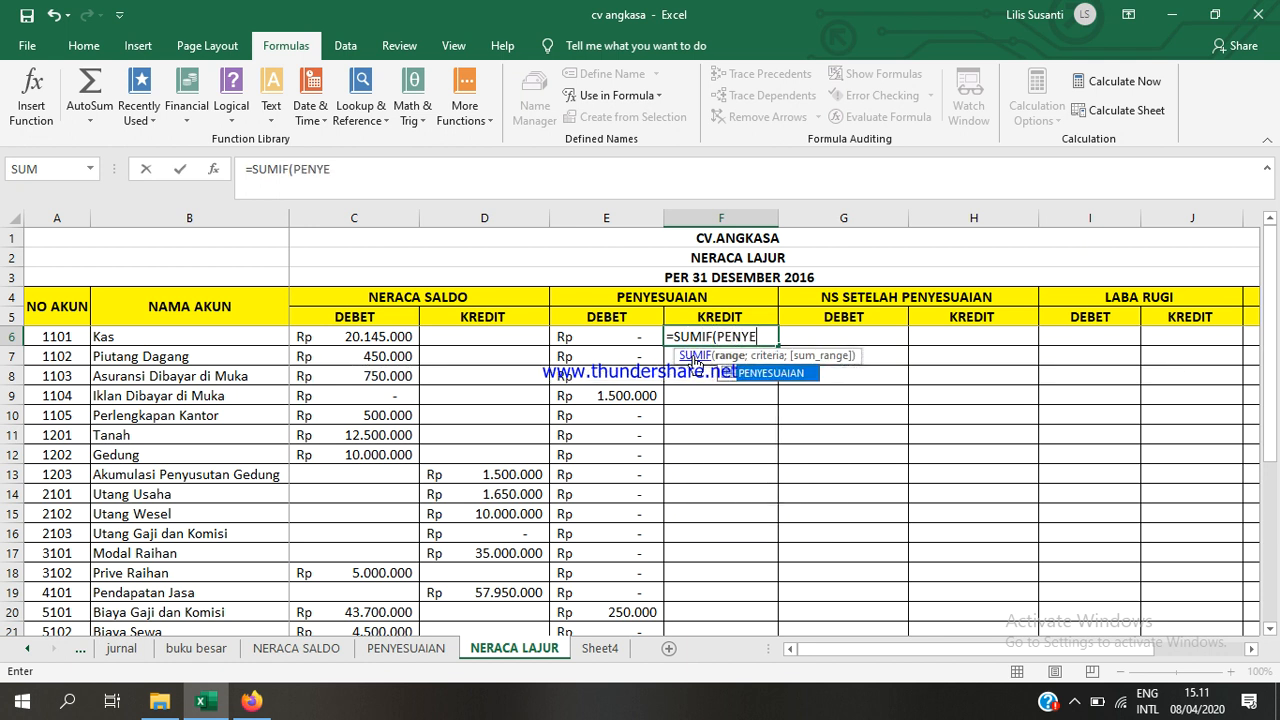
double_click(752, 372)
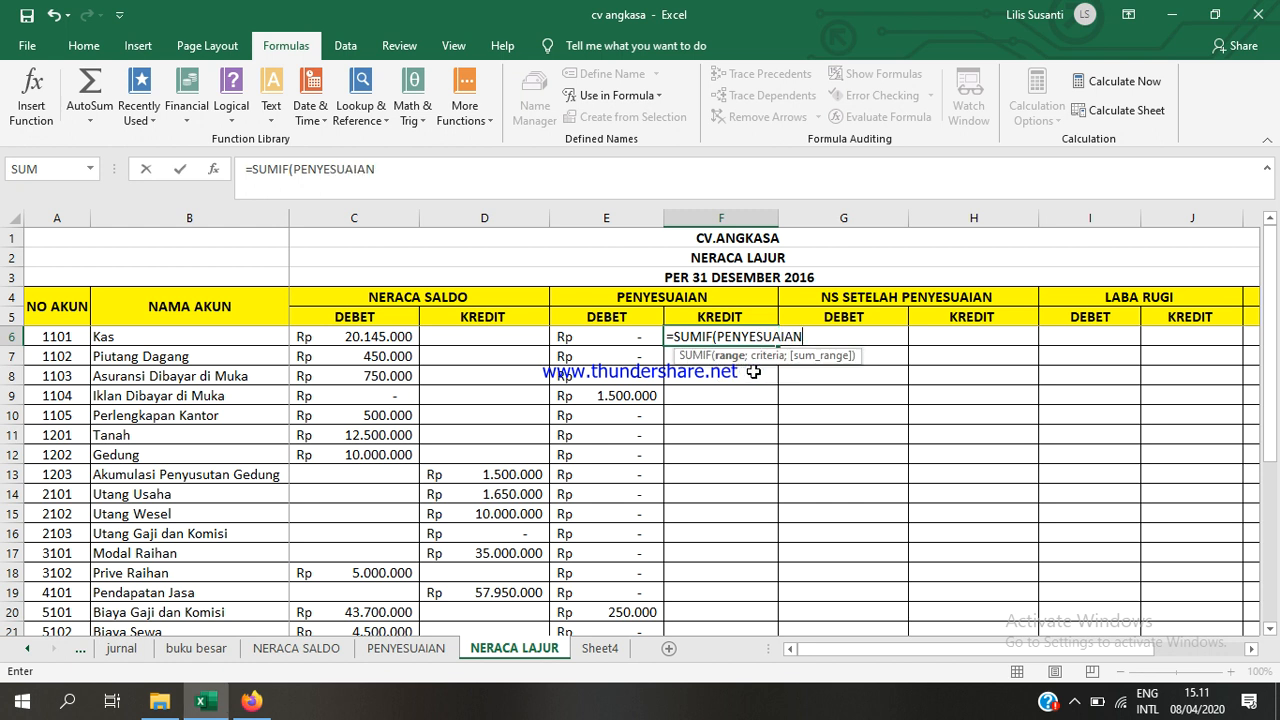
text(;)
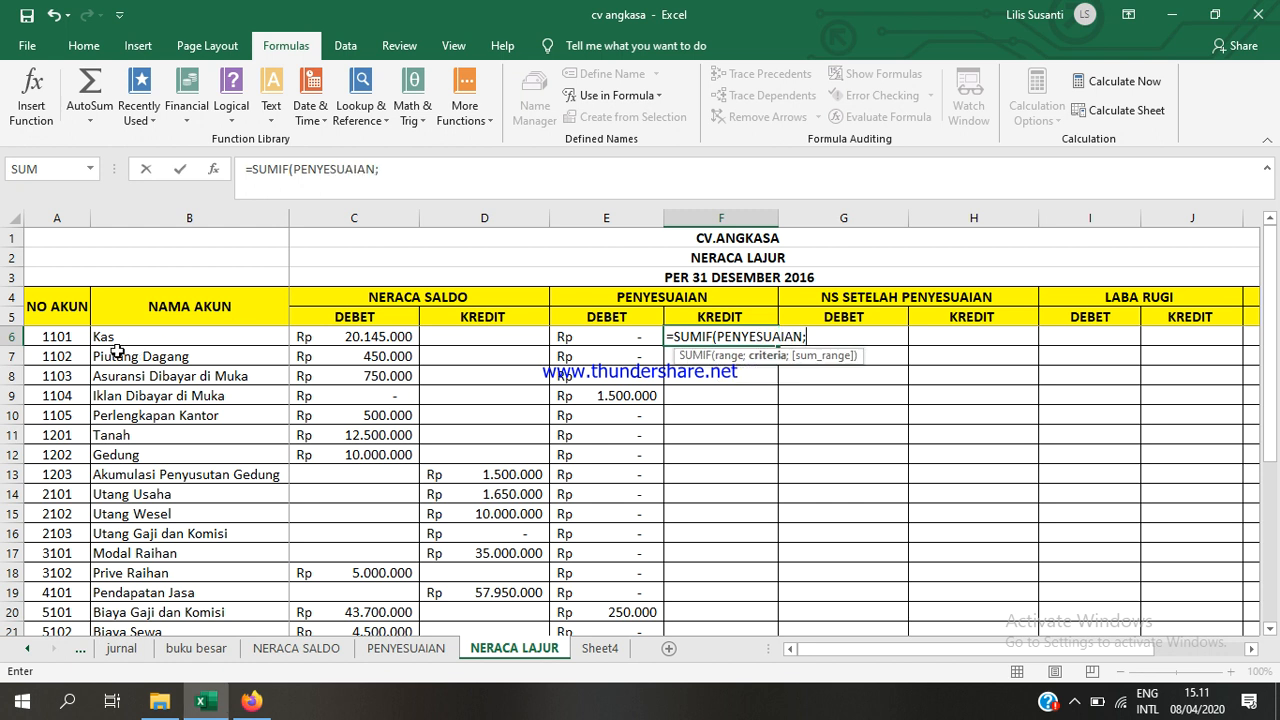
click(61, 339)
text(;)
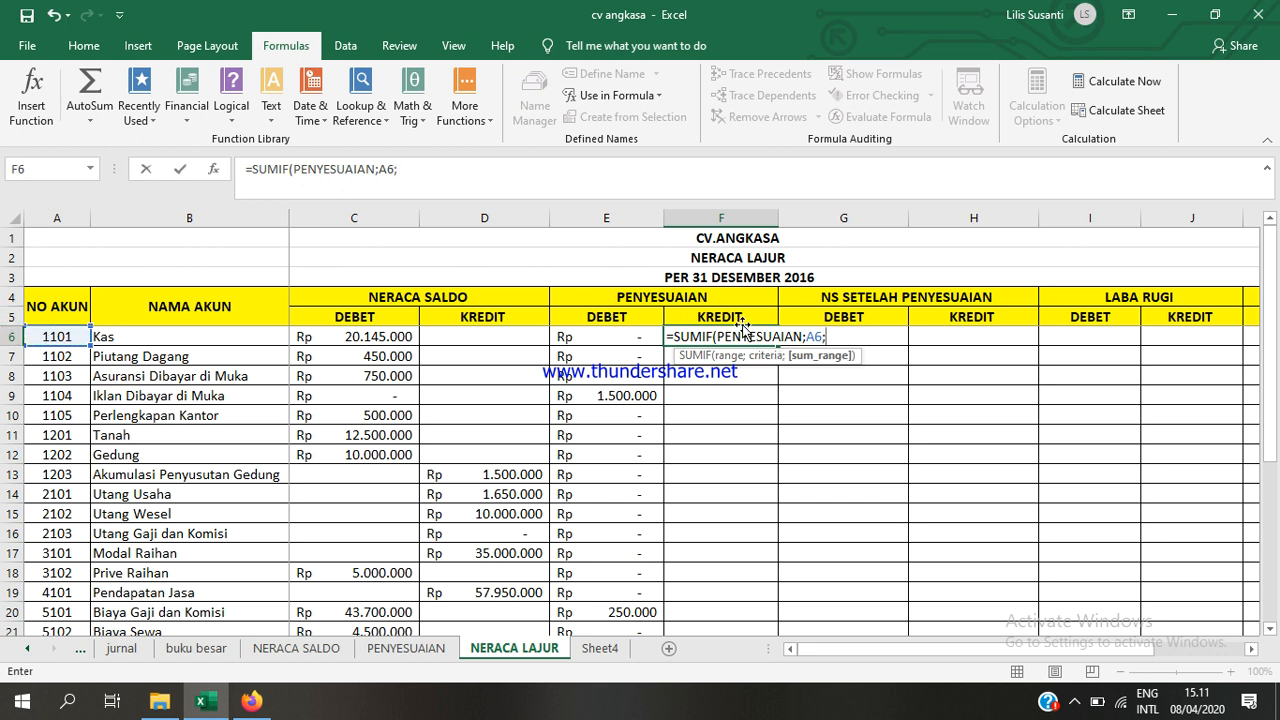
text(K)
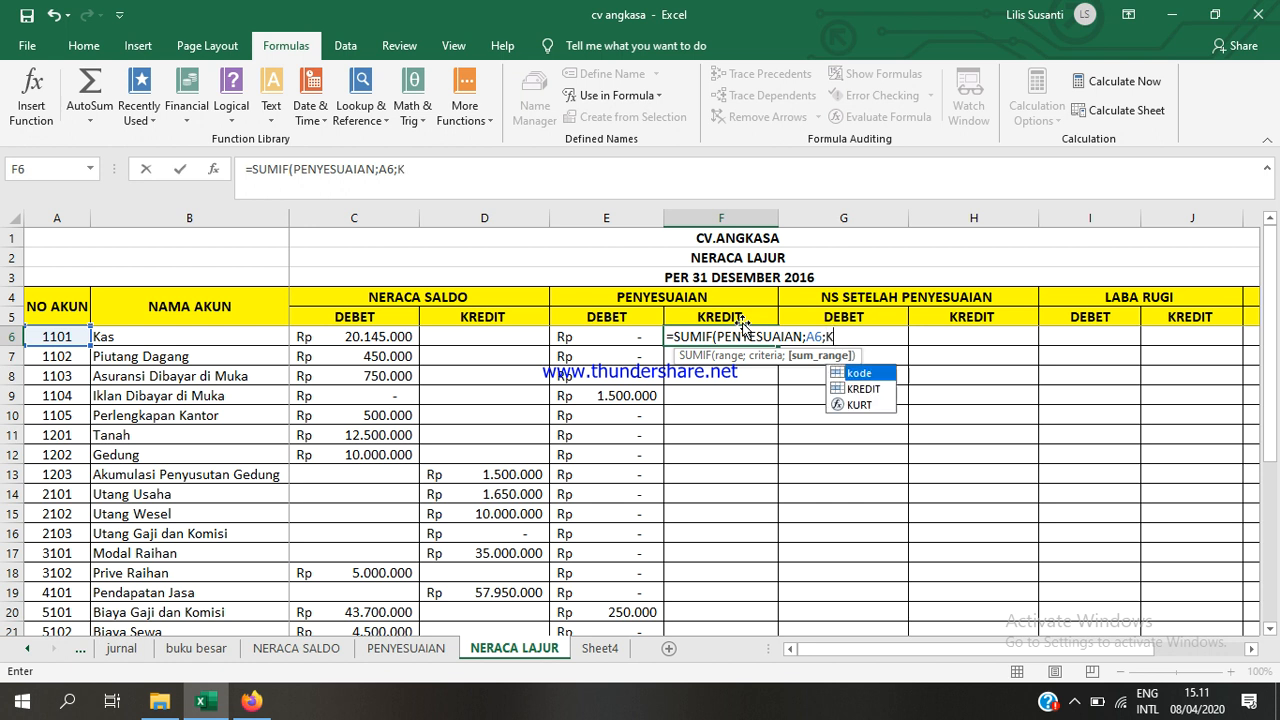
text(REDIT)
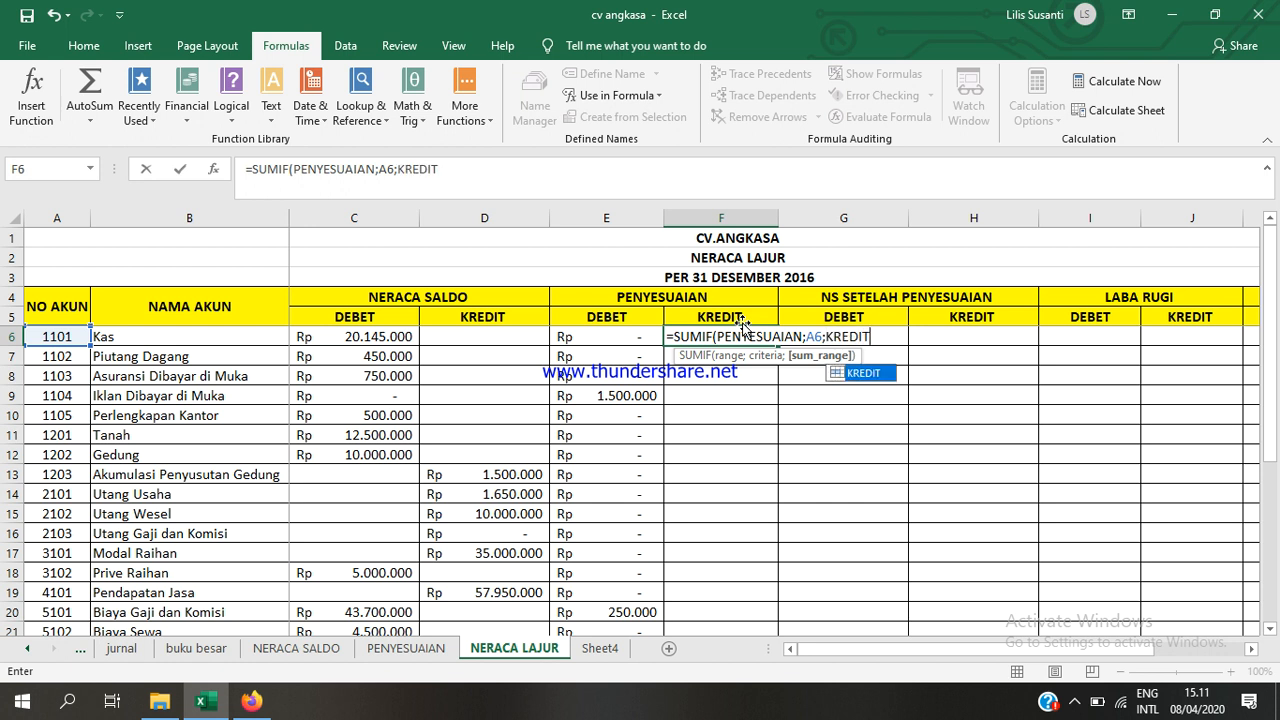
text())
key(Return)
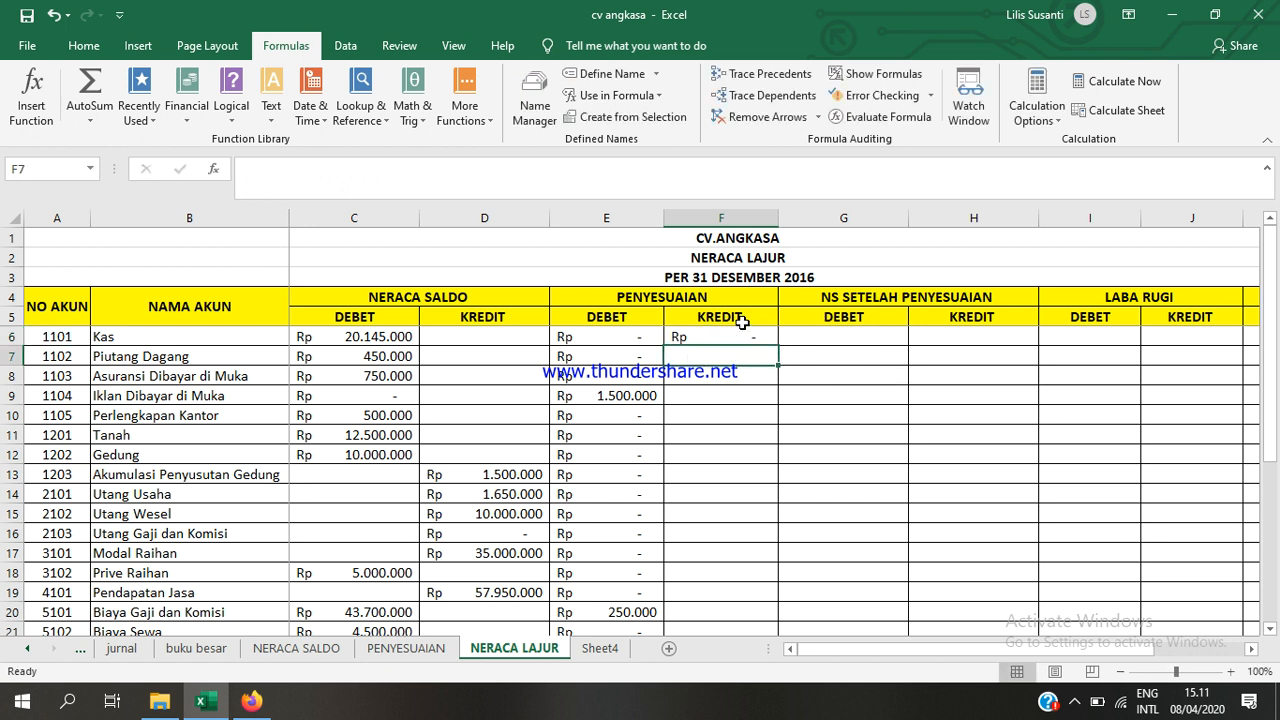
- Fill the adjustment credit formula from F6 down to the Biaya Asuransi row, F27
click(760, 338)
drag(778, 346, 700, 573)
click(691, 551)
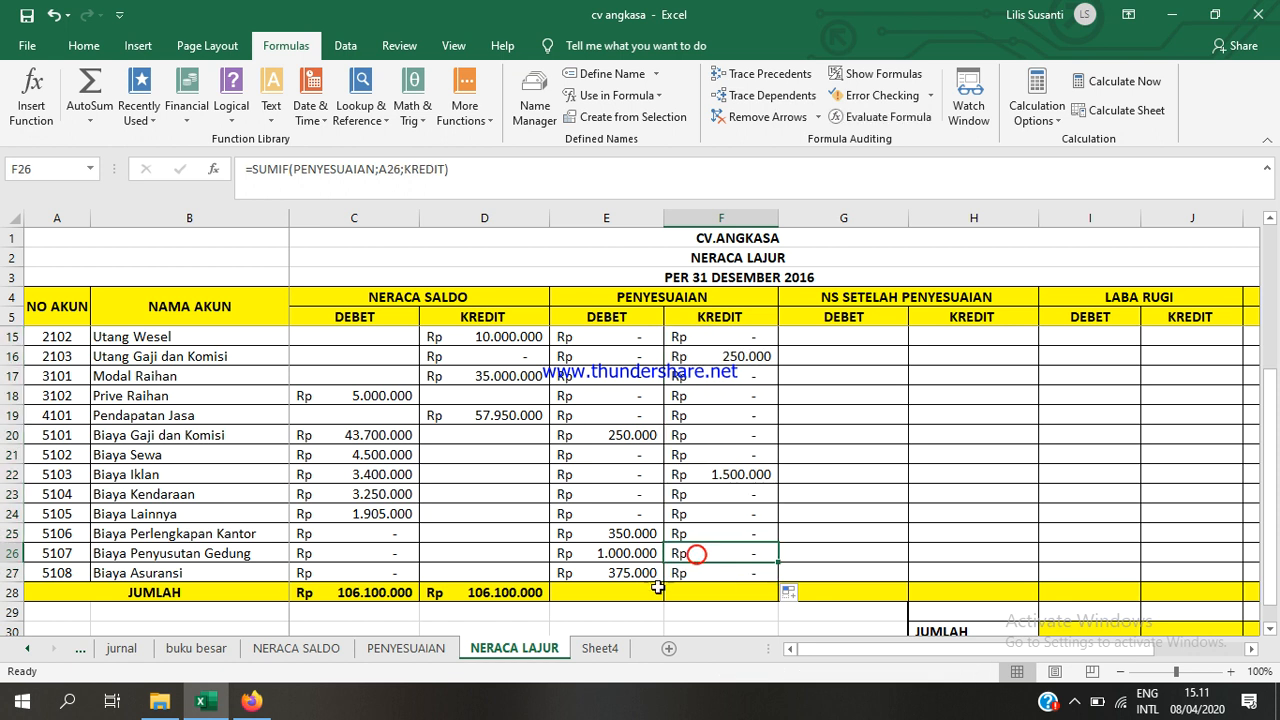
- Total the adjustment debits E6:E27 in the JUMLAH row's cell E28 with AutoSum and check the summed range
click(638, 588)
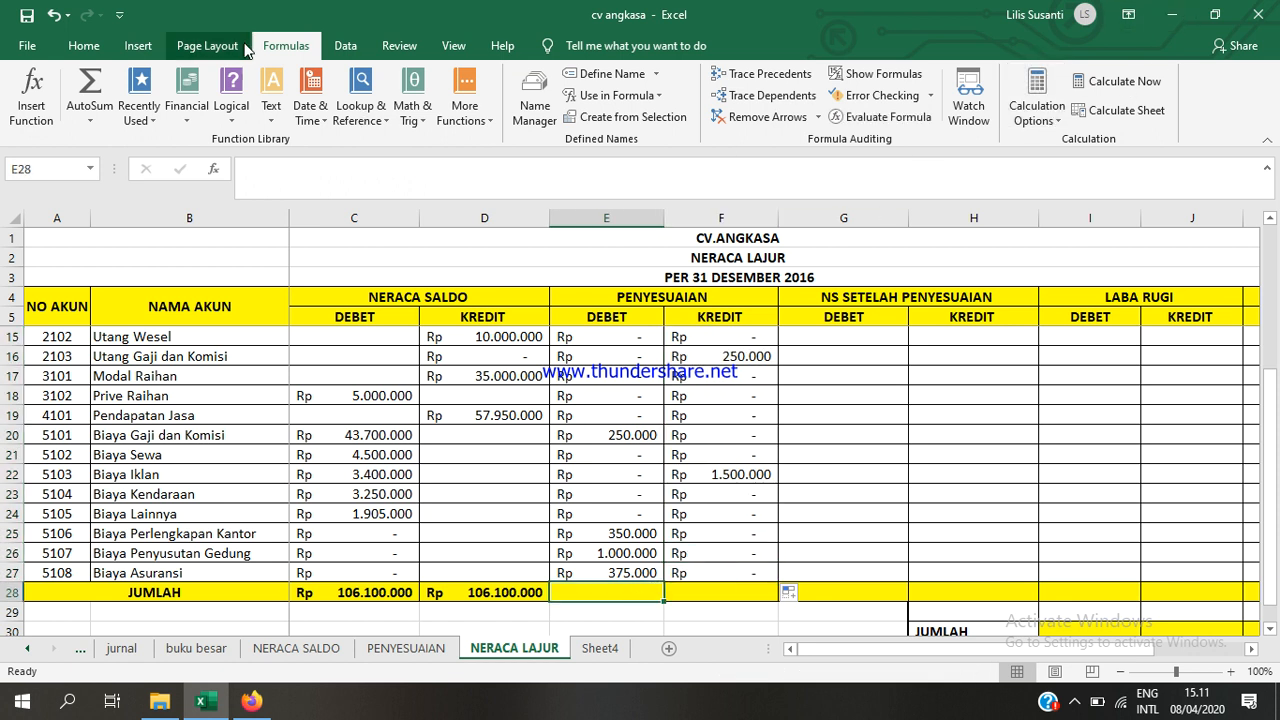
click(84, 45)
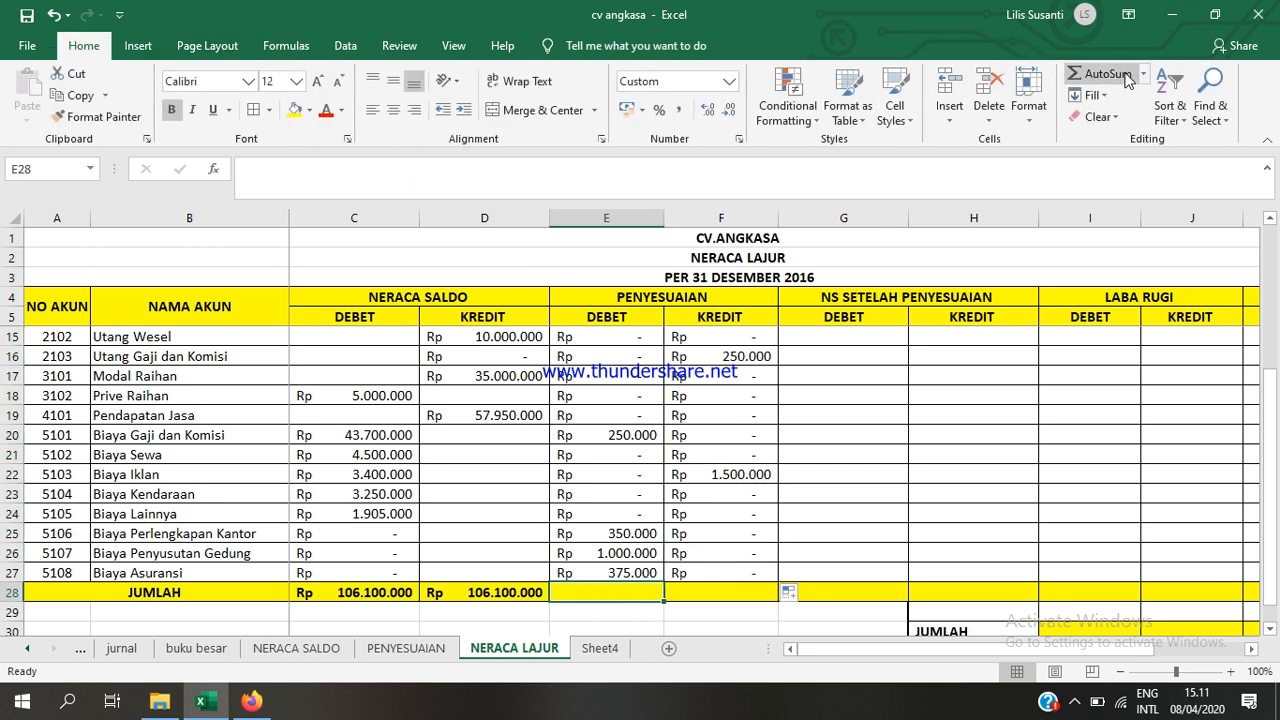
click(1100, 73)
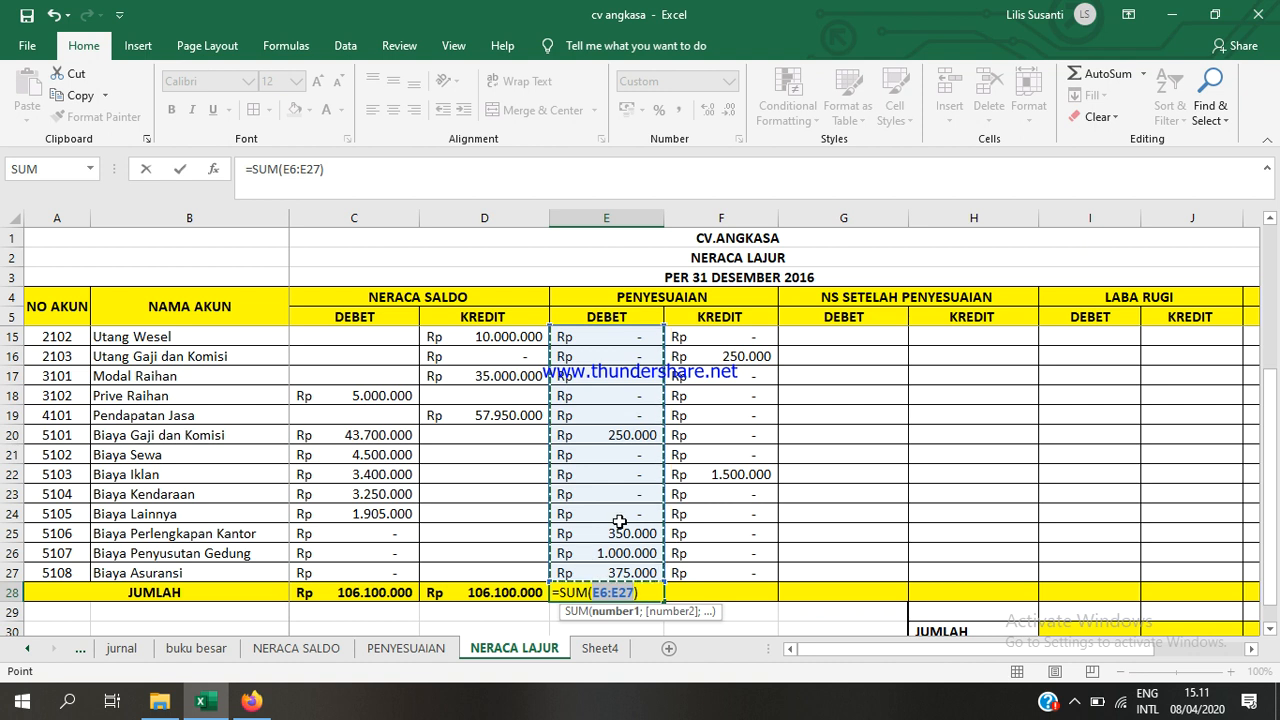
key(Return)
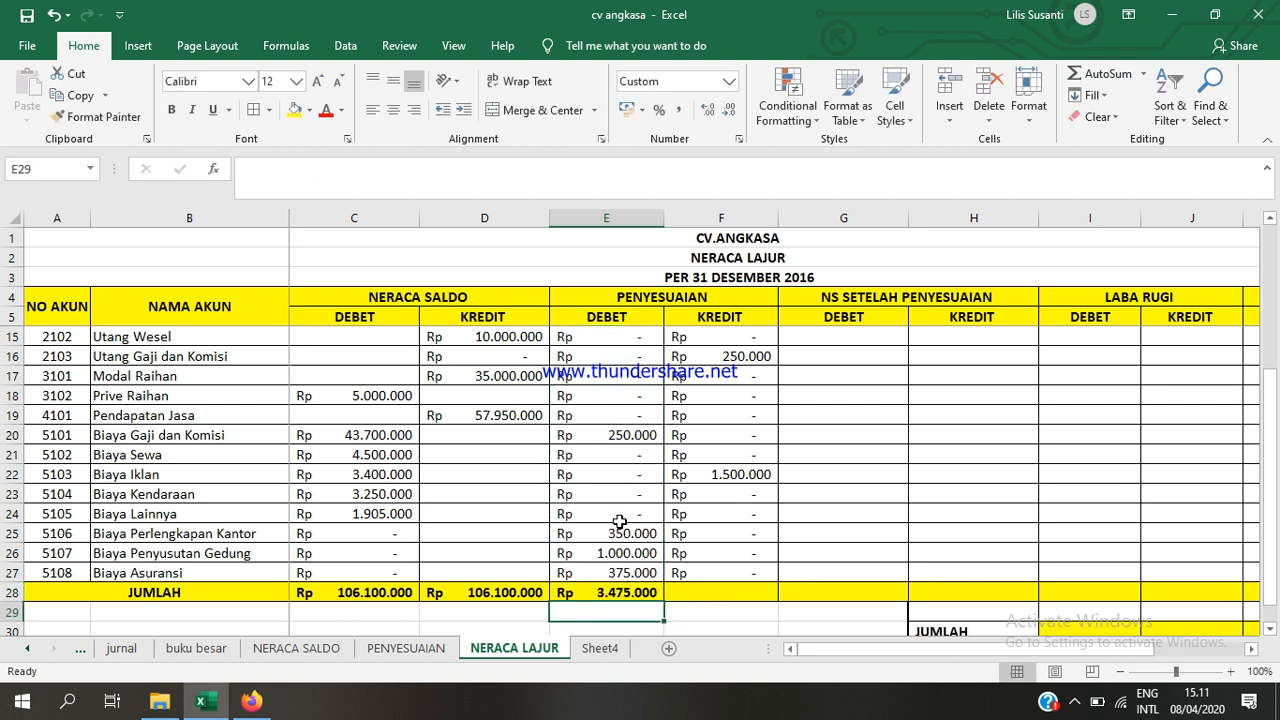
double_click(630, 594)
scroll(590, 500, up, 3)
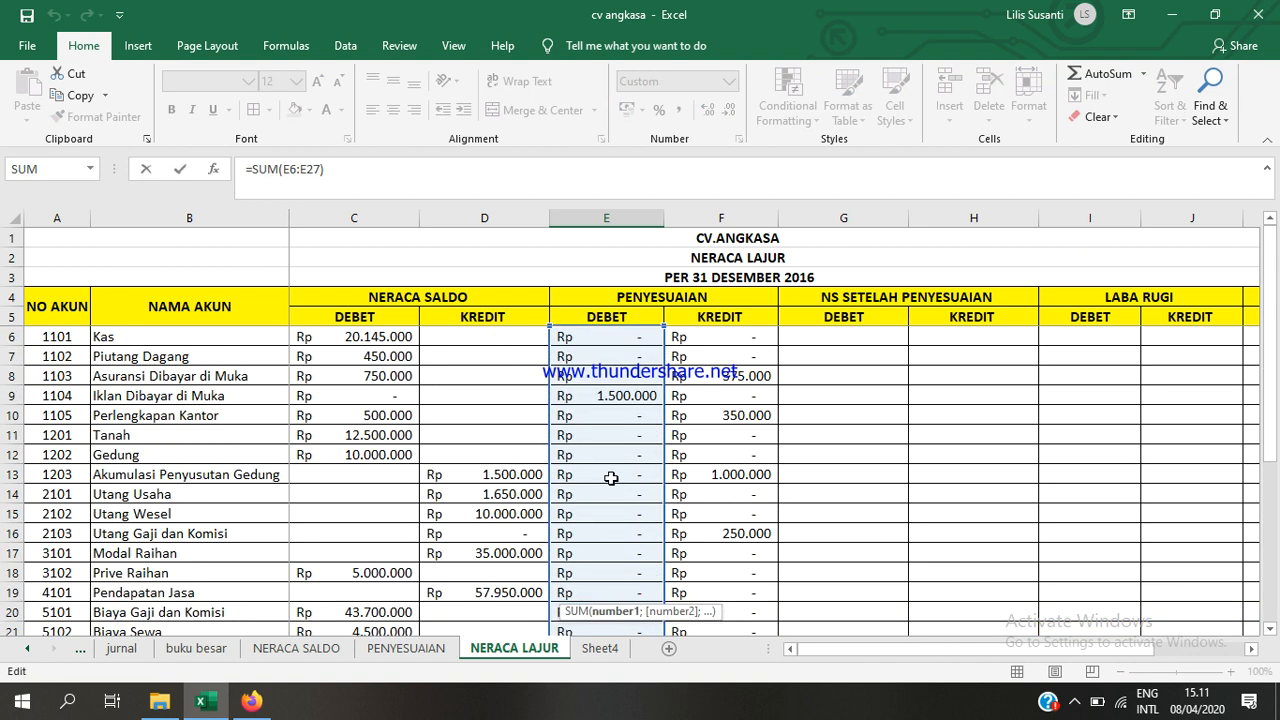
key(Return)
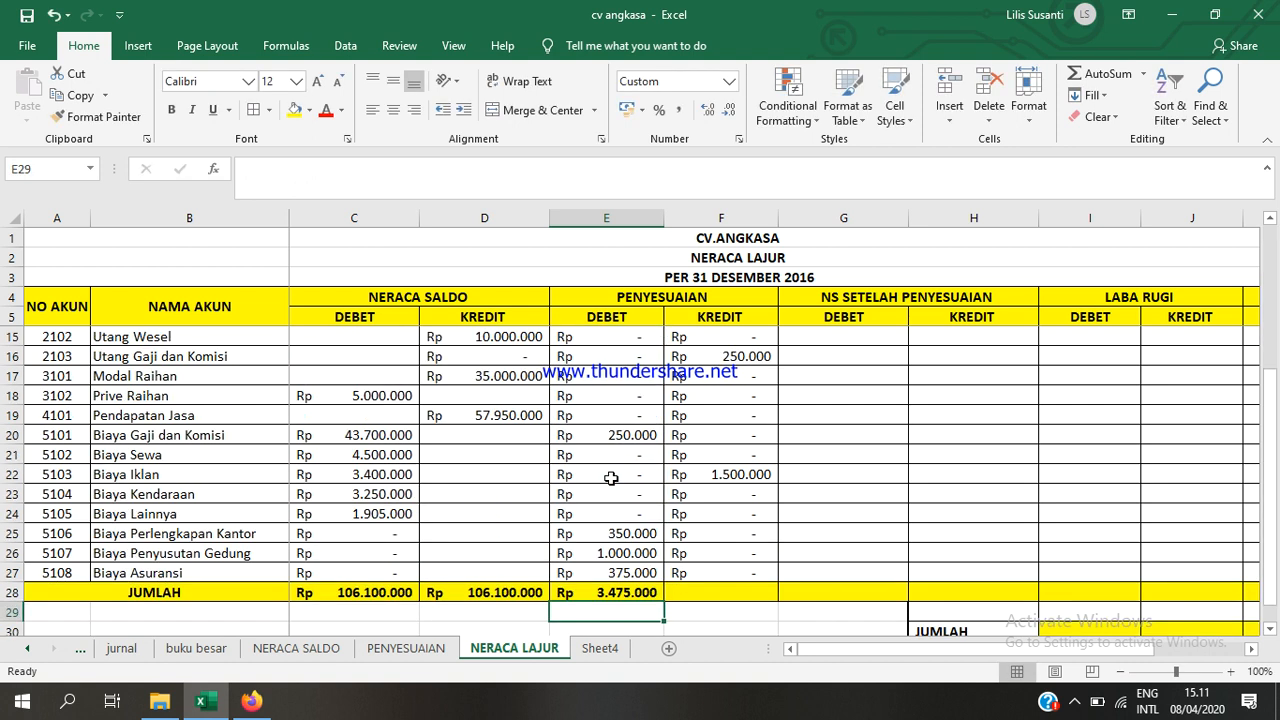
- Fill the JUMLAH sum formula from E28 across the remaining worksheet columns to L28
click(628, 592)
drag(668, 605, 1160, 603)
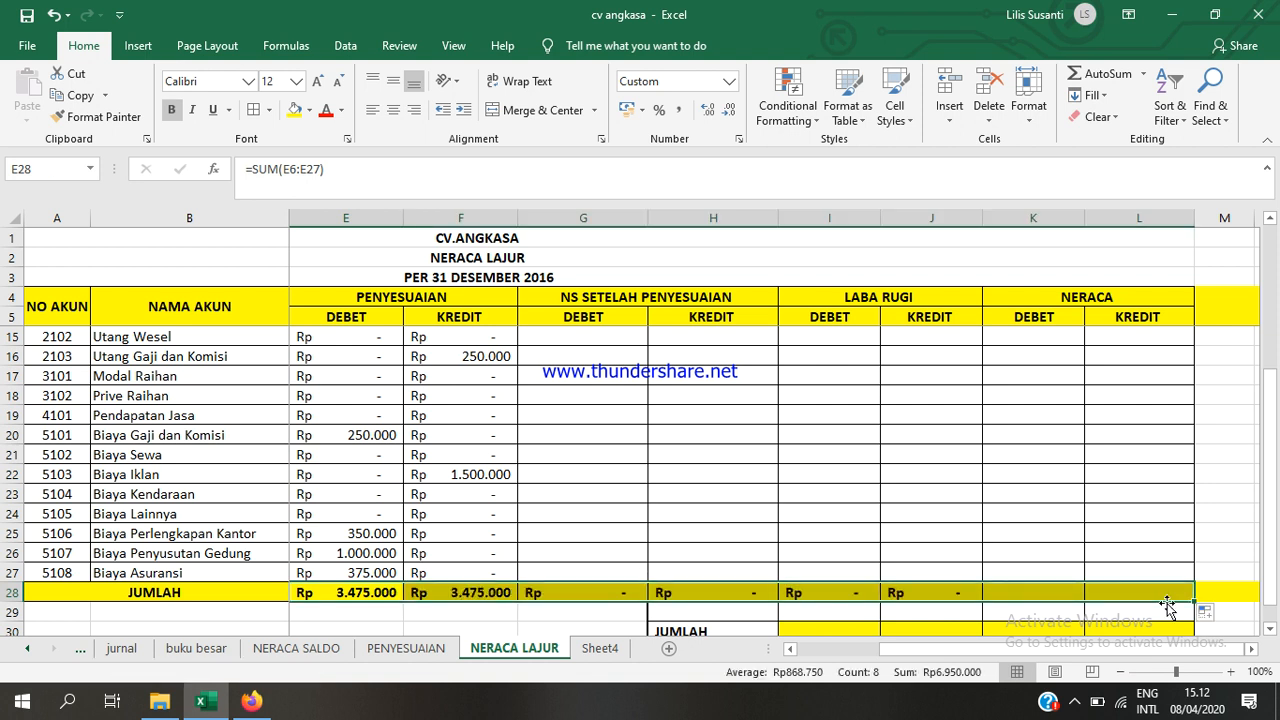
- Compare the worksheet's adjustment debit and credit totals with the journal totals on the PENYESUAIAN sheet
drag(347, 486, 68, 495)
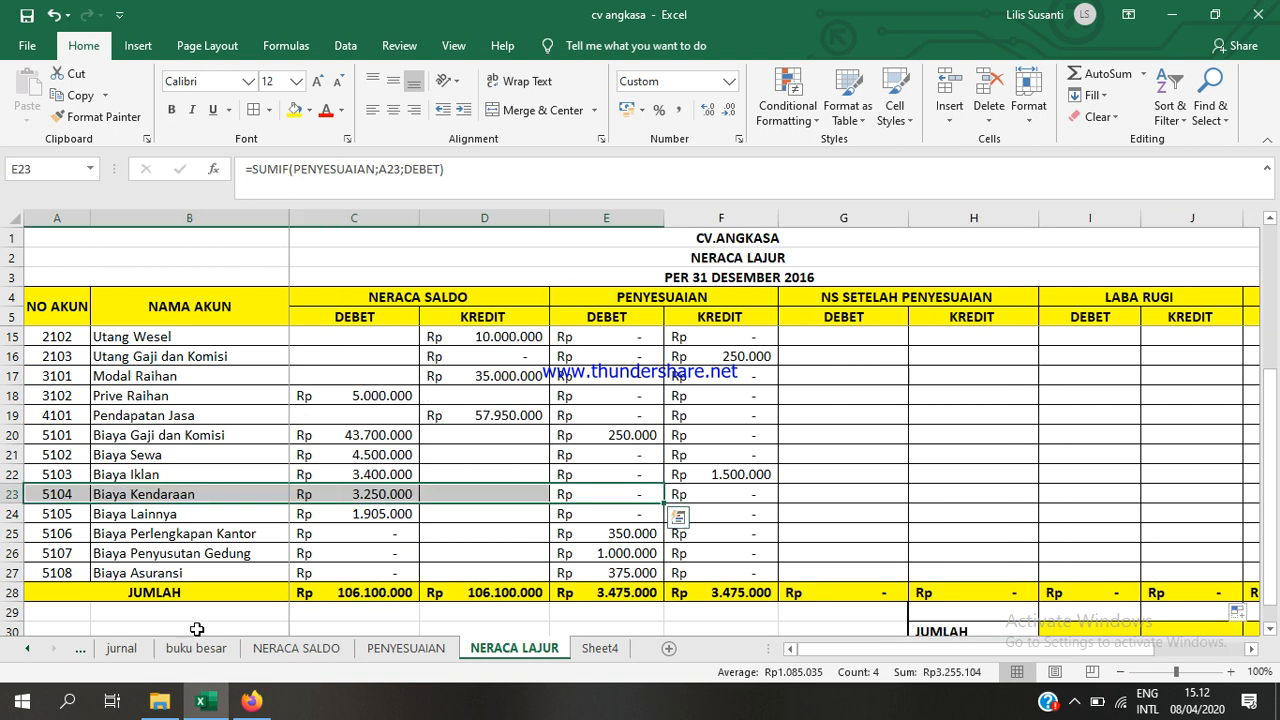
click(415, 648)
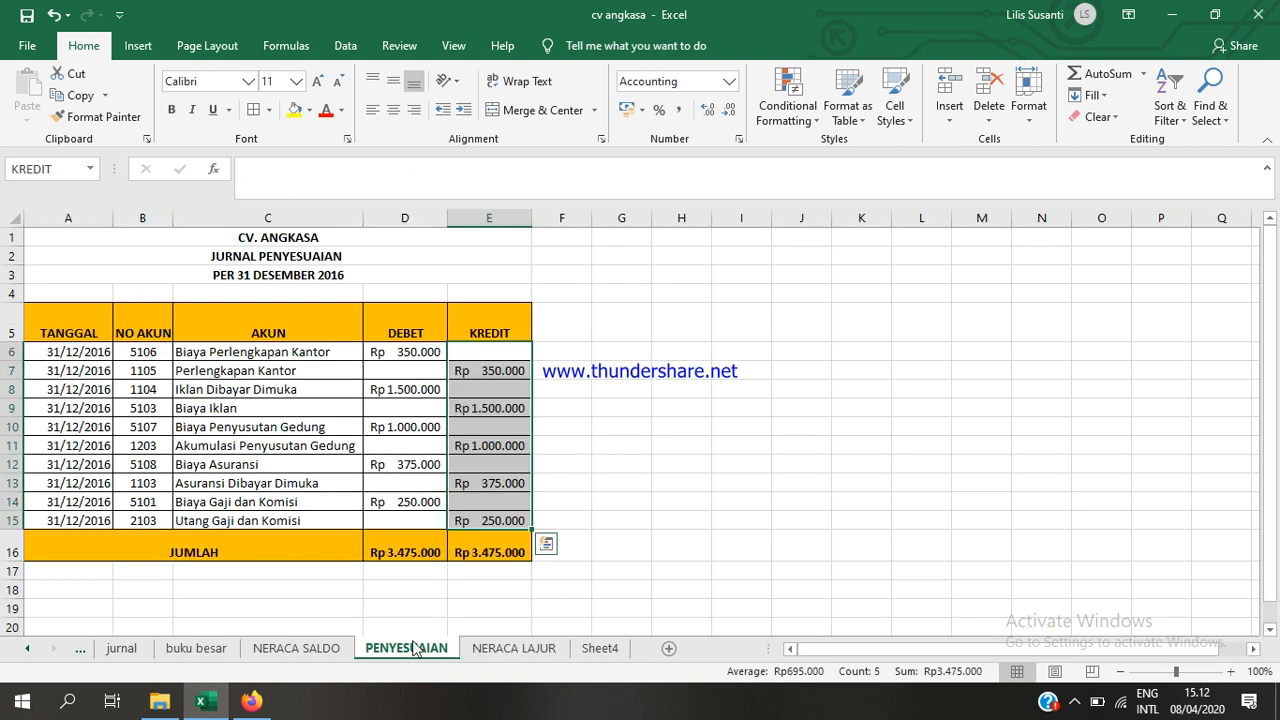
- Return to the NERACA LAJUR sheet and check the sum formula in the JUMLAH row's cell G28
click(425, 527)
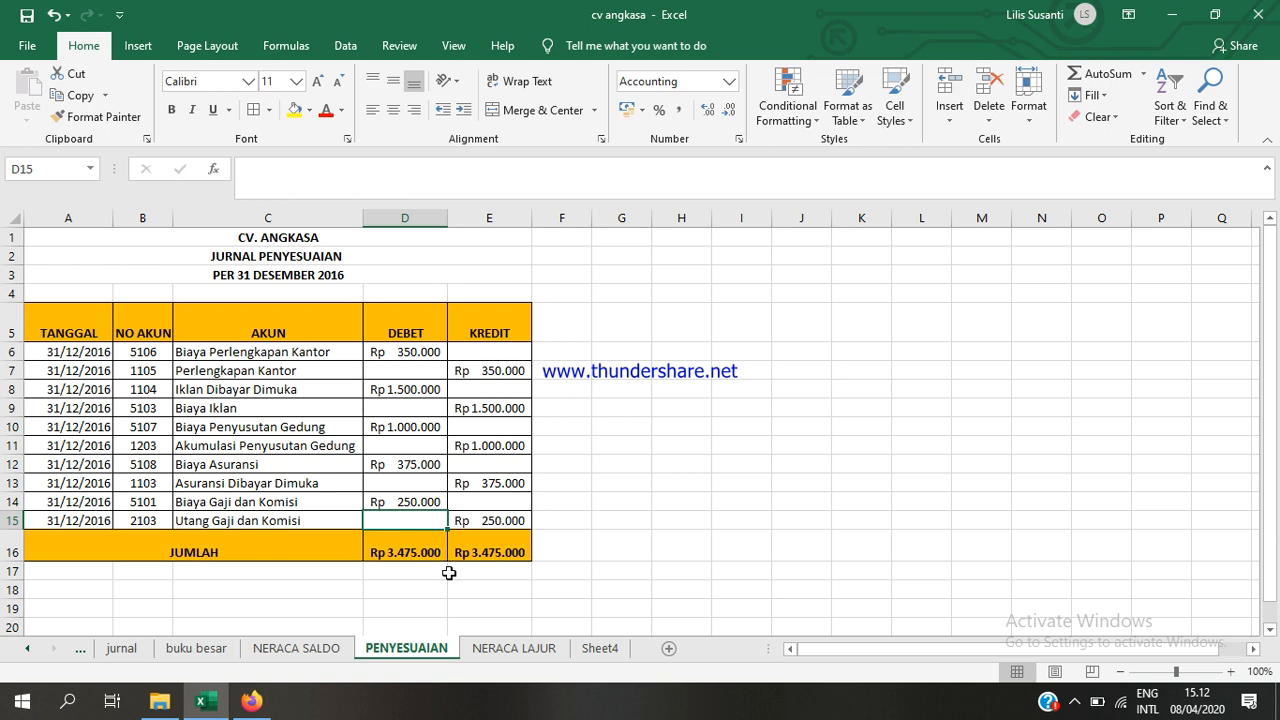
click(500, 649)
click(680, 397)
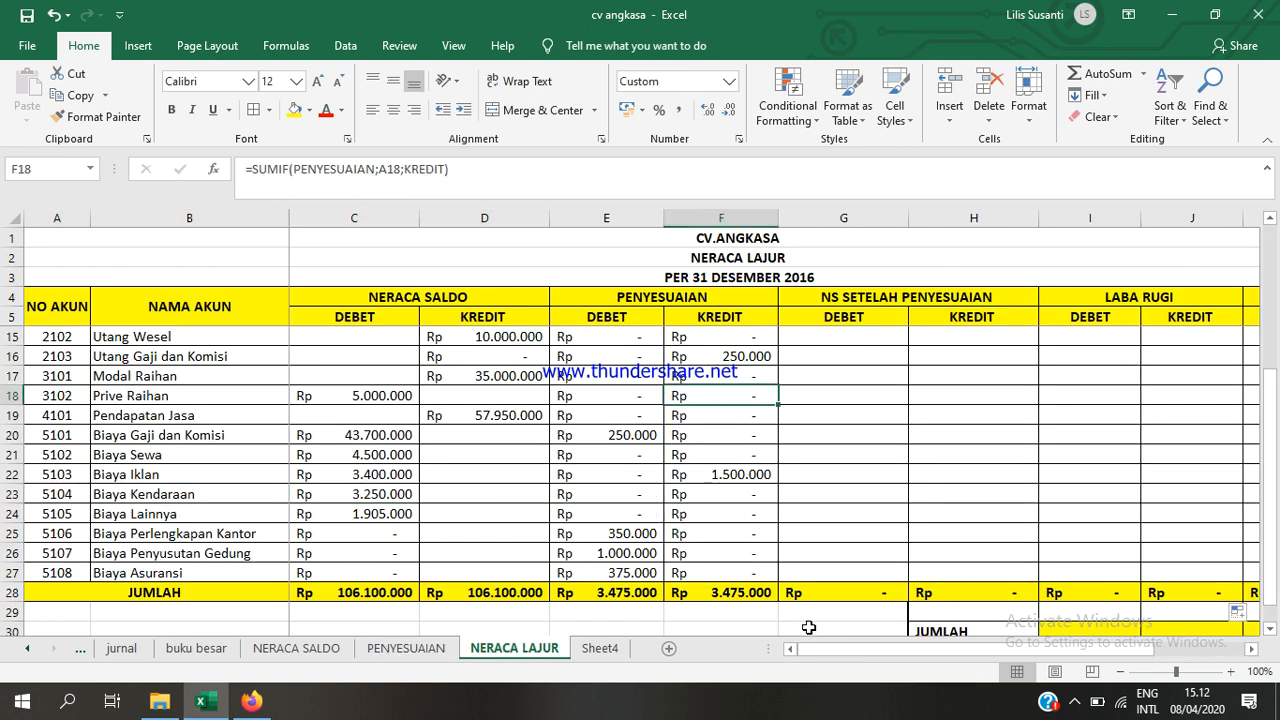
click(826, 592)
- Begin the adjusted trial balance debit formula for Kas in G6 with =IF(OR(C6+E6-F6<0; as its first condition
scroll(831, 480, up, 3)
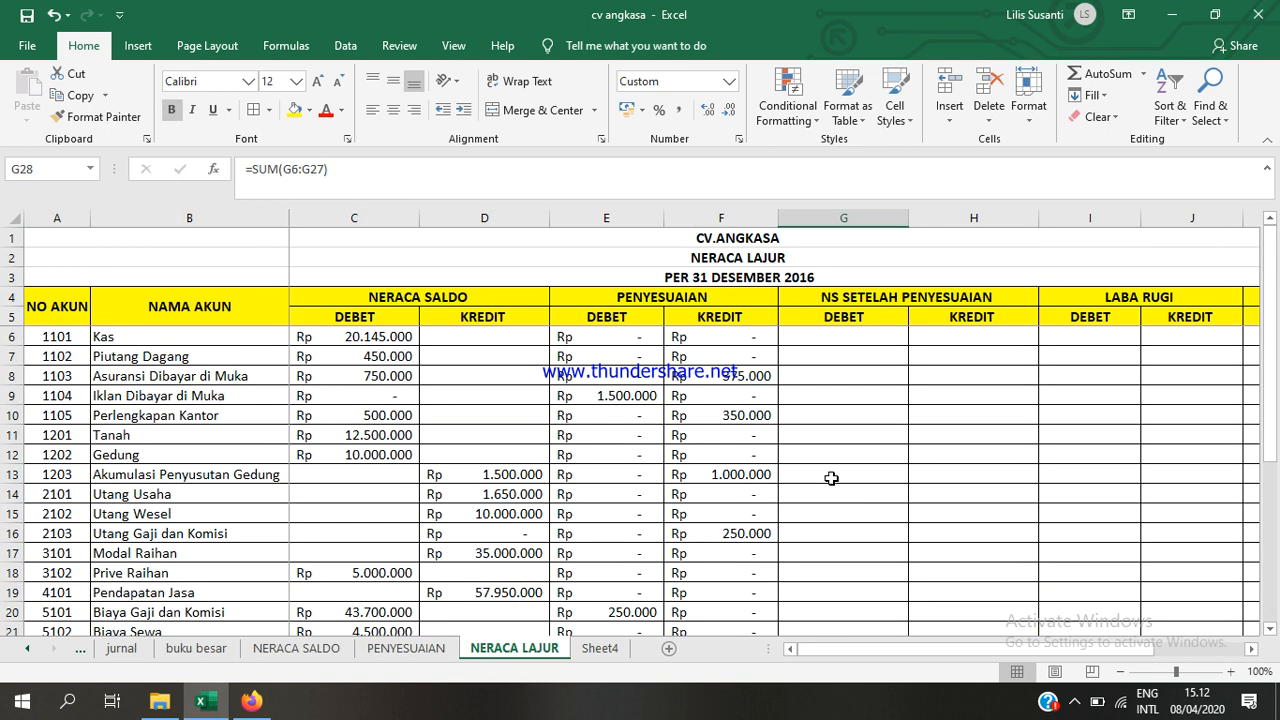
click(797, 338)
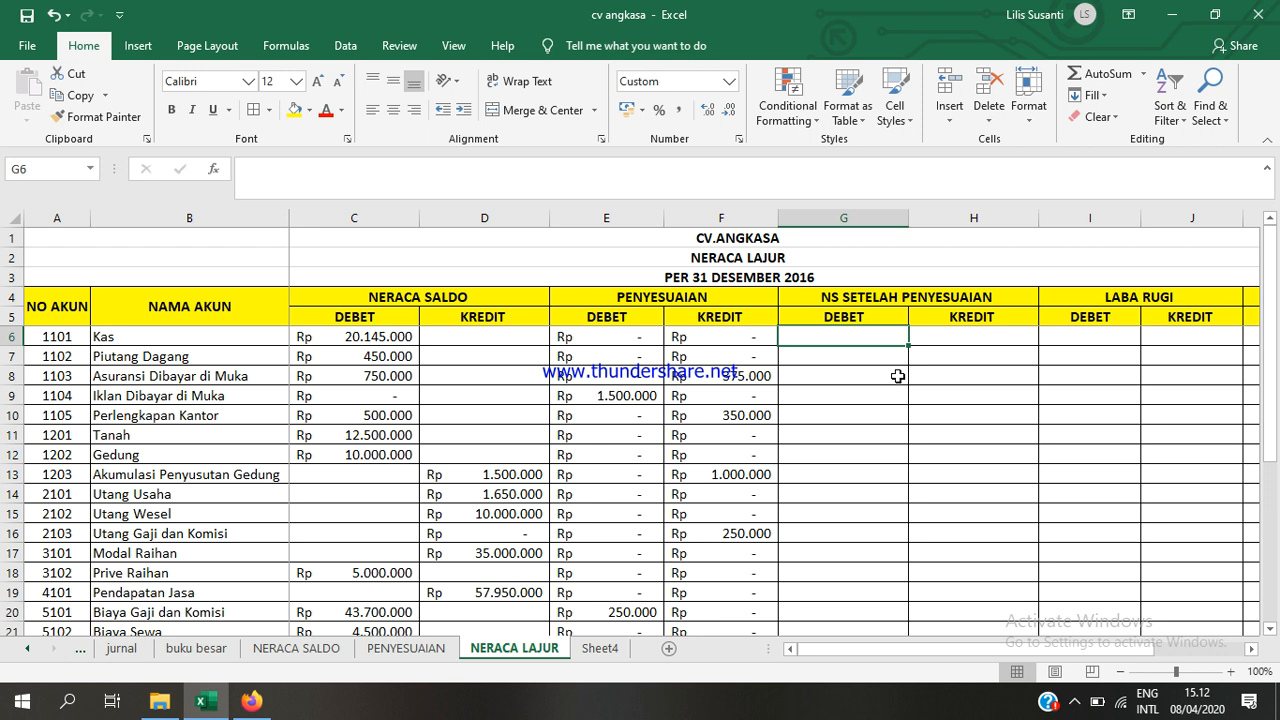
text(=)
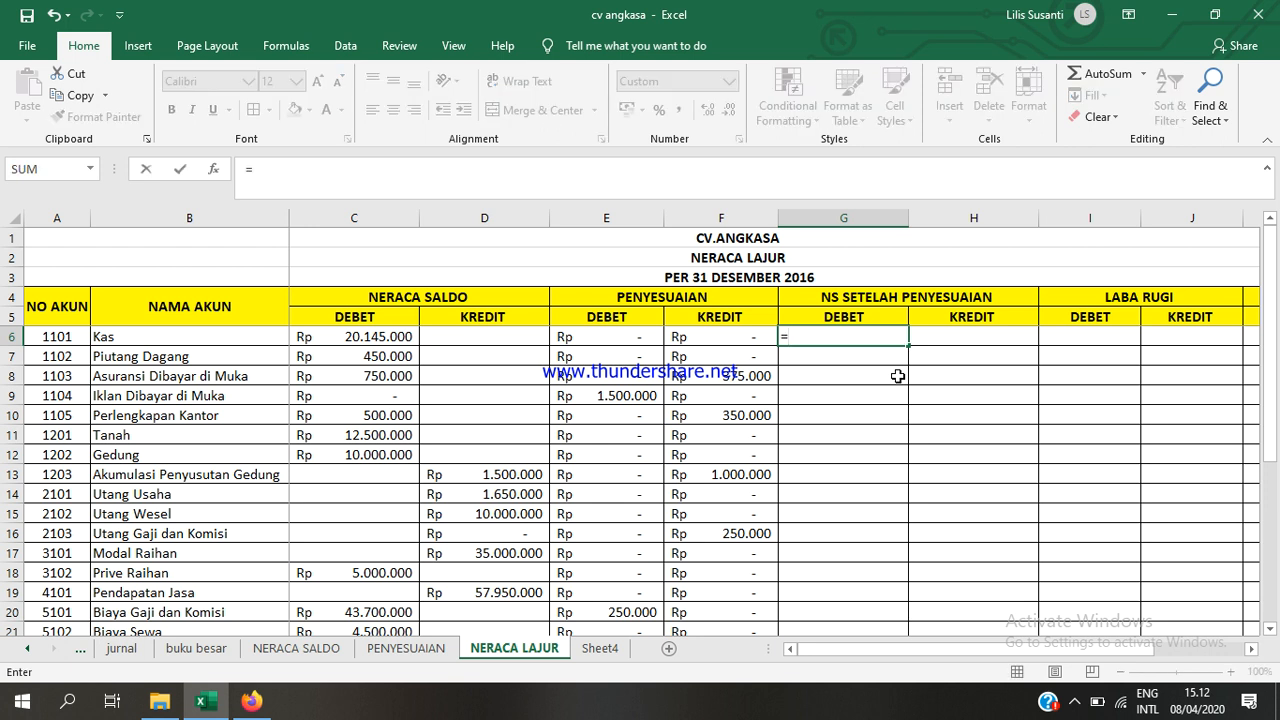
text(I)
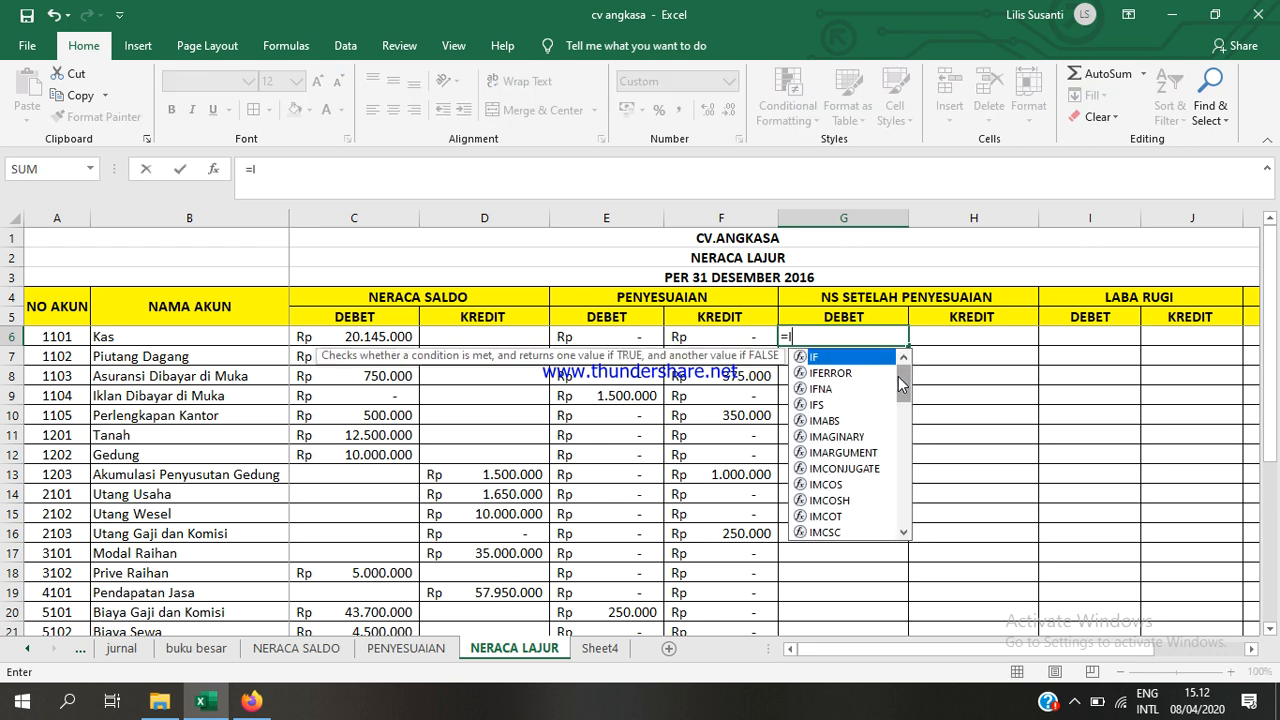
text(F(O)
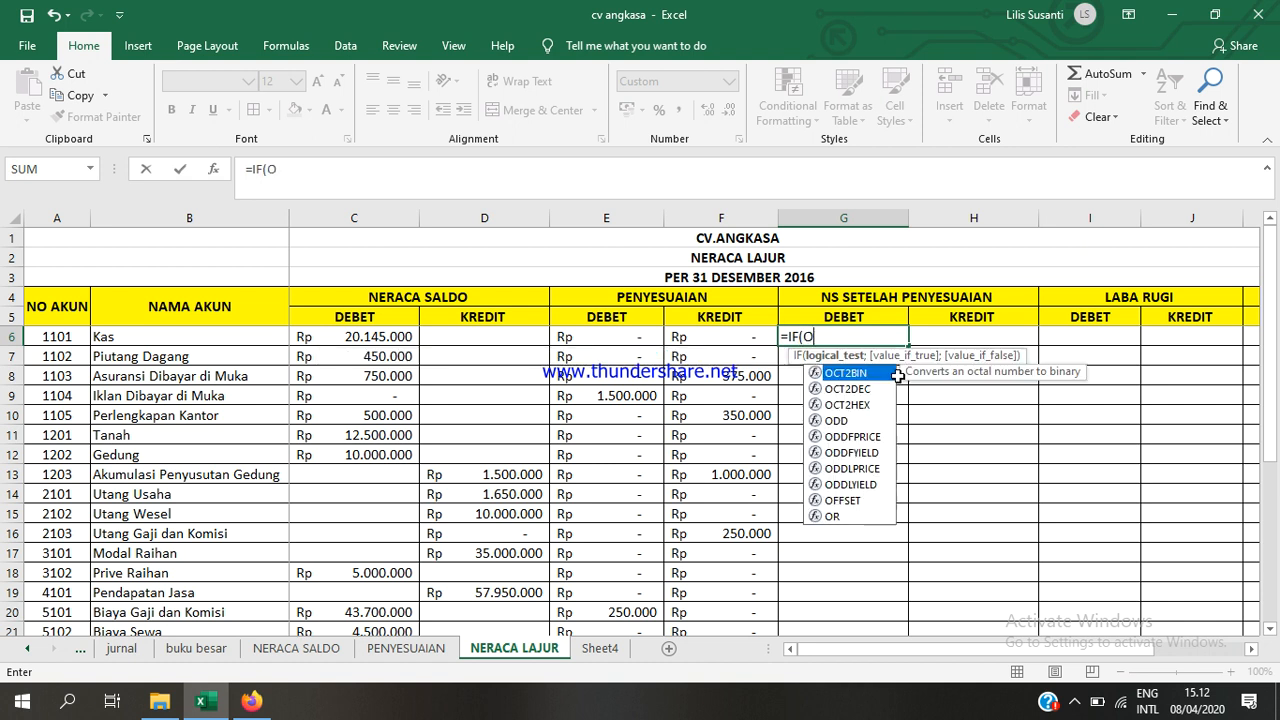
text(R()
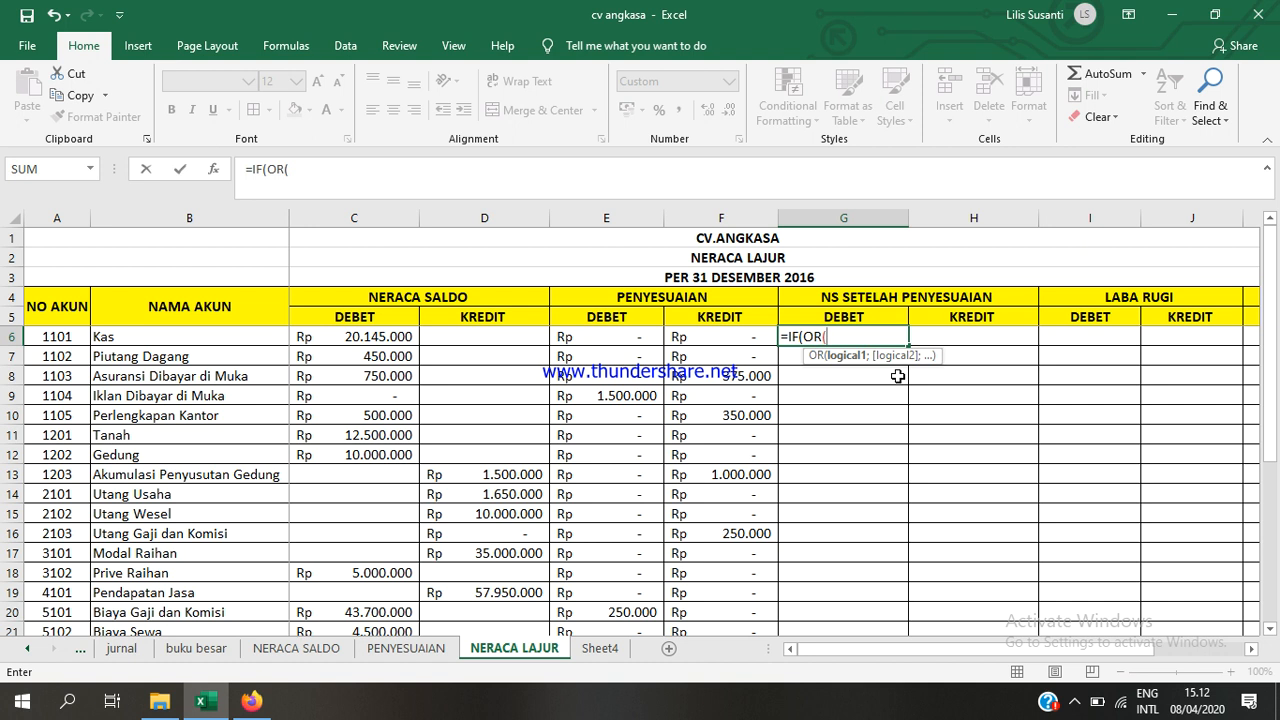
click(368, 338)
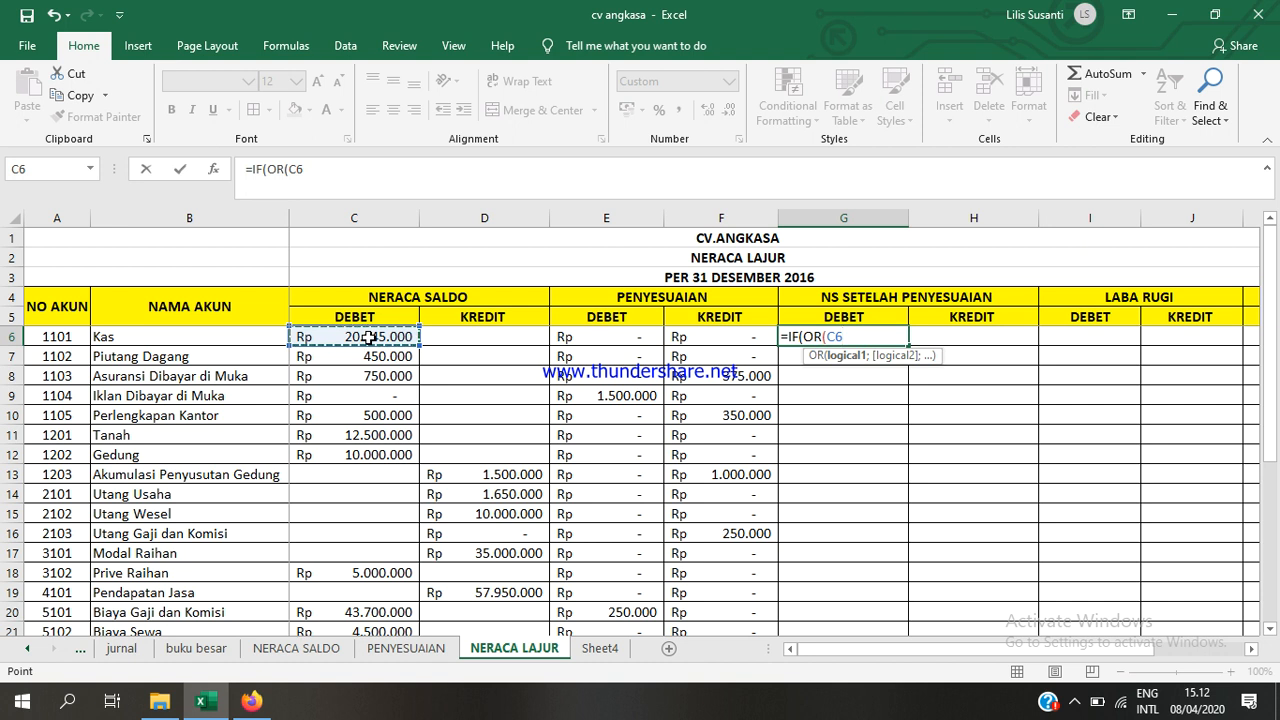
text(+)
click(632, 341)
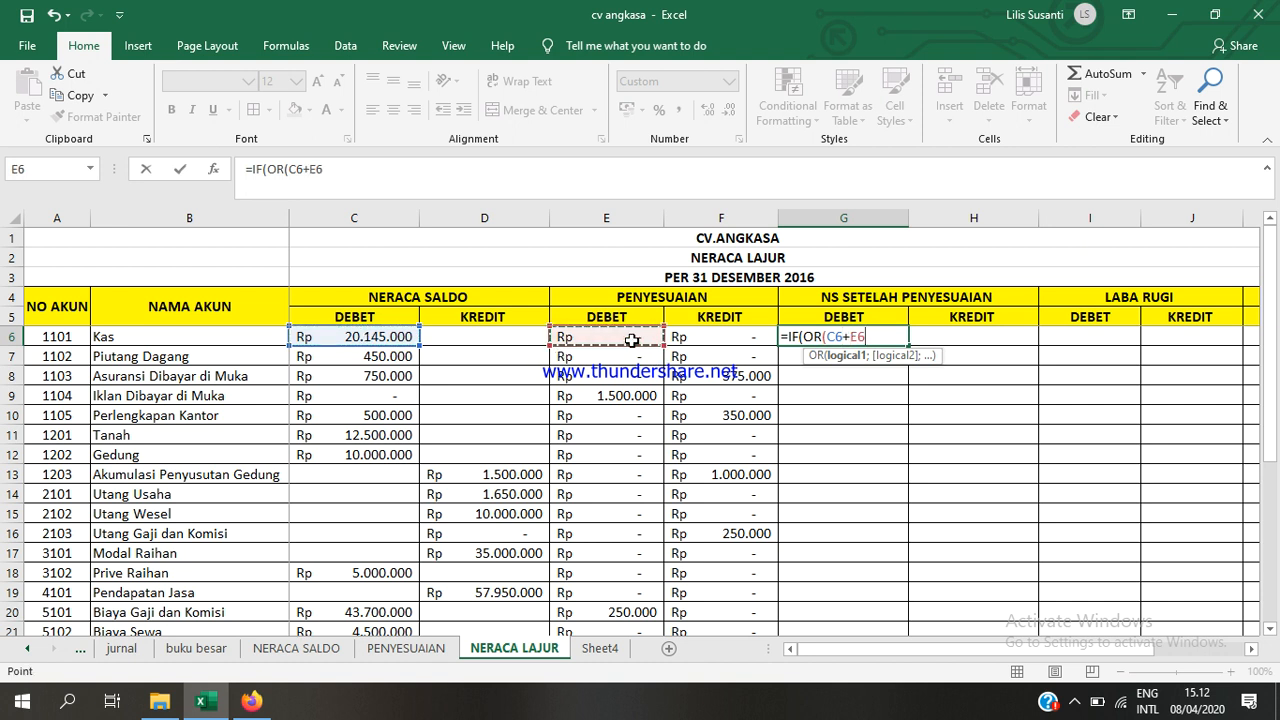
text(-)
click(746, 338)
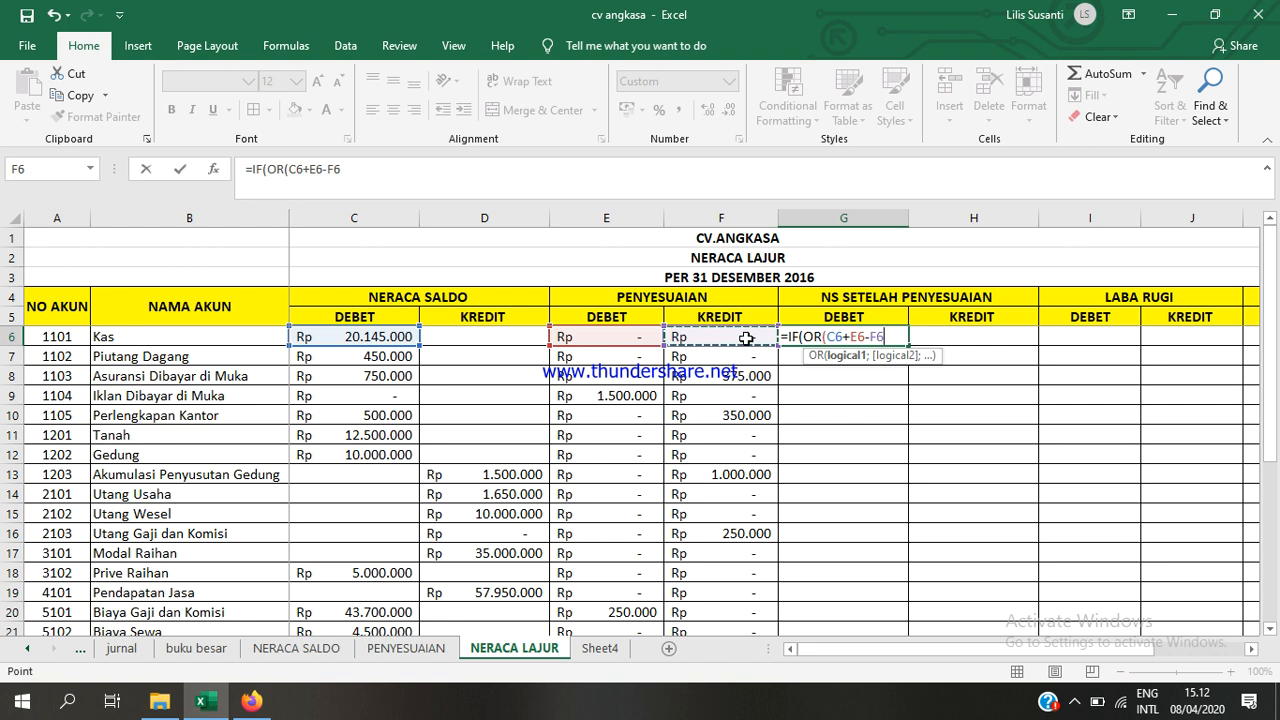
text(<0;)
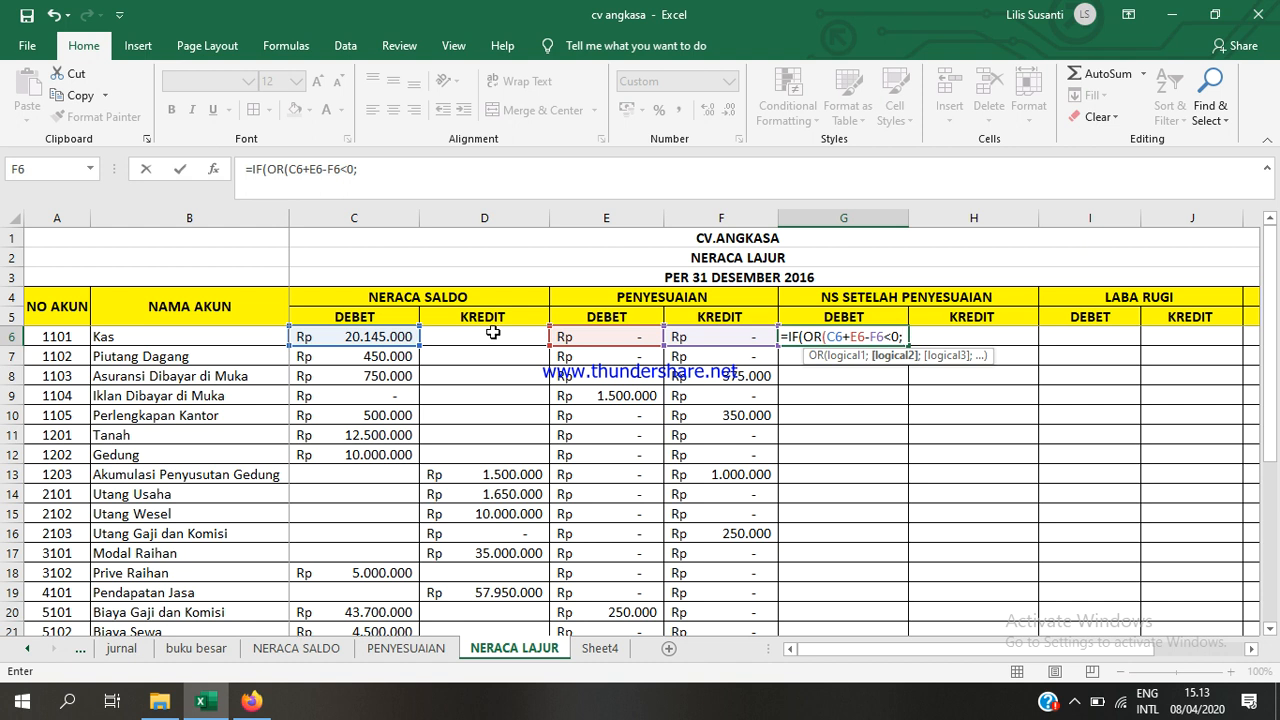
- Add D6<>0 as the second OR condition in G6's formula and 0 as the value if true
click(493, 332)
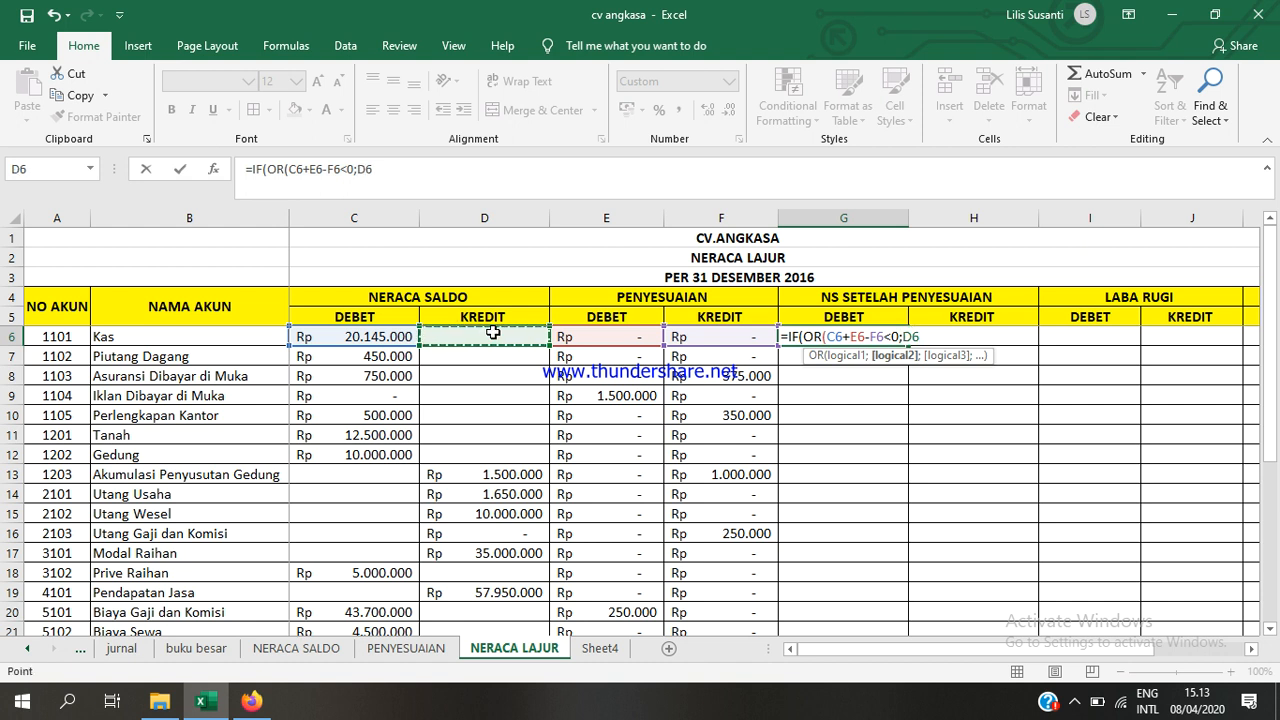
text(<>0))
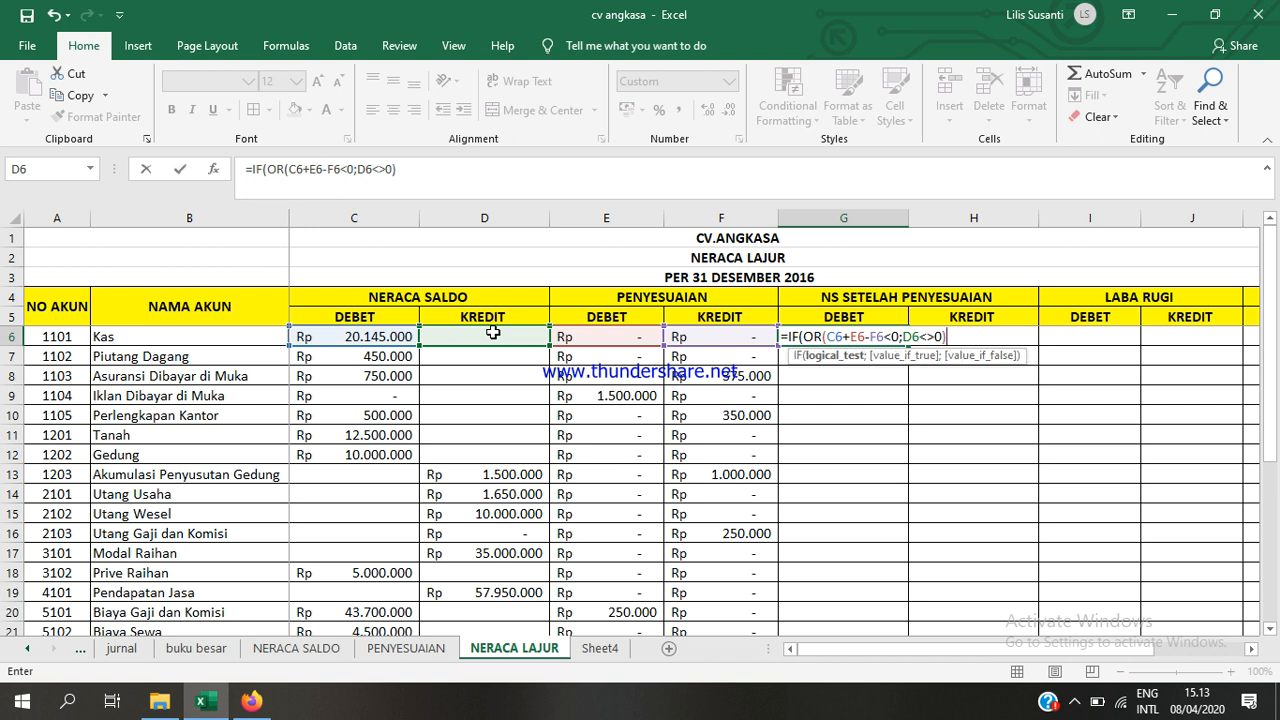
text(;)
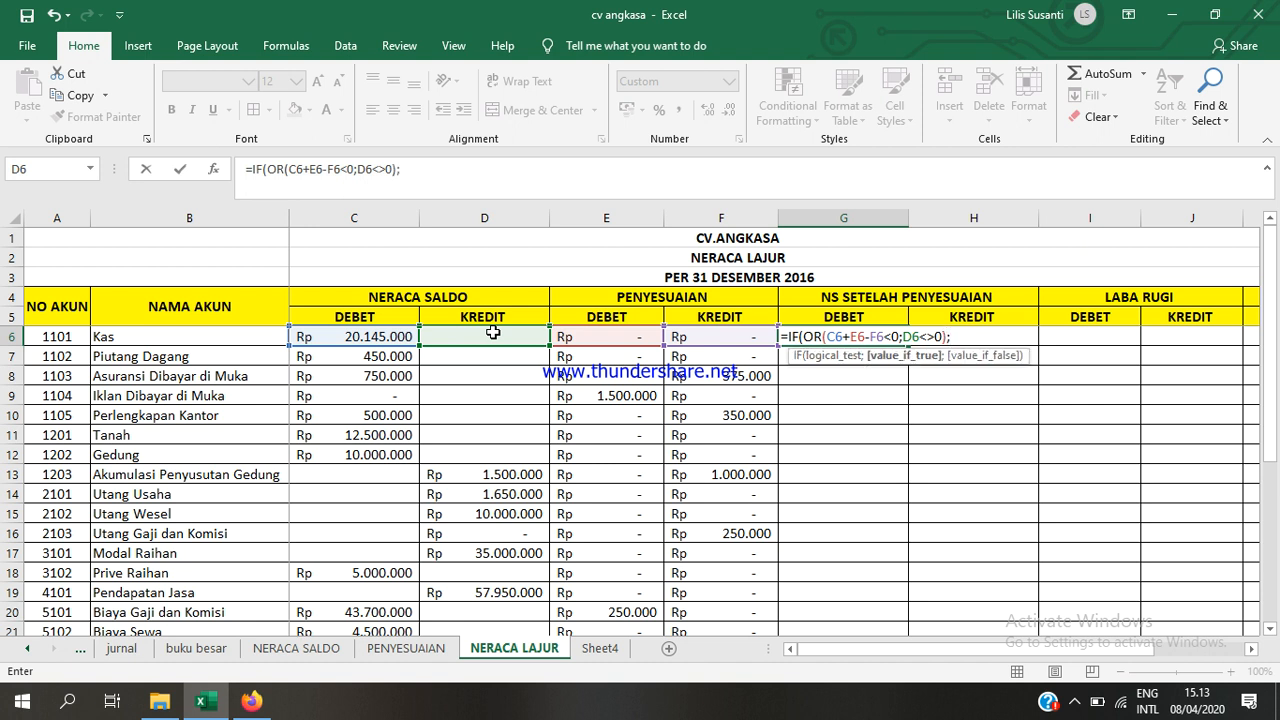
text(0;)
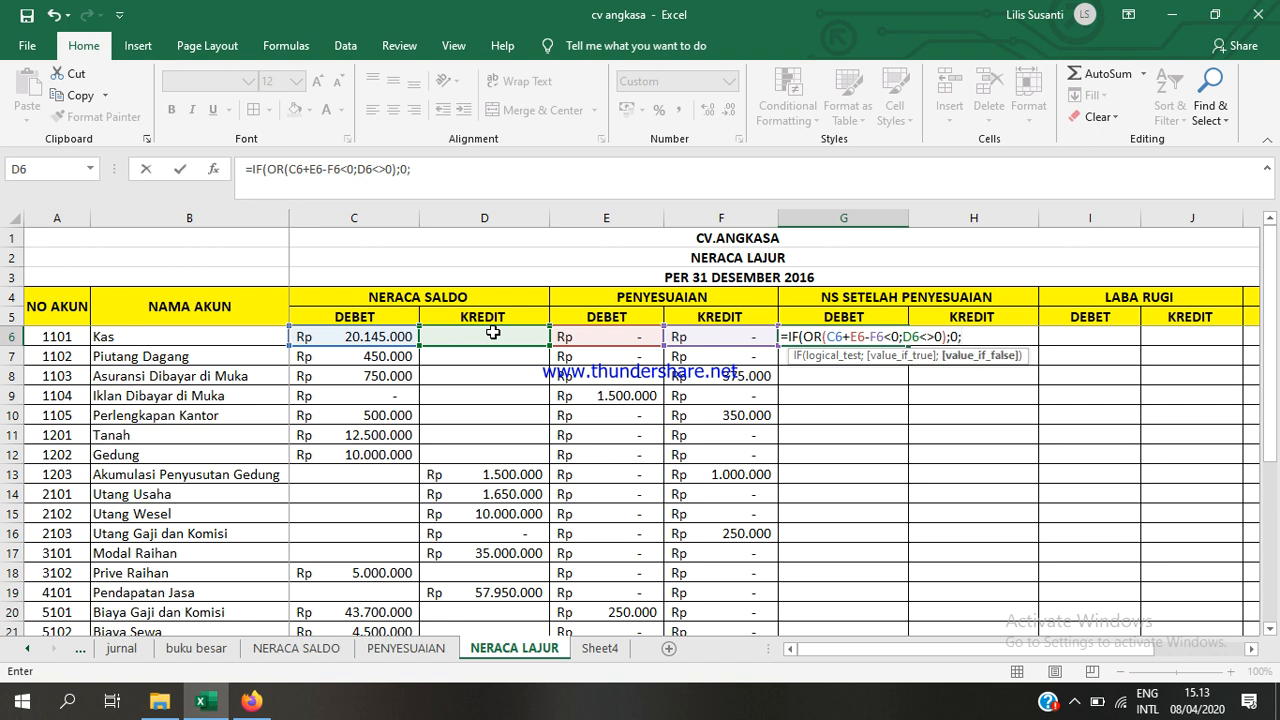
- Finish G6's formula with C6+E6-F6 as the value if false and enter it
click(380, 336)
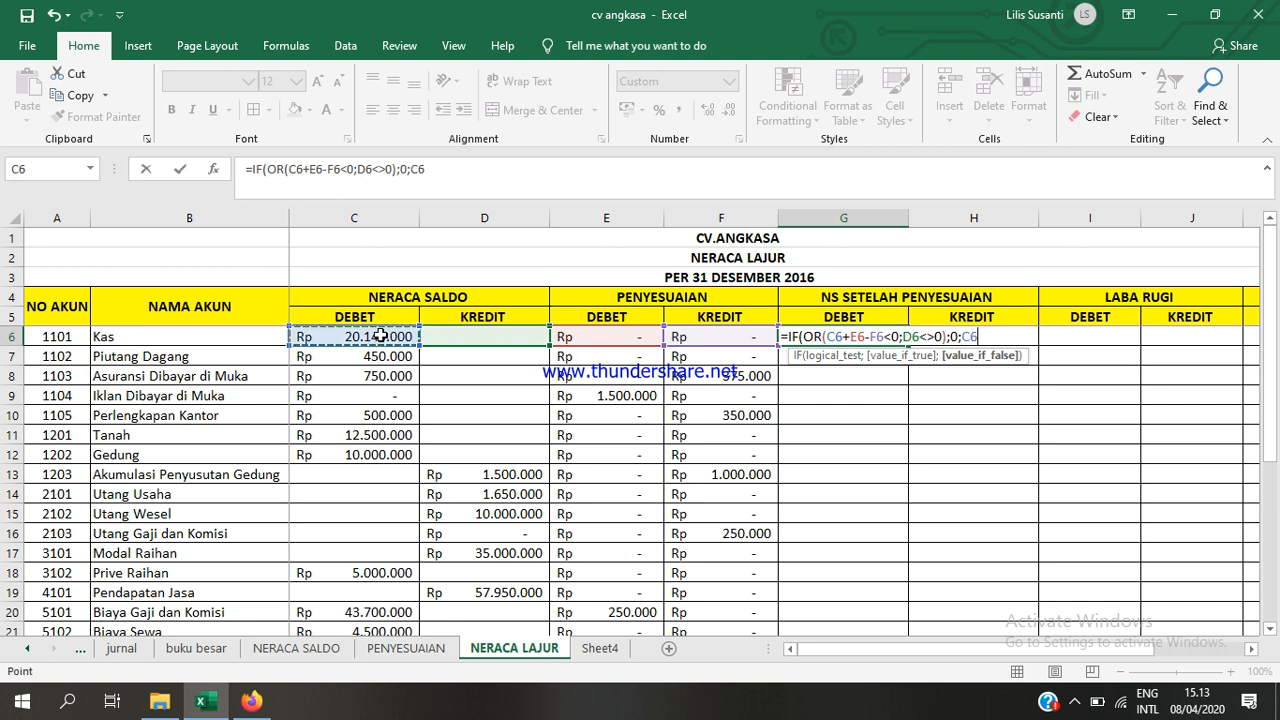
text(+)
click(573, 336)
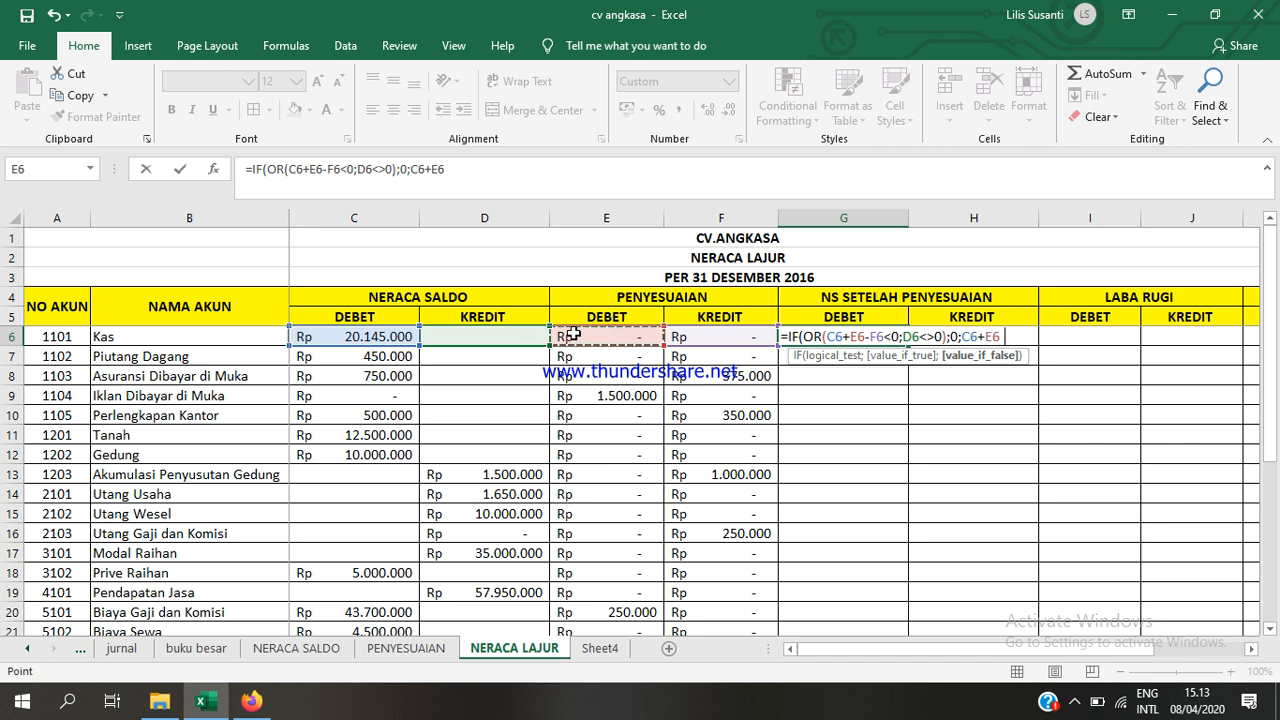
text(-)
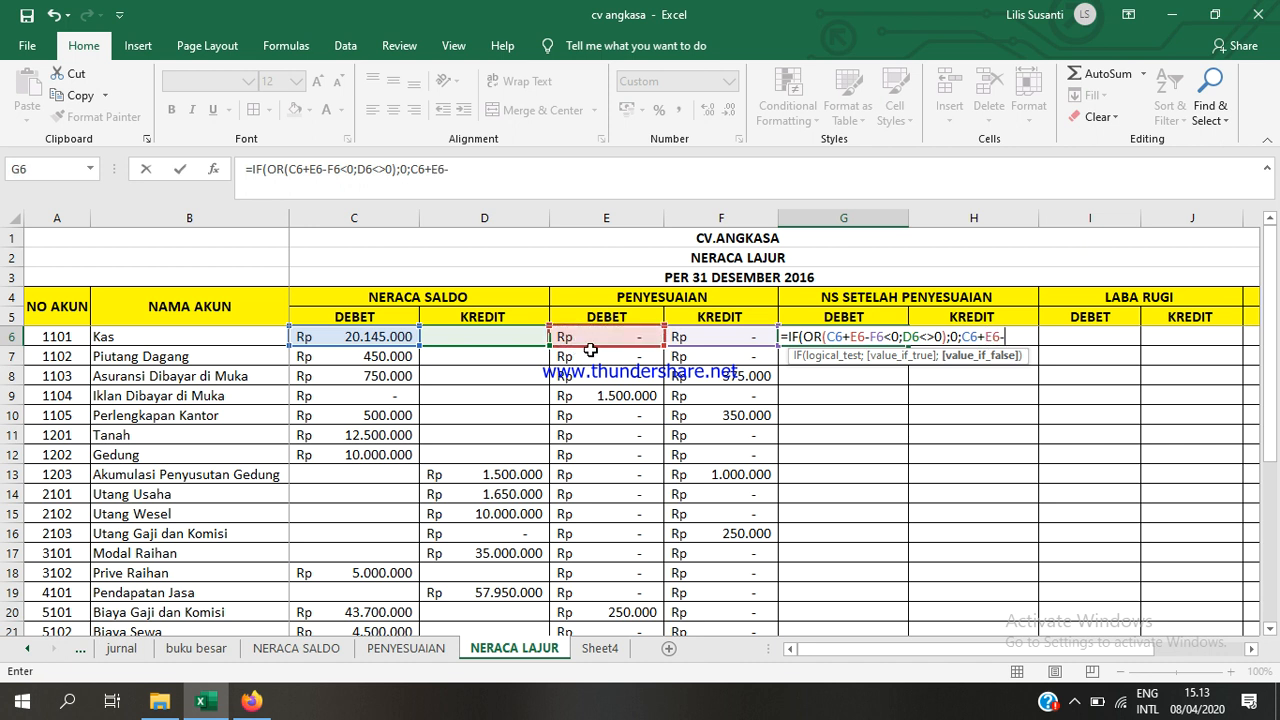
click(712, 339)
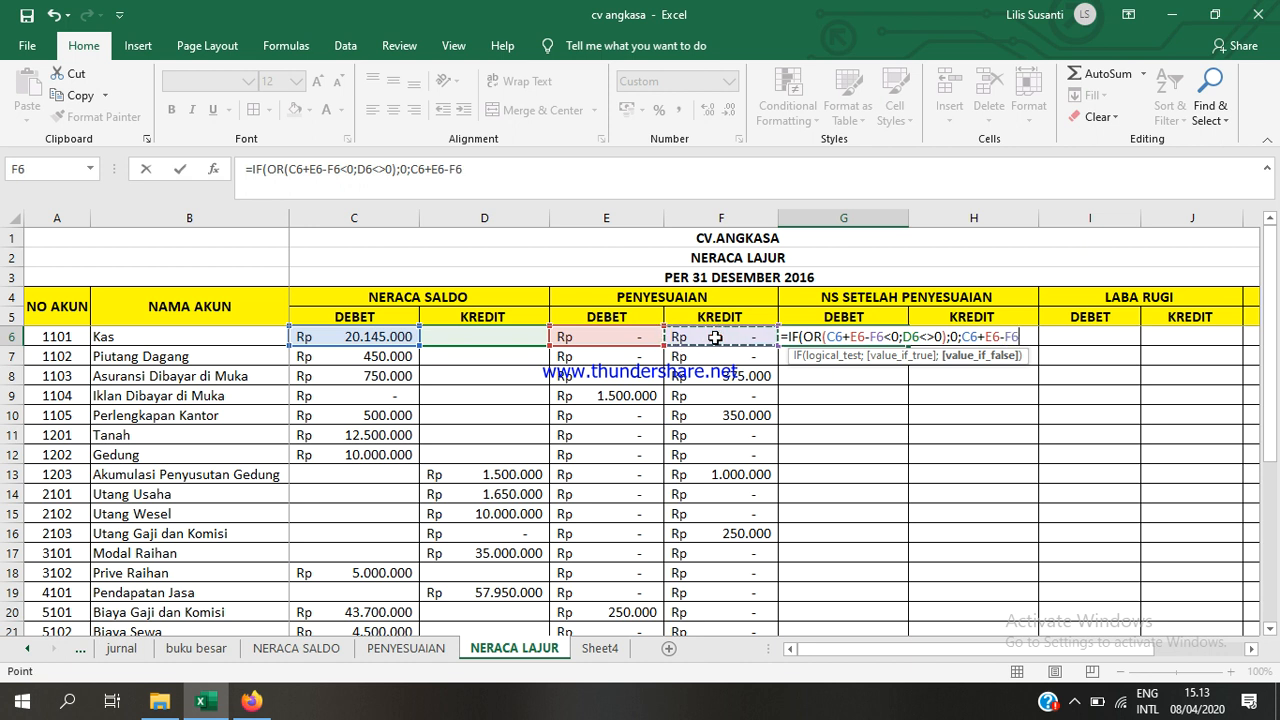
key(Return)
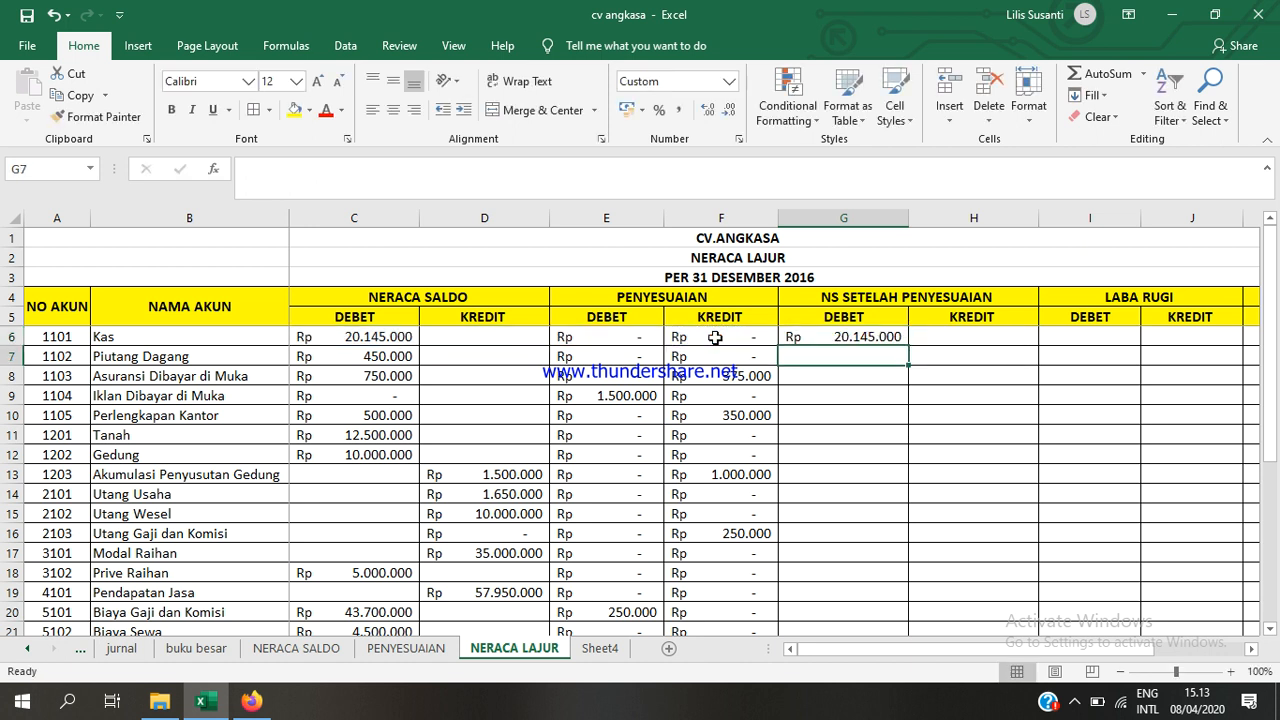
- Fill the adjusted debit formula from G6 down to the Biaya Asuransi row, G27
click(866, 342)
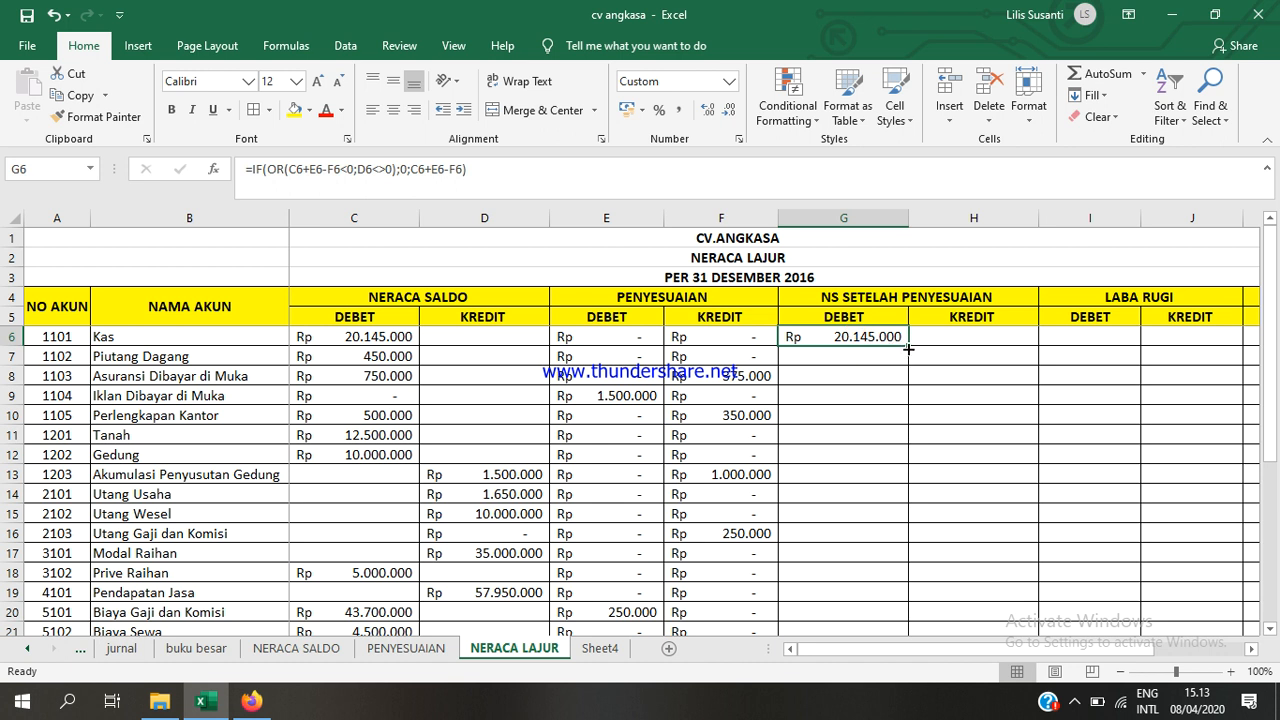
drag(908, 346, 834, 575)
scroll(834, 448, up, 3)
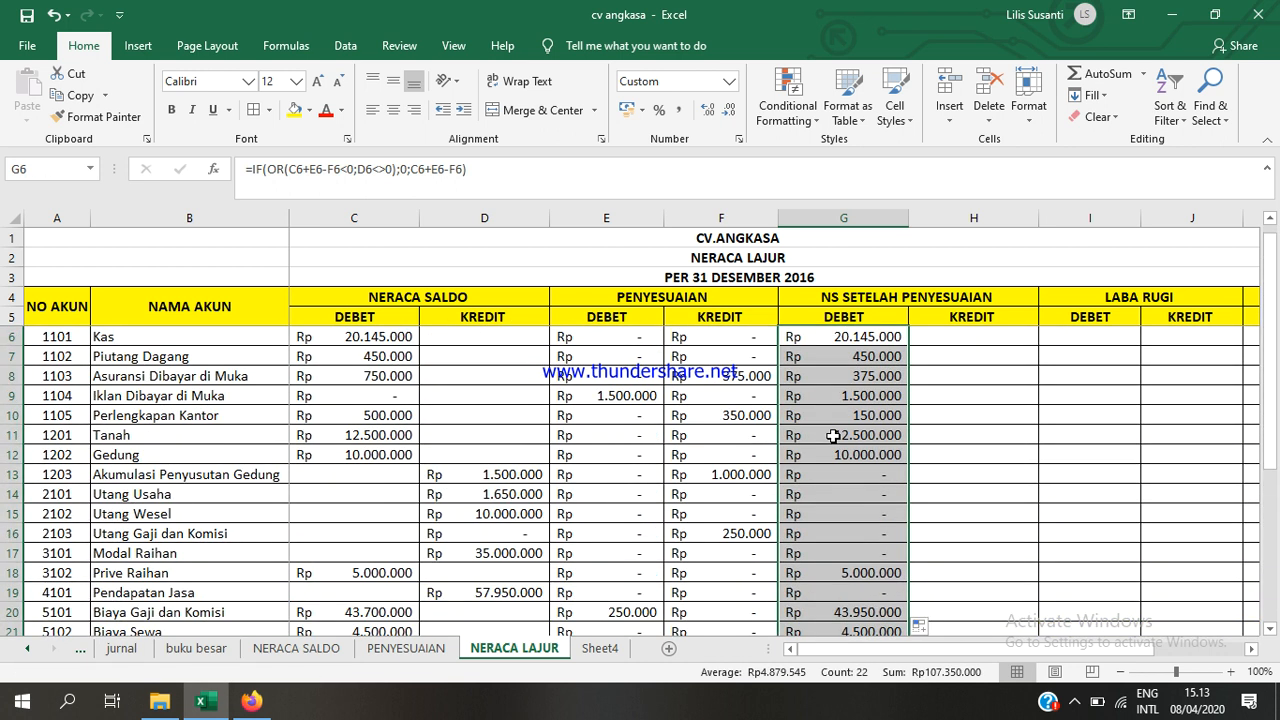
click(957, 336)
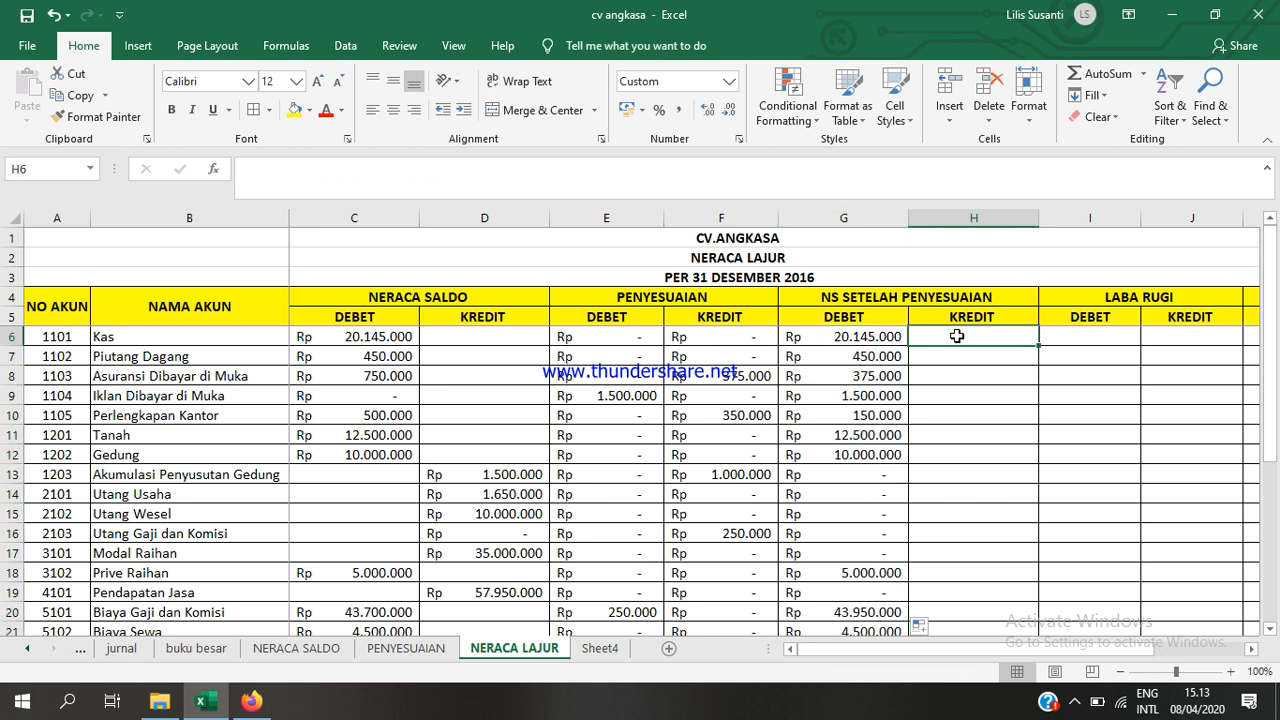
text(=if)
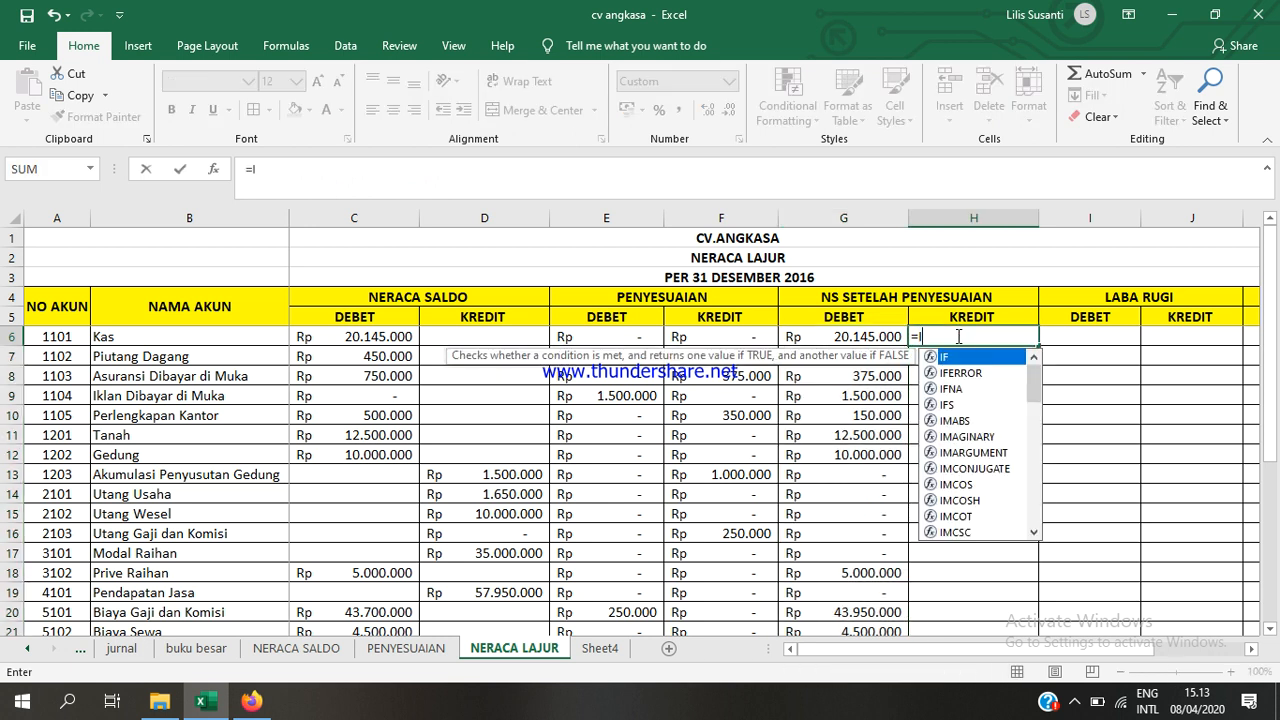
key(Return)
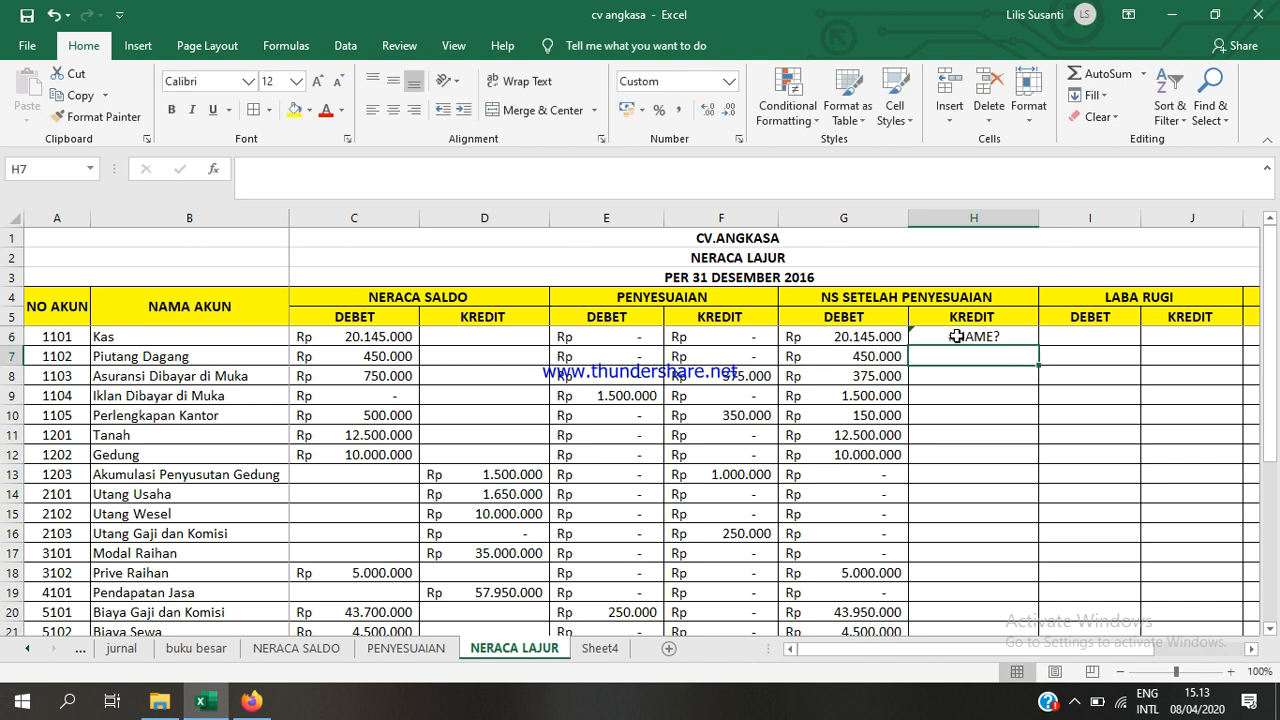
- Replace the adjusted trial balance credit entry for Kas in H6 with a formula beginning =IF(OR(D6+F6-E6<0; as its first condition
click(957, 336)
double_click(957, 336)
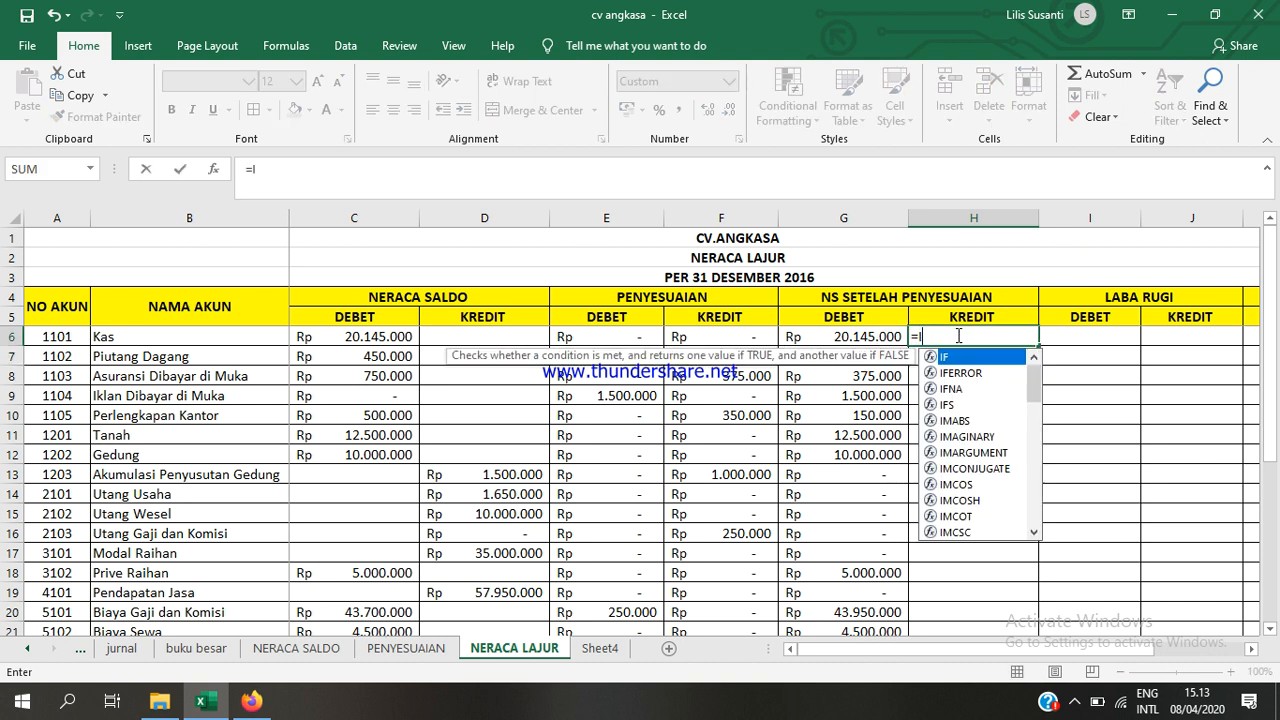
text((O)
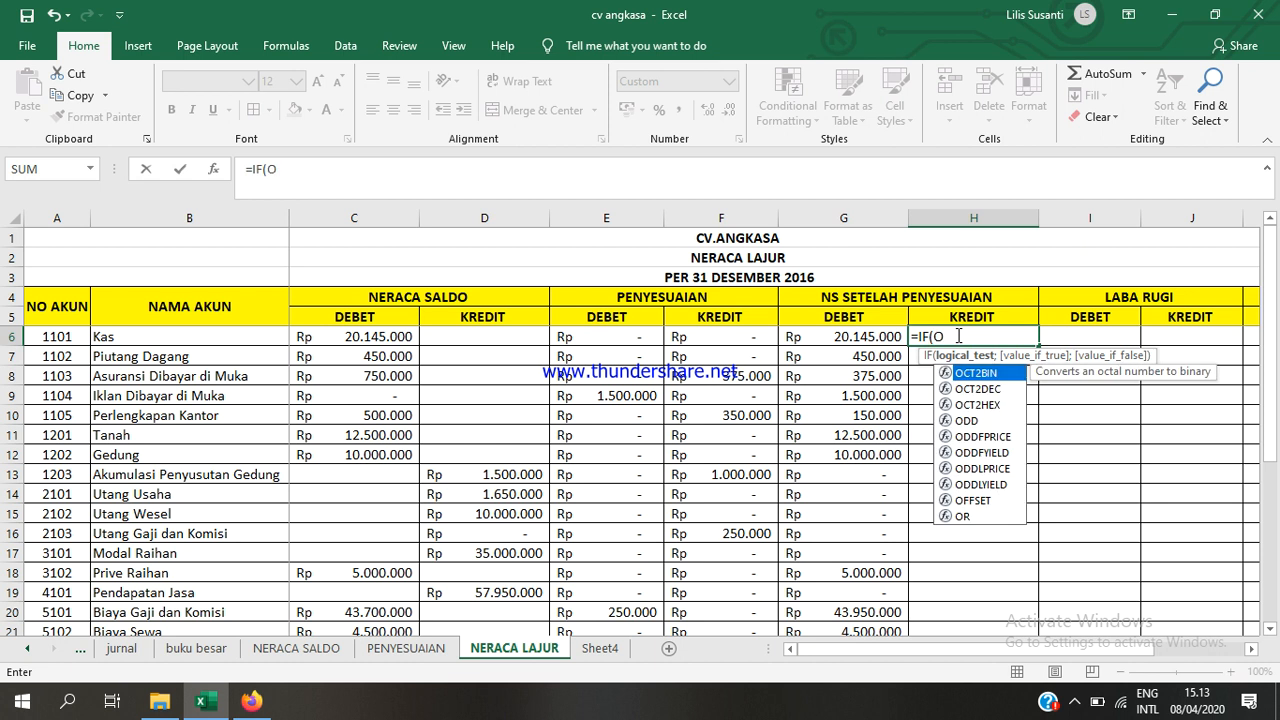
text(R()
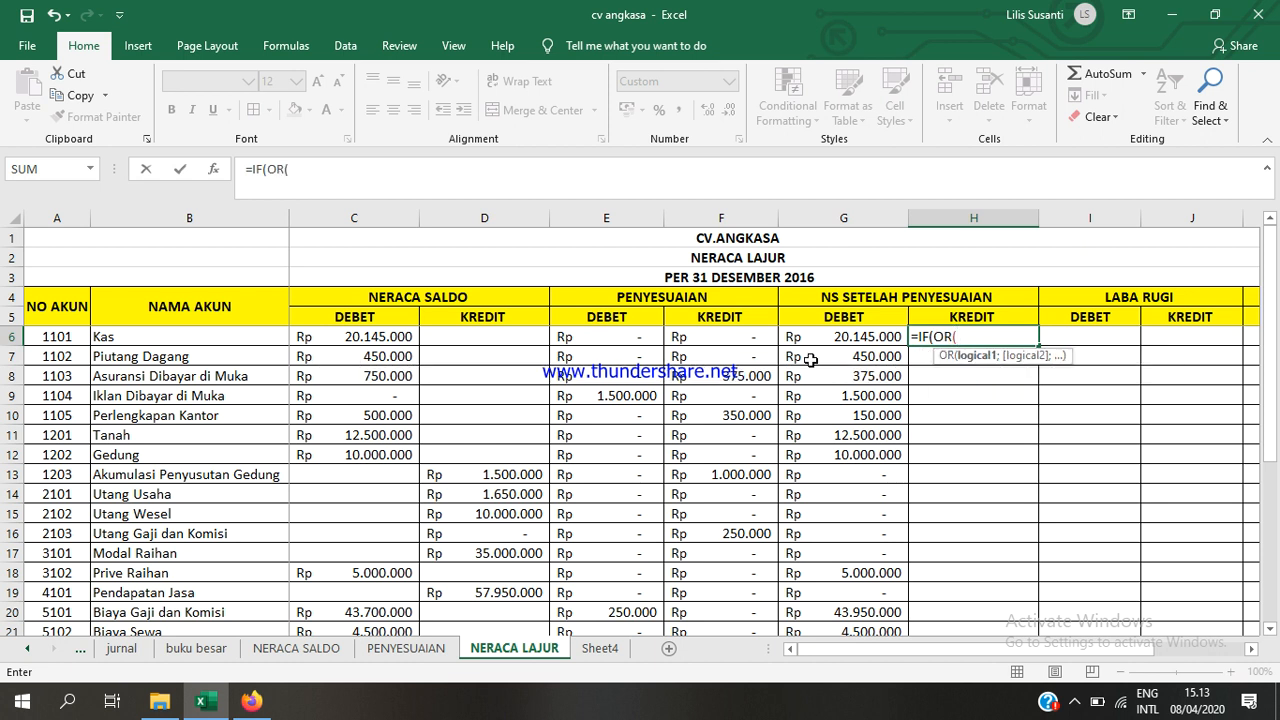
click(438, 335)
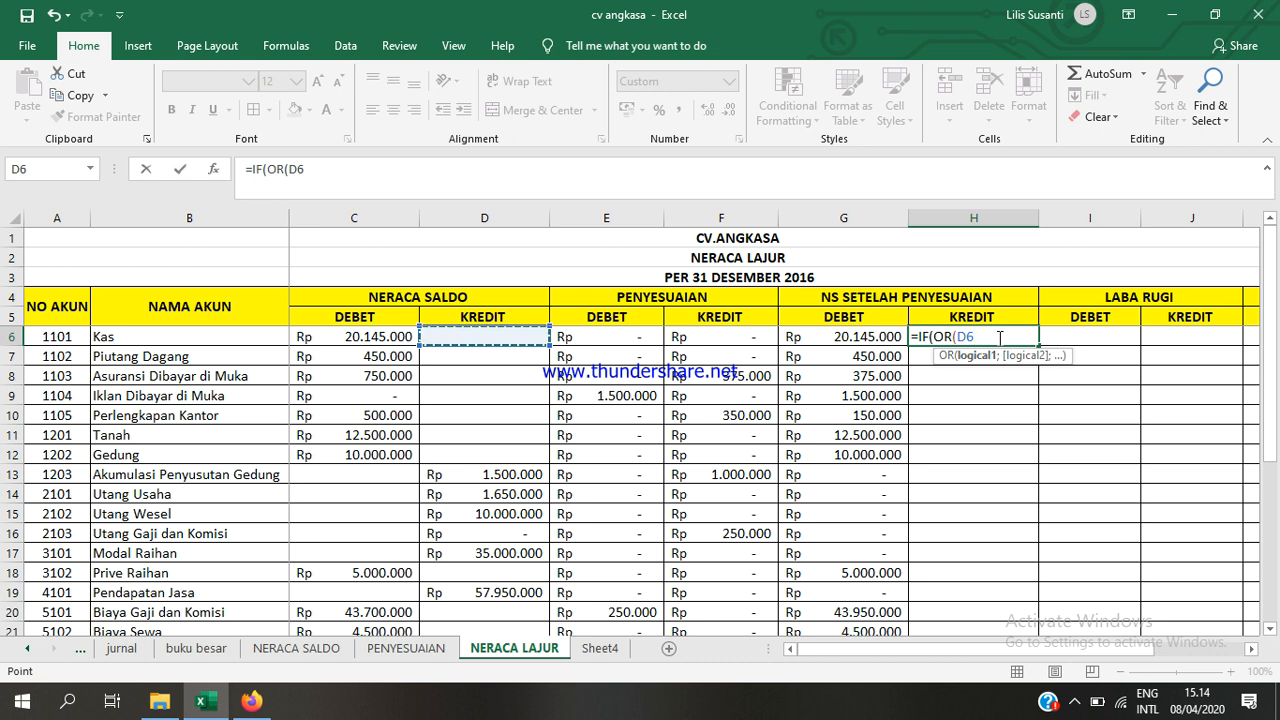
text(+)
click(716, 336)
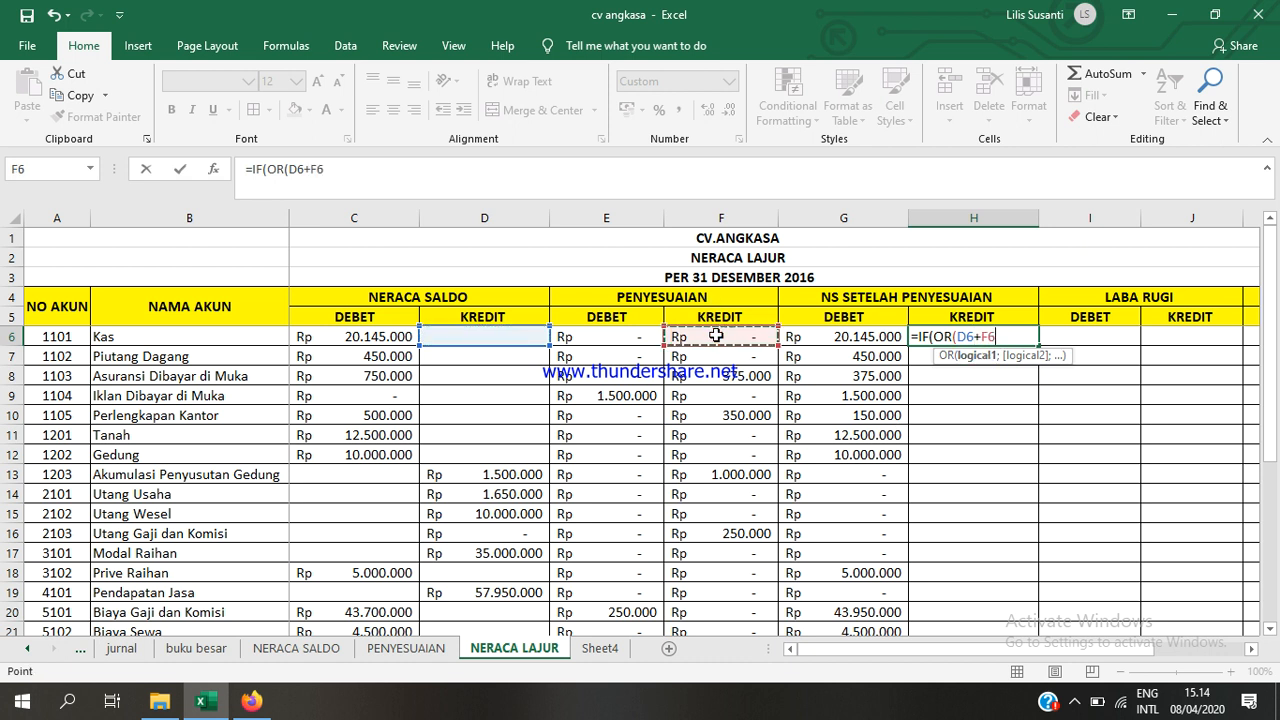
text(-)
click(628, 334)
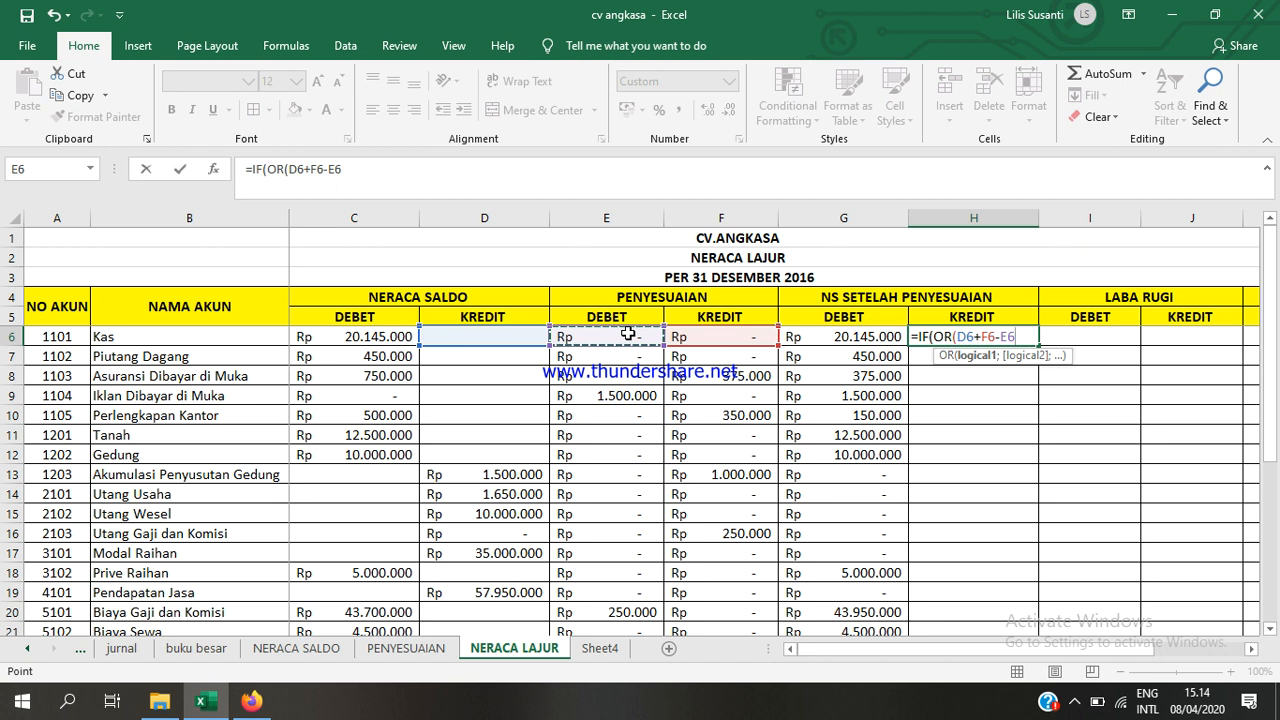
text(<0;)
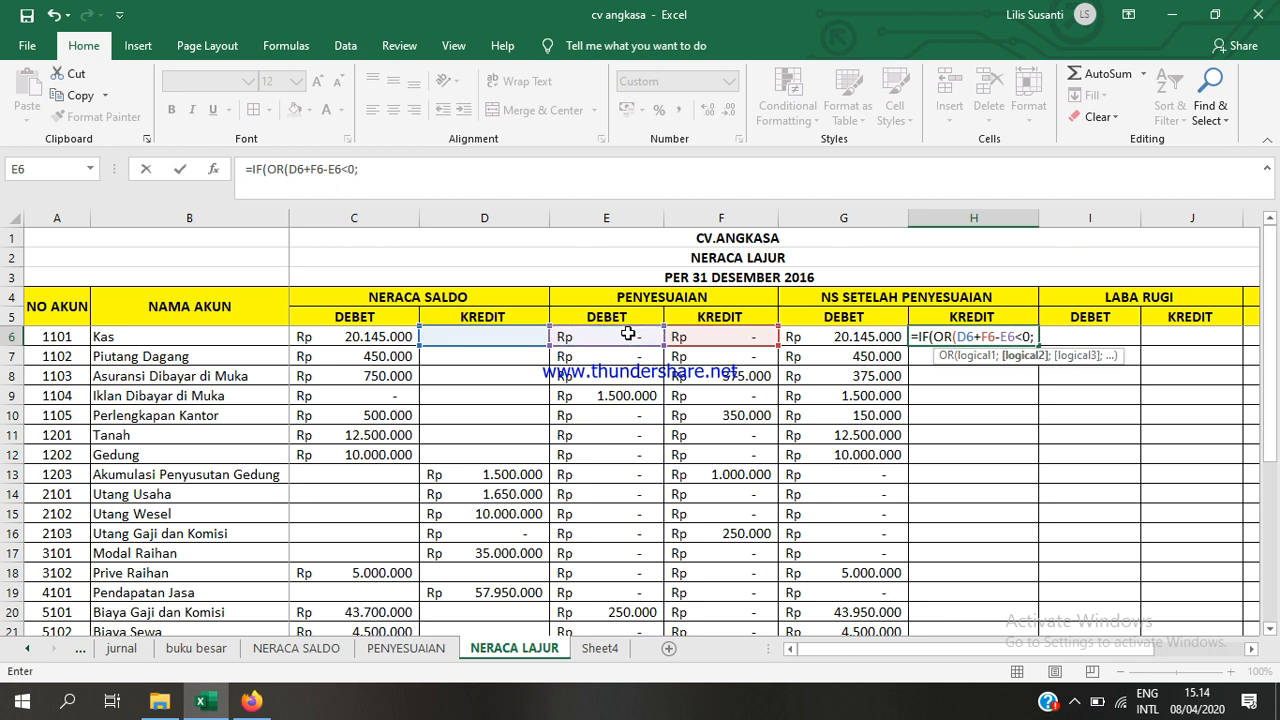
- Add C6<>0 as the second OR condition in H6's formula and 0 as the value if true
click(360, 336)
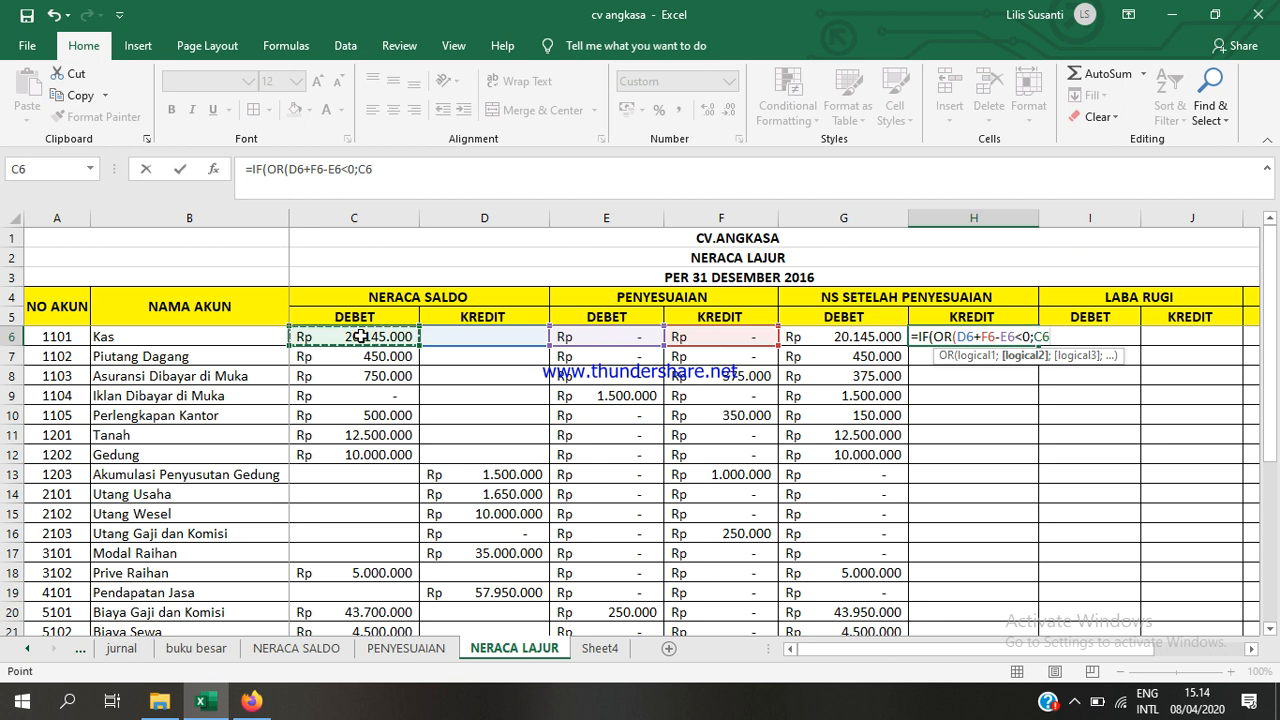
text(<>0)
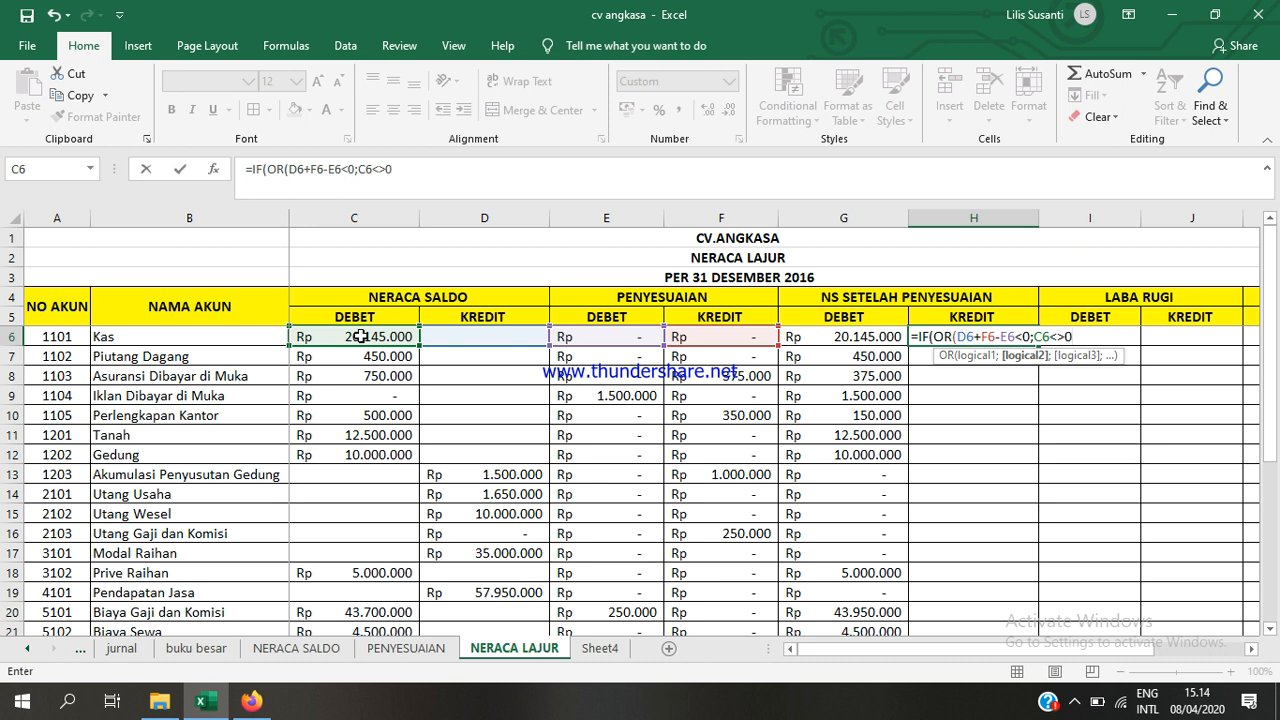
text())
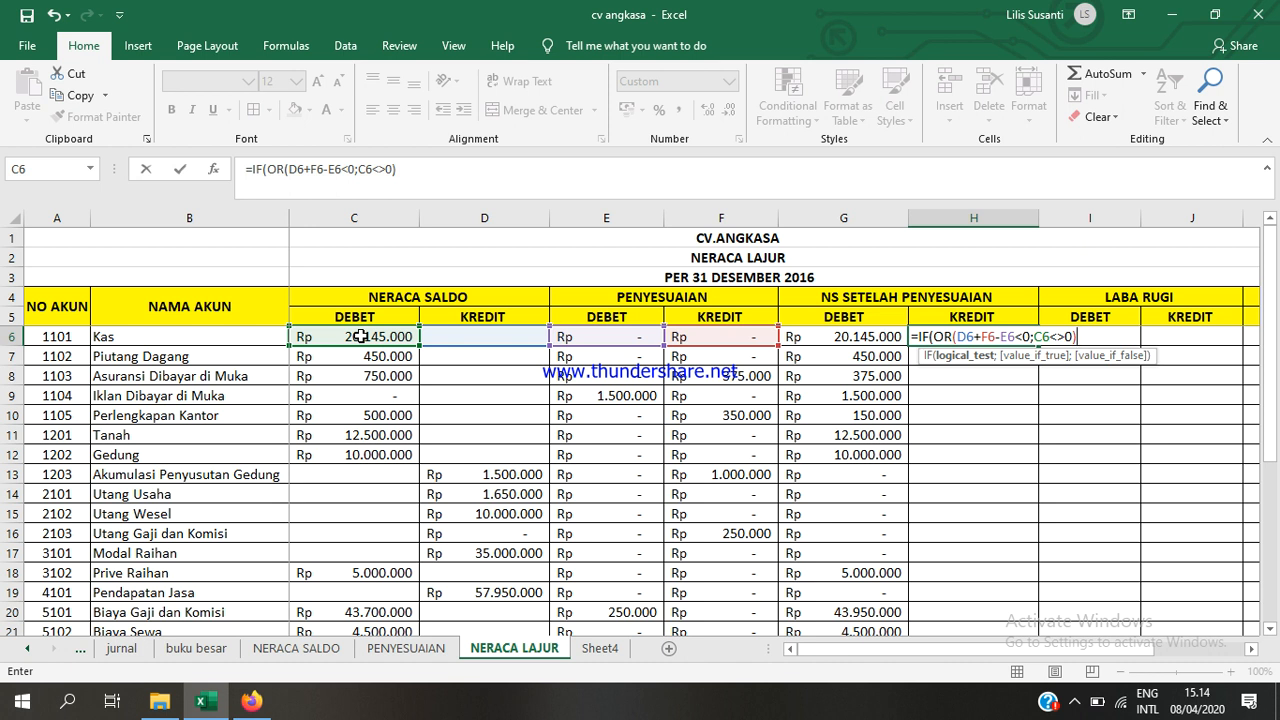
text(;0)
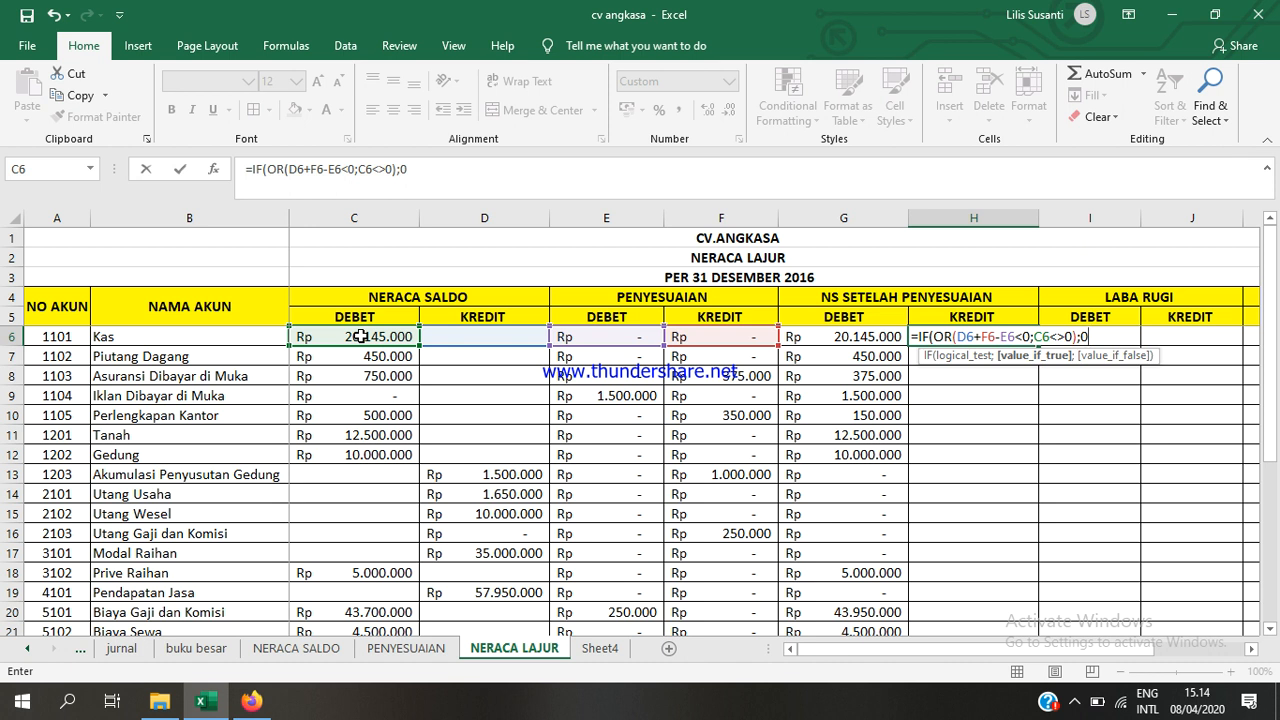
text(;)
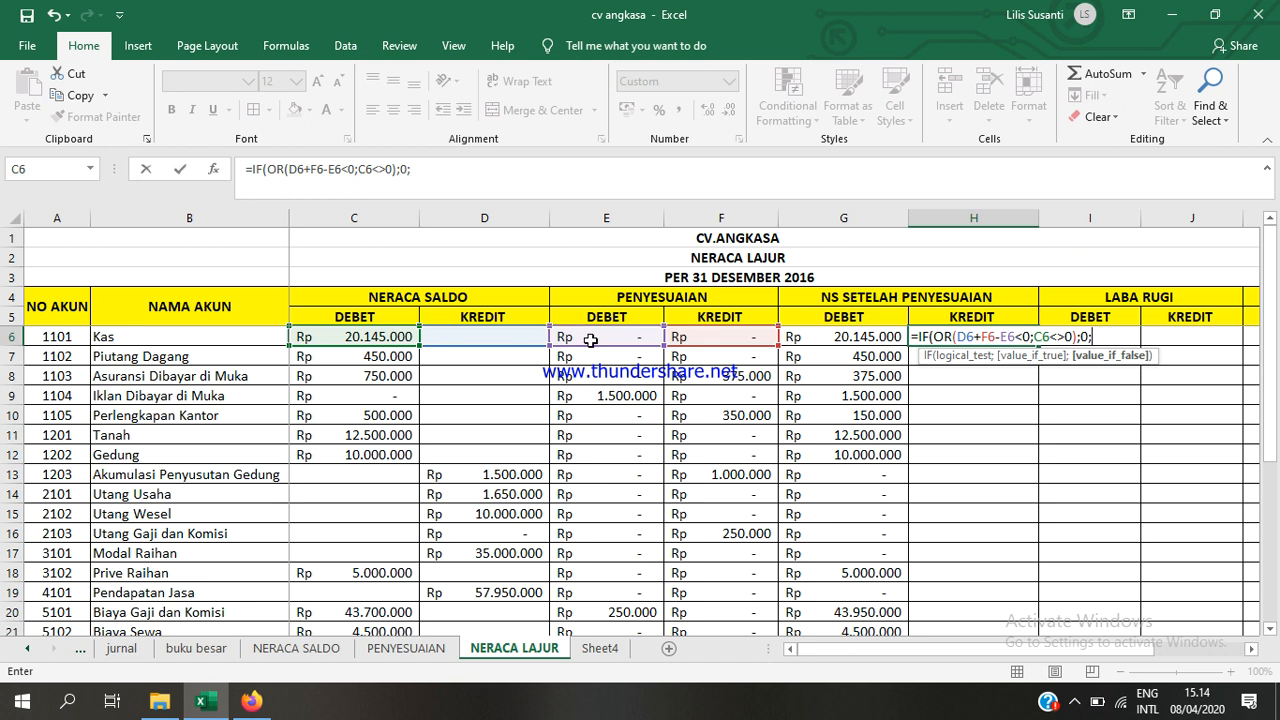
- Finish H6's formula with D6+F6-E6 as the value if false and enter it
click(465, 337)
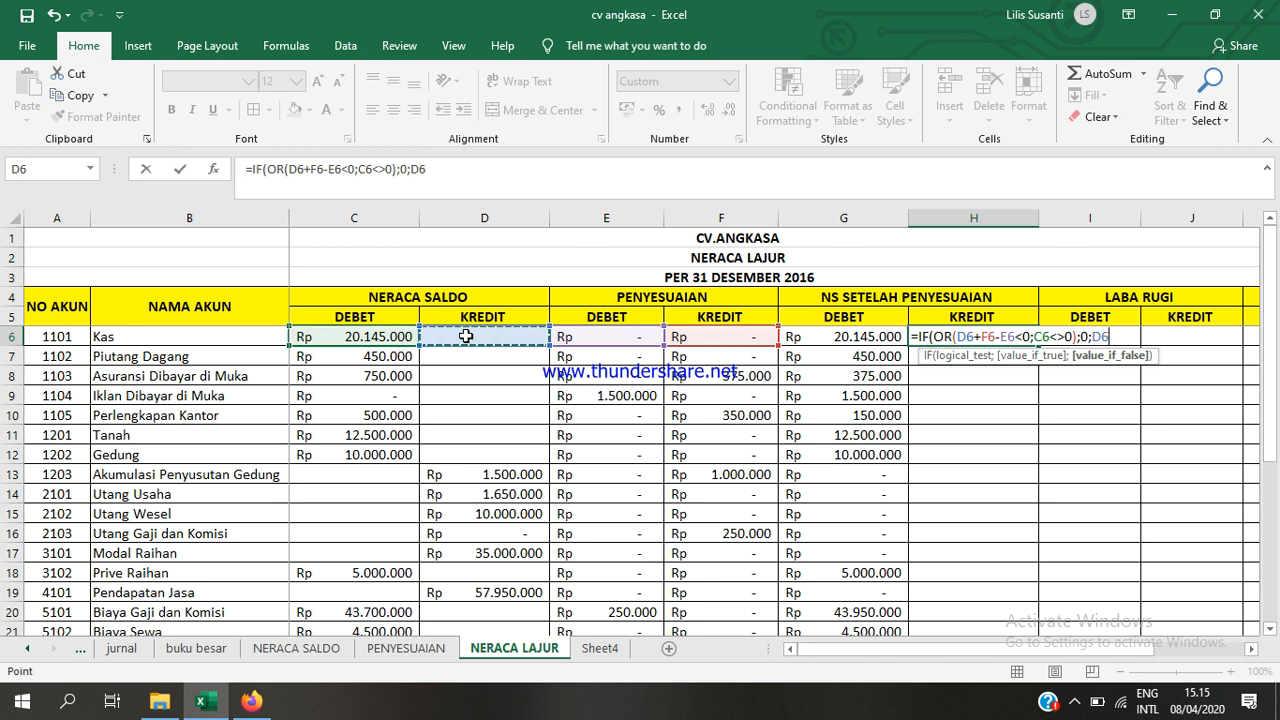
text(+)
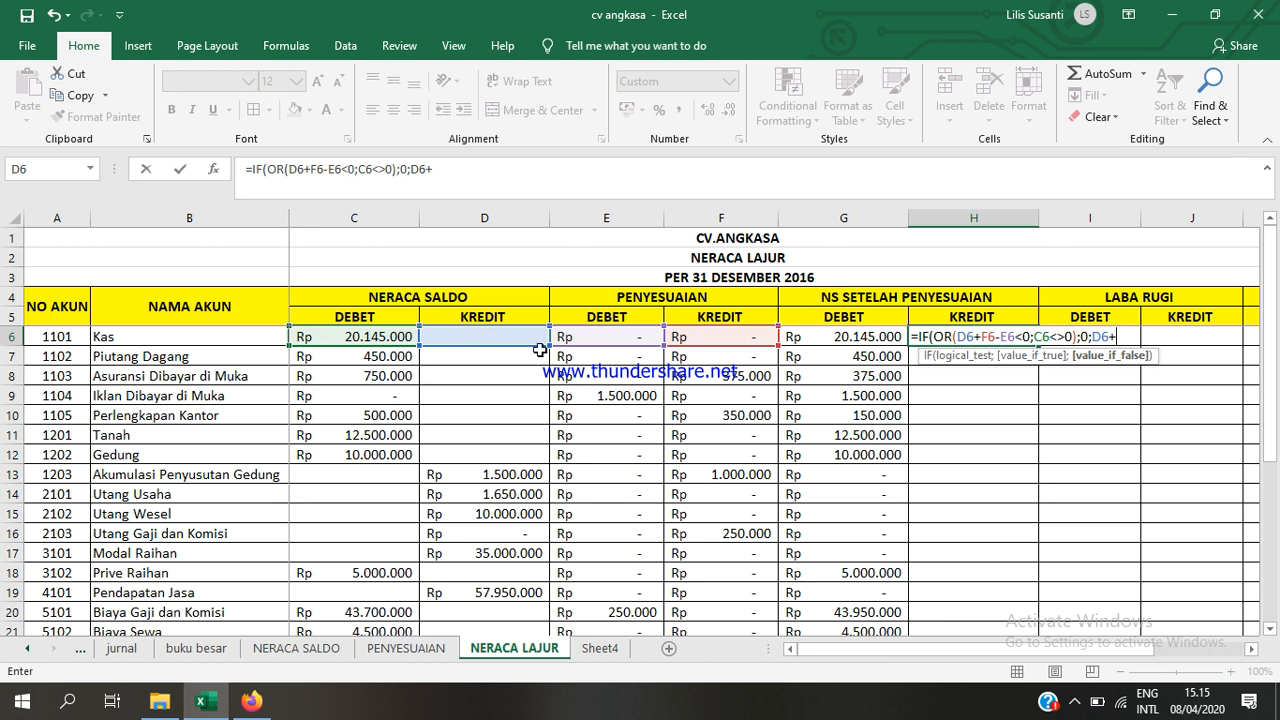
click(683, 336)
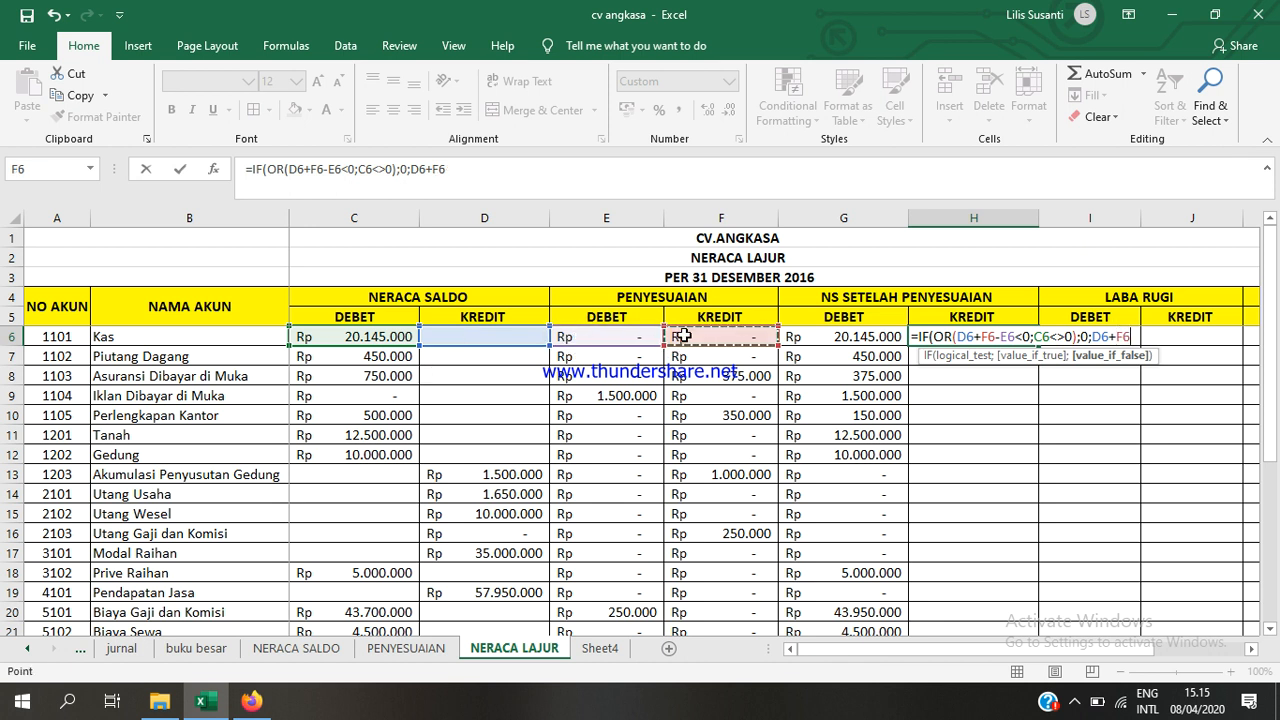
text(-)
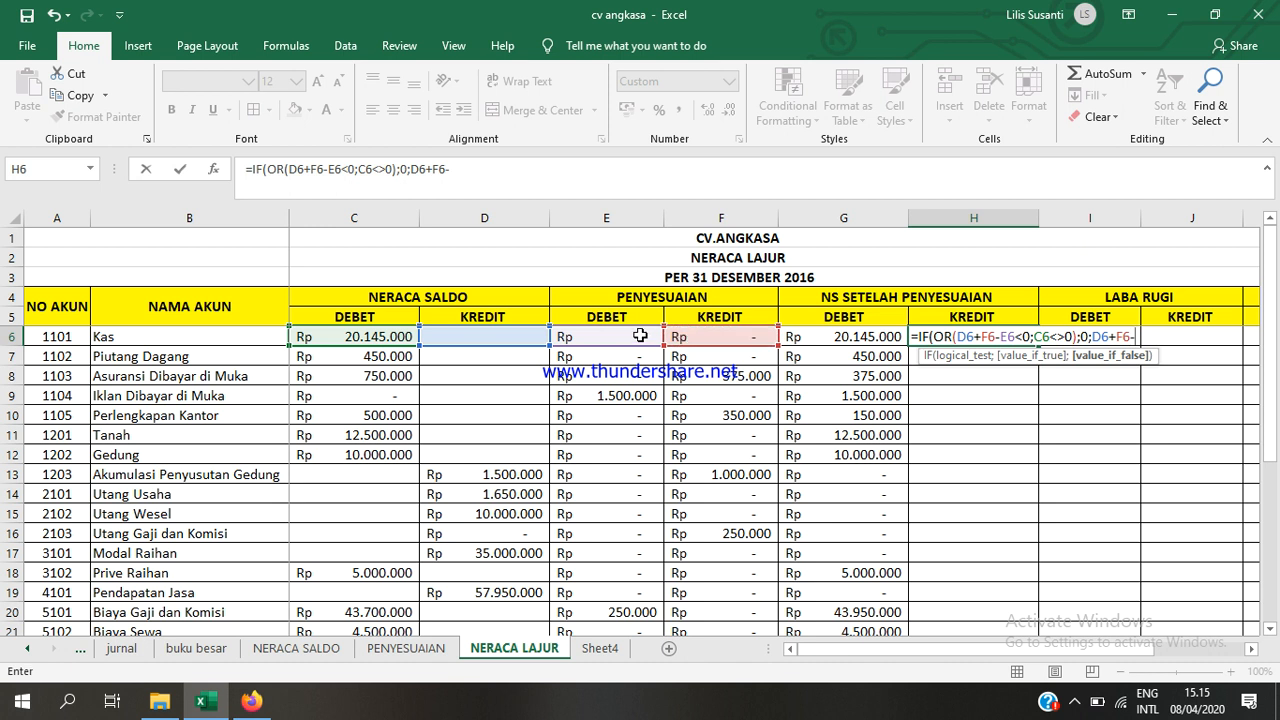
click(638, 336)
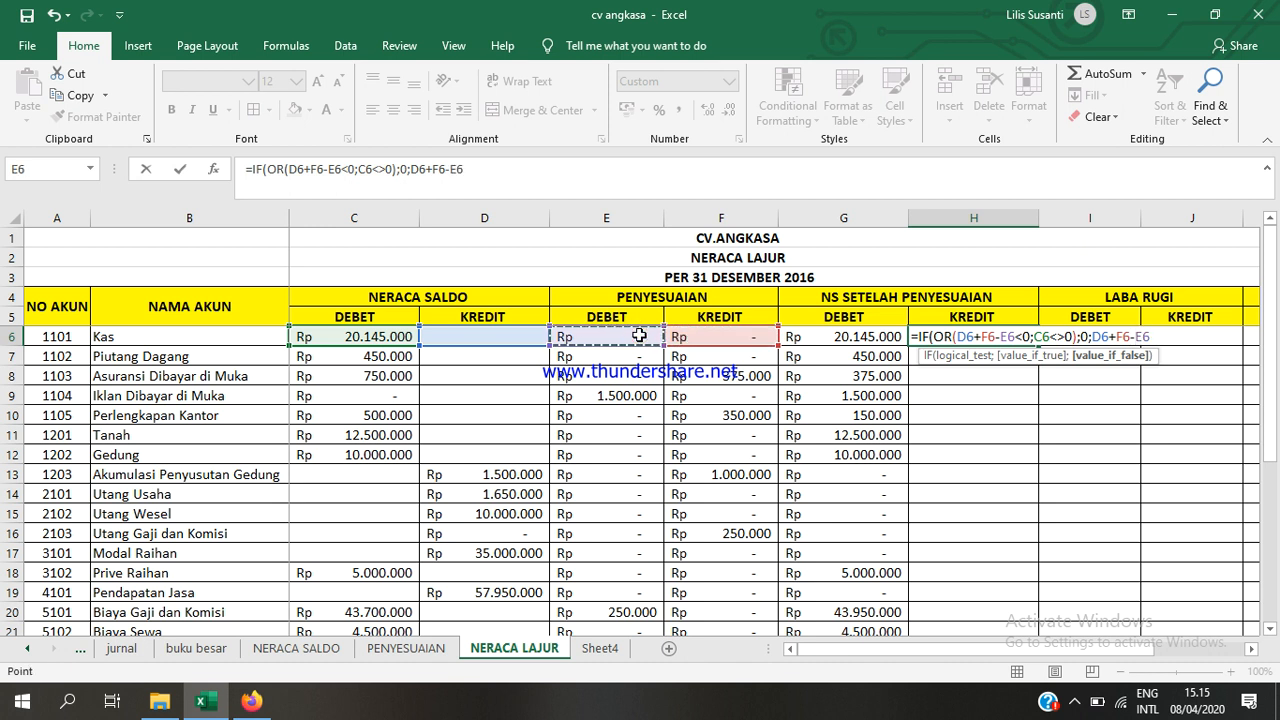
text())
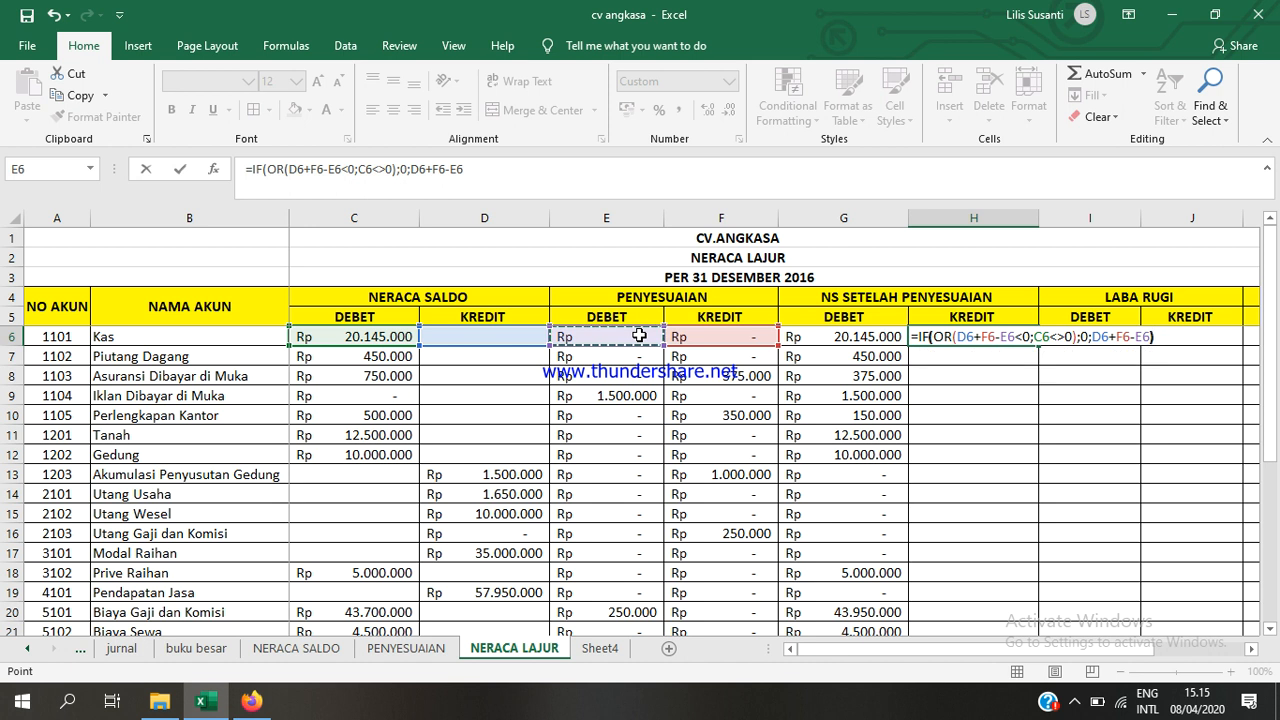
key(Return)
- Fill the adjusted credit formula from H6 down to the Biaya Asuransi row, H27, and check the JUMLAH totals of the adjusted columns
click(990, 336)
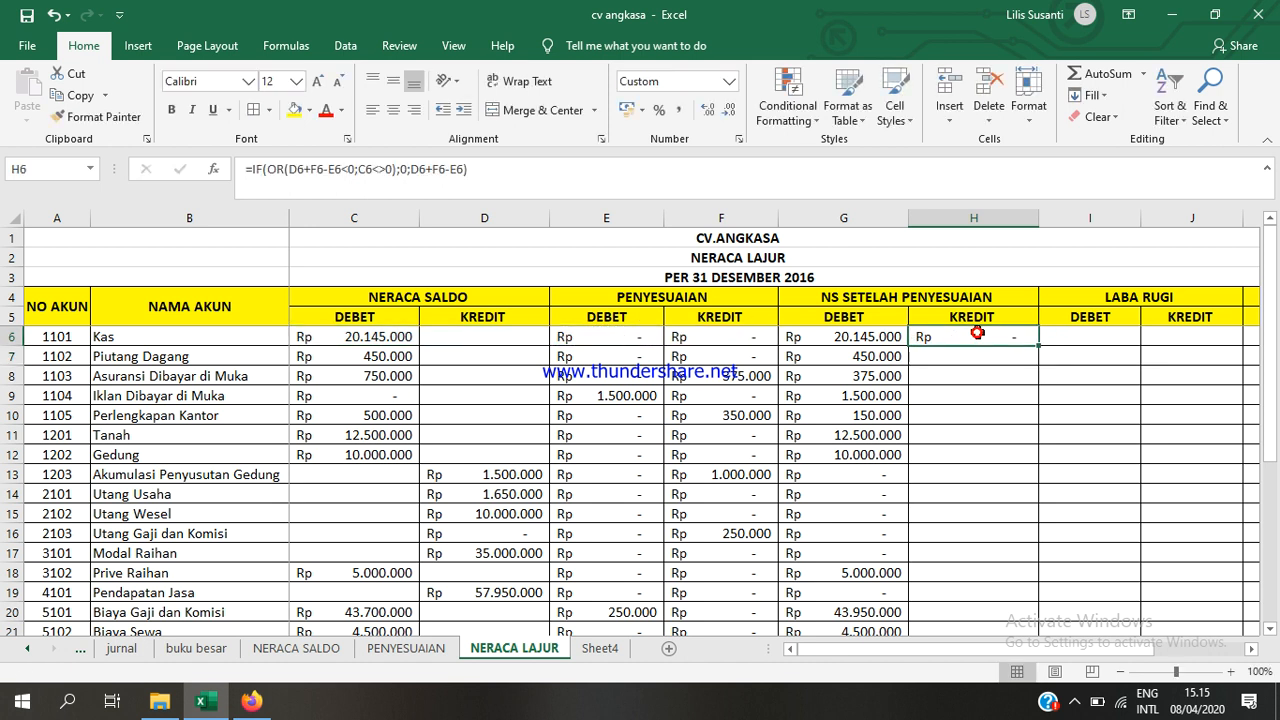
drag(1040, 347, 948, 574)
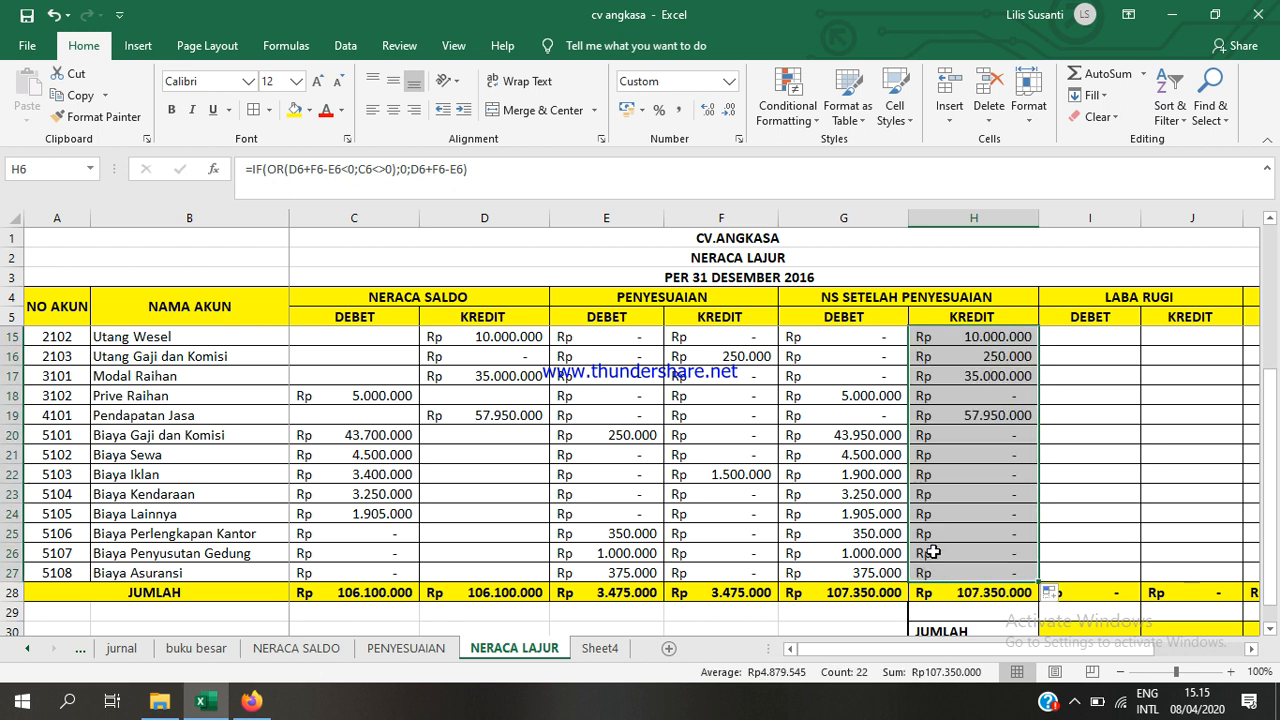
click(938, 476)
click(748, 586)
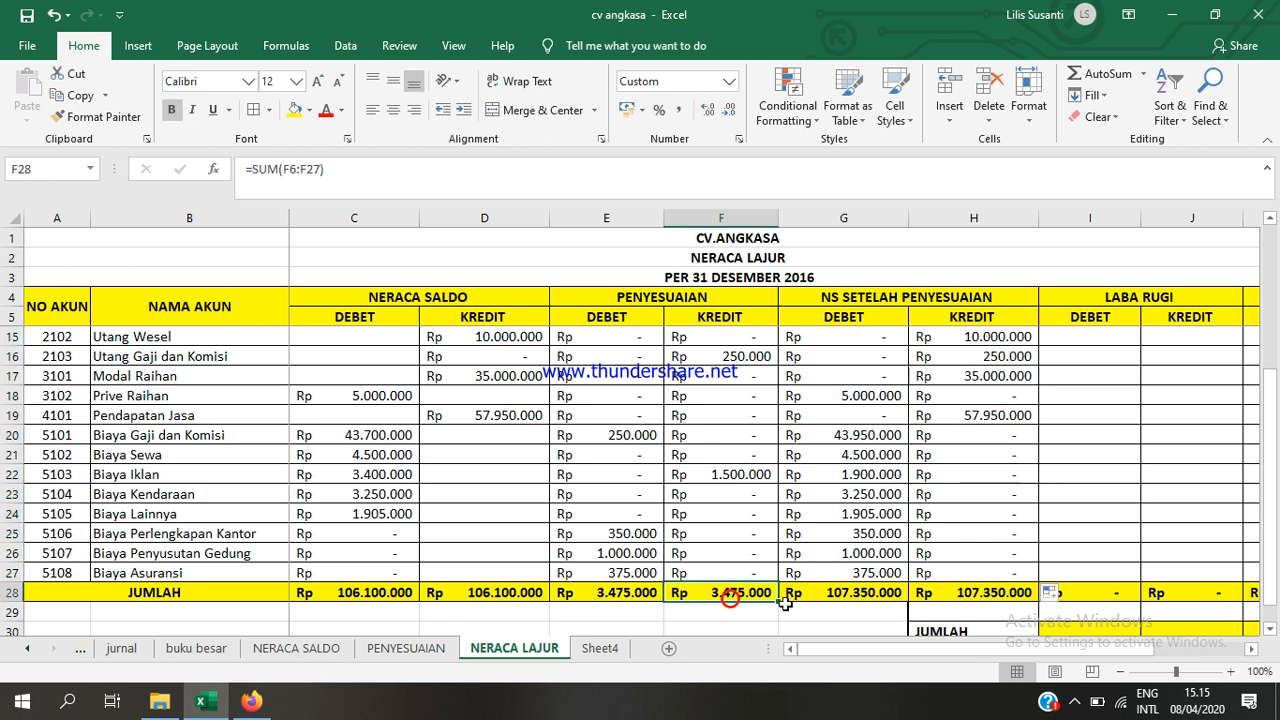
click(862, 586)
click(975, 586)
scroll(993, 440, up, 3)
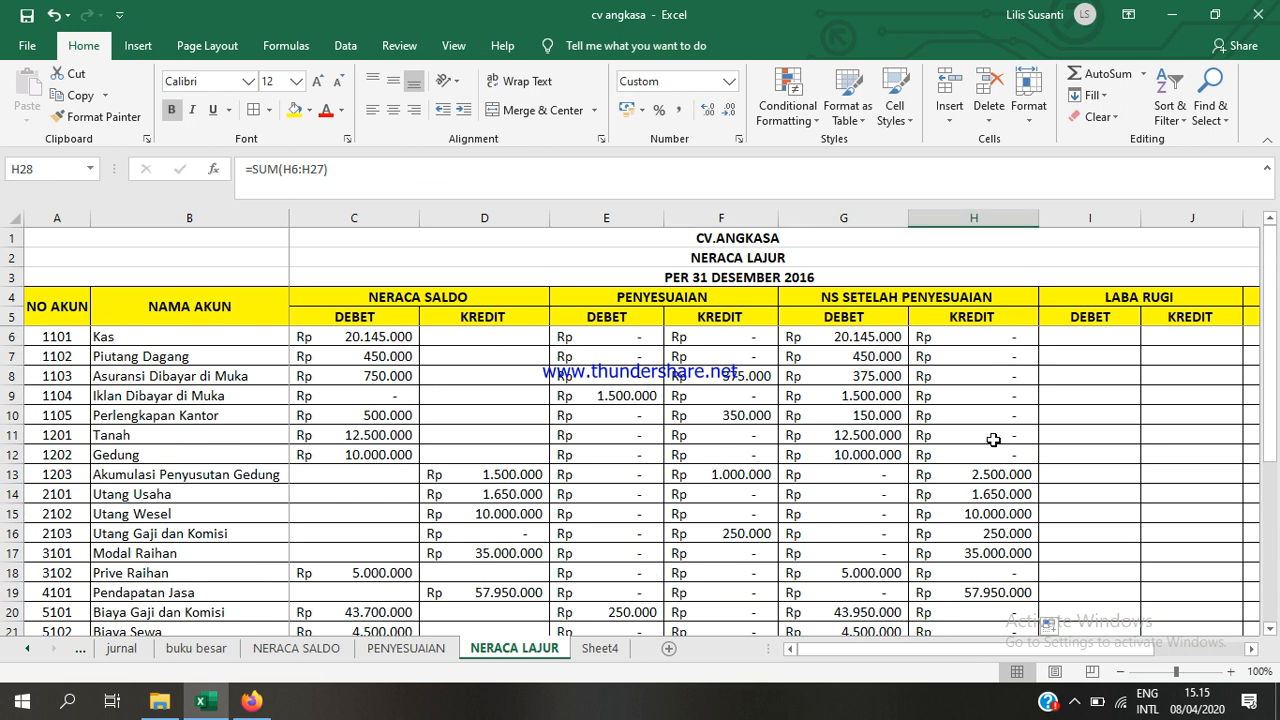
- Begin the LABA RUGI debit formula for Kas in I6 with =IF(A6>=4000; testing the account number
click(1075, 336)
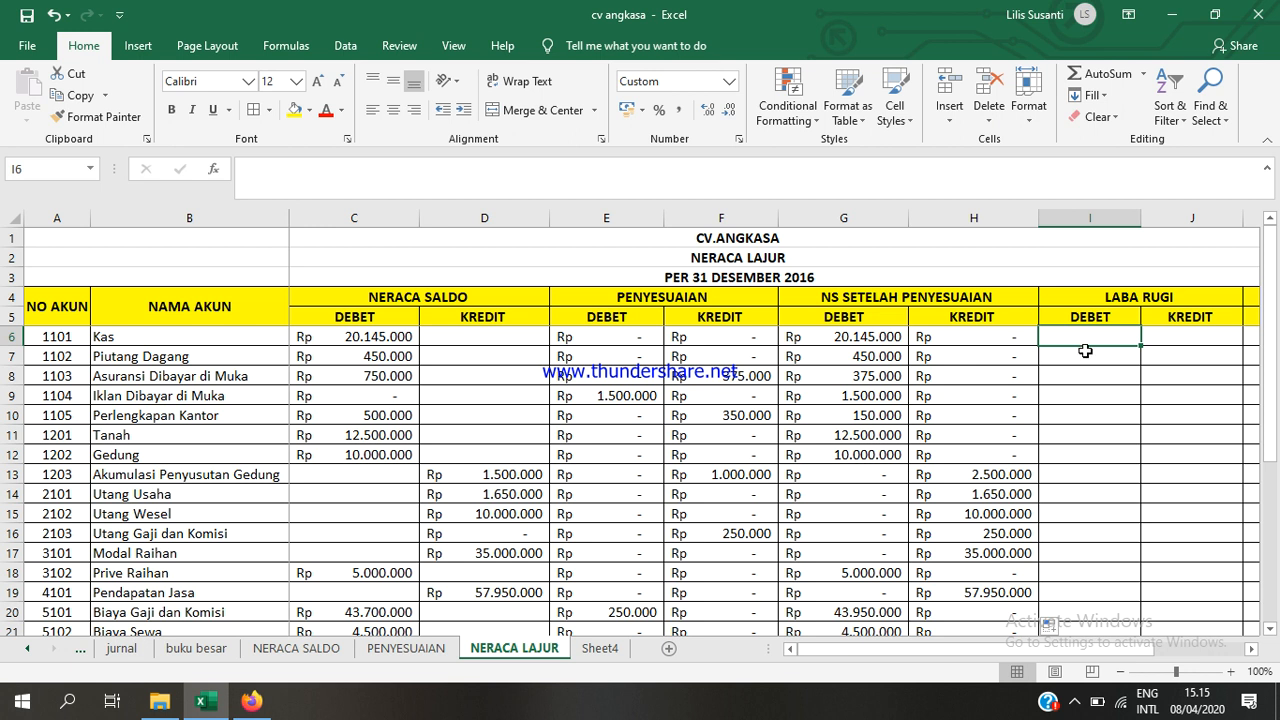
click(112, 594)
click(44, 597)
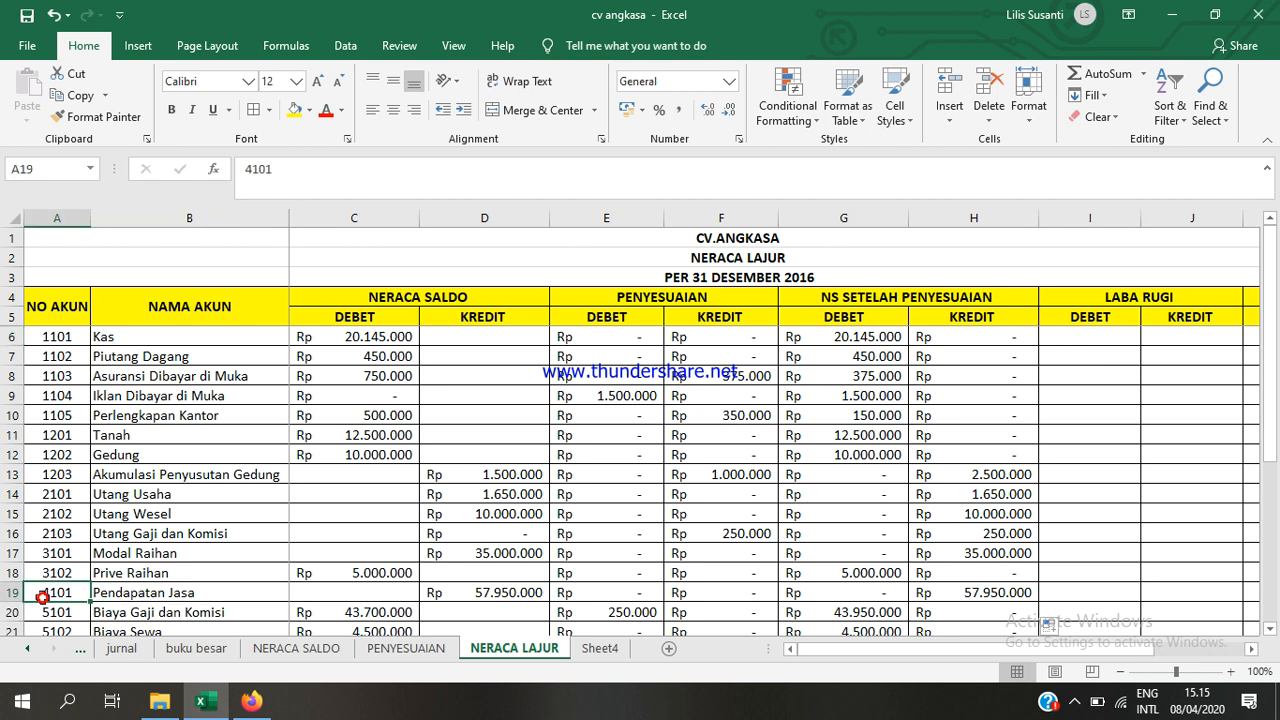
click(1082, 337)
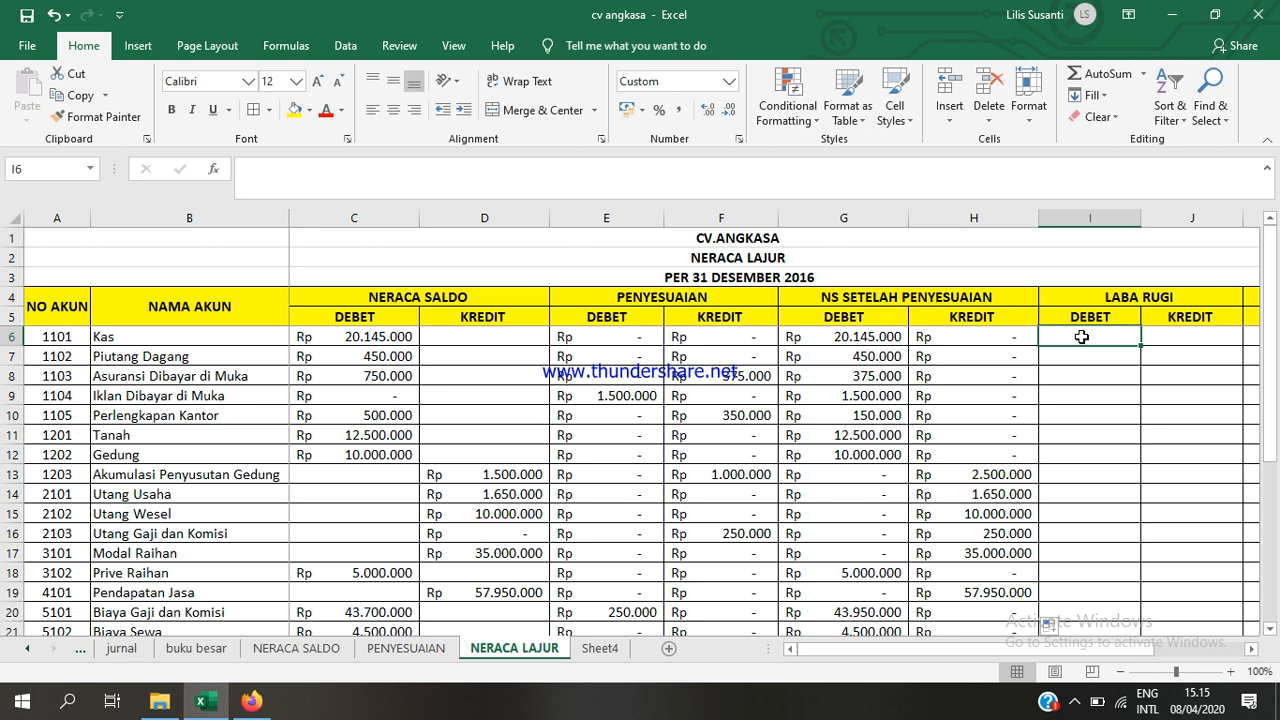
text(=IF()
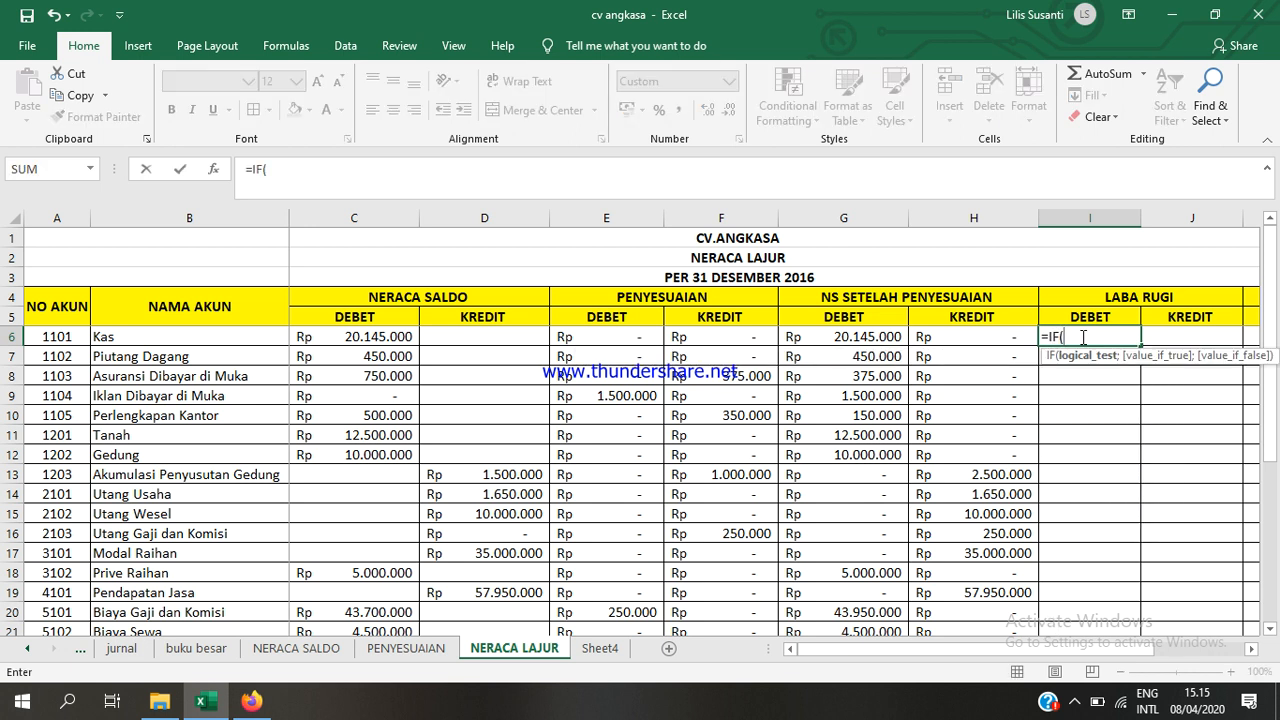
click(63, 338)
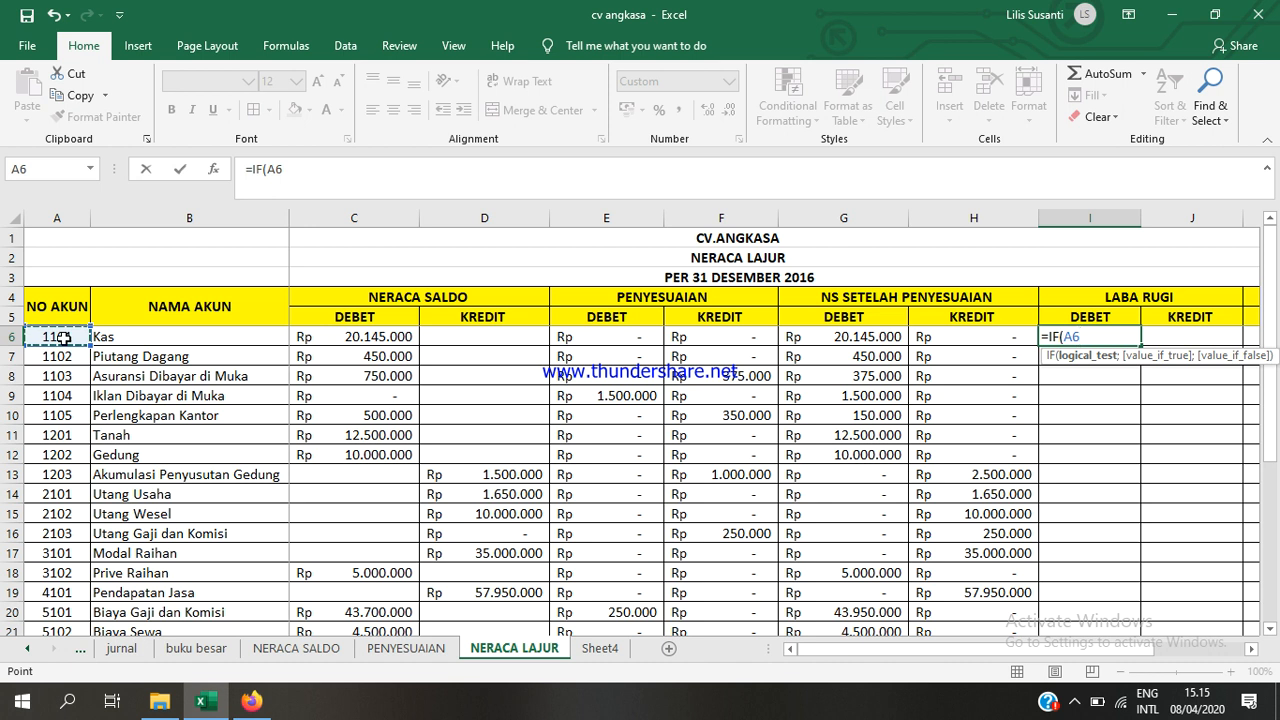
text(>=4)
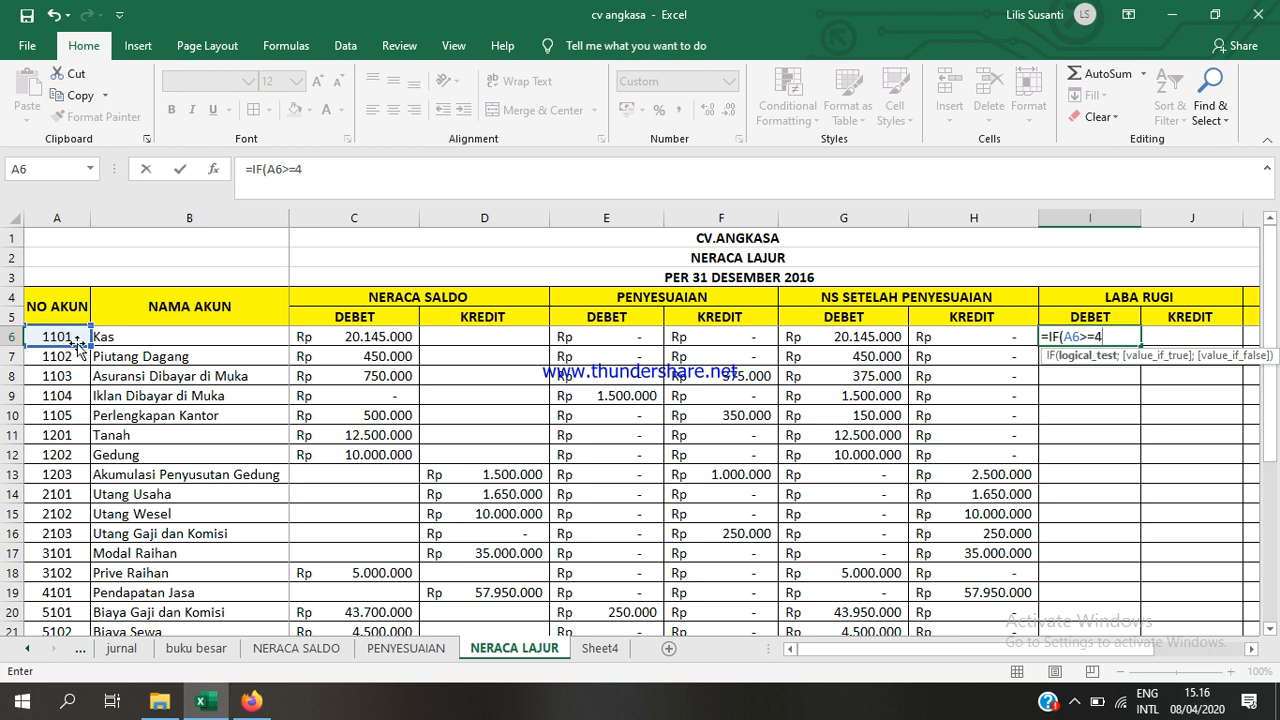
text(000)
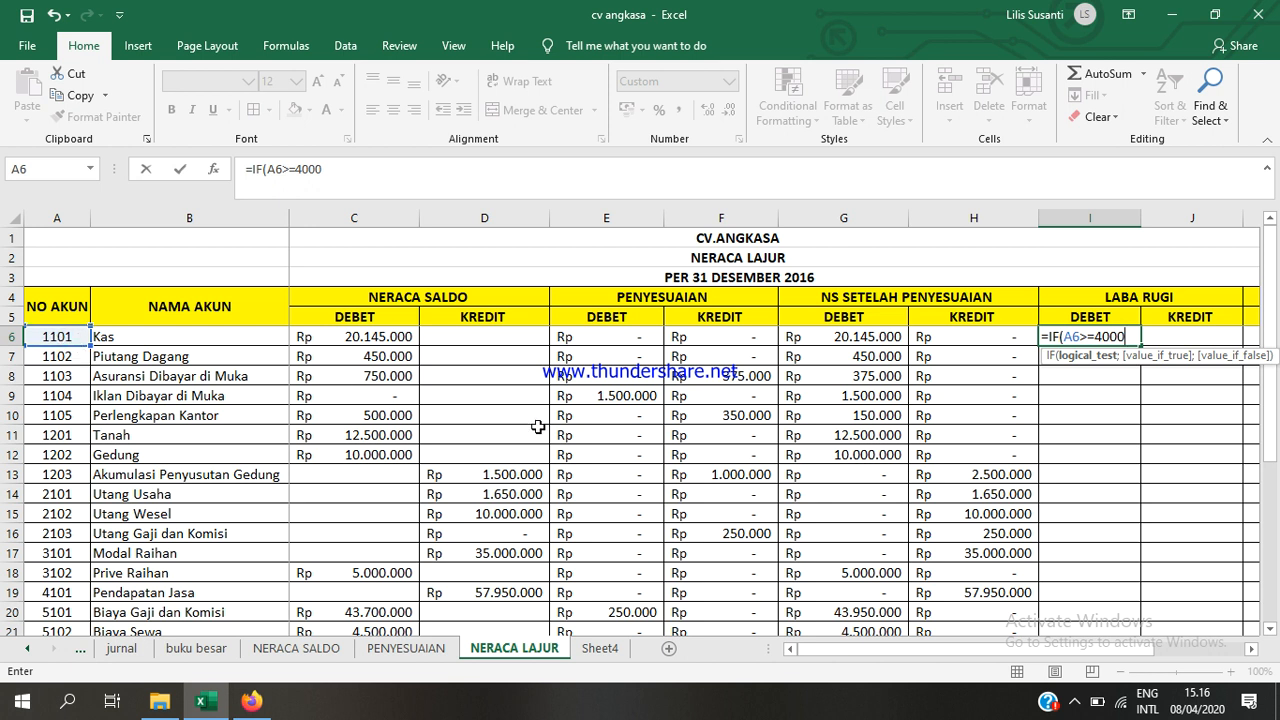
text(;)
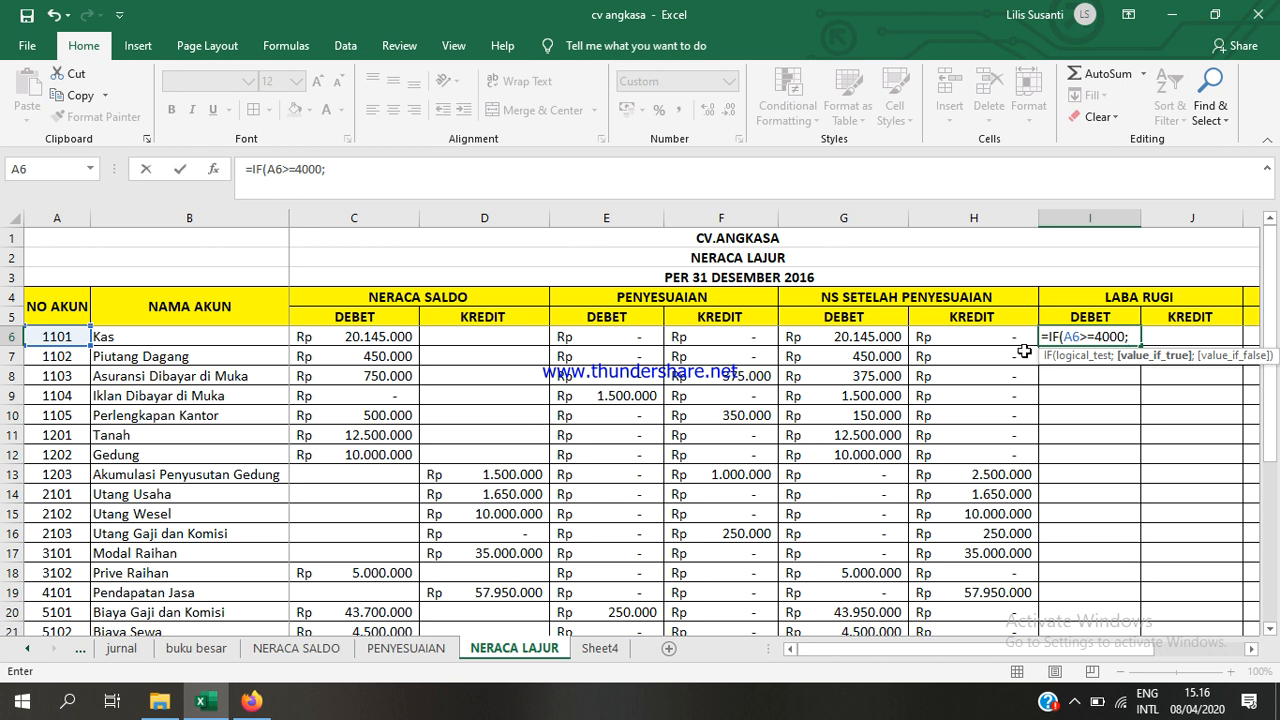
- Finish I6's formula with G6 as the value if true and 0 as the value if false, and enter it
click(886, 338)
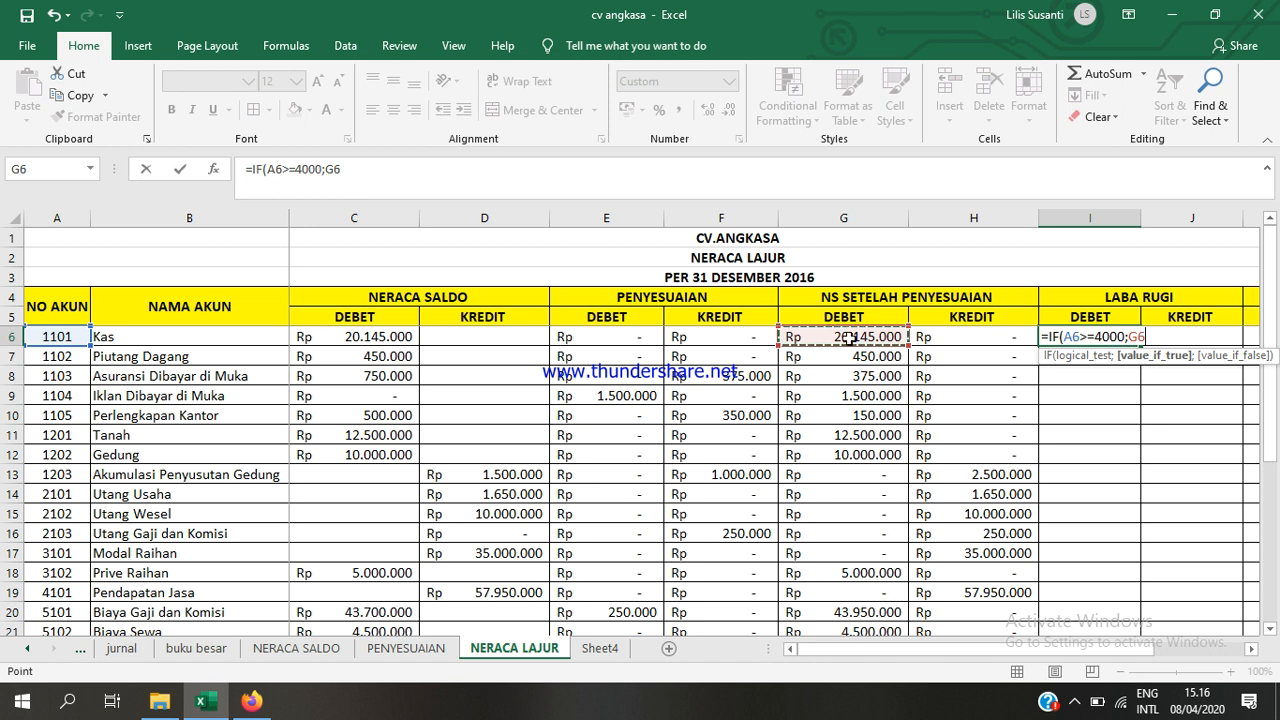
text(;)
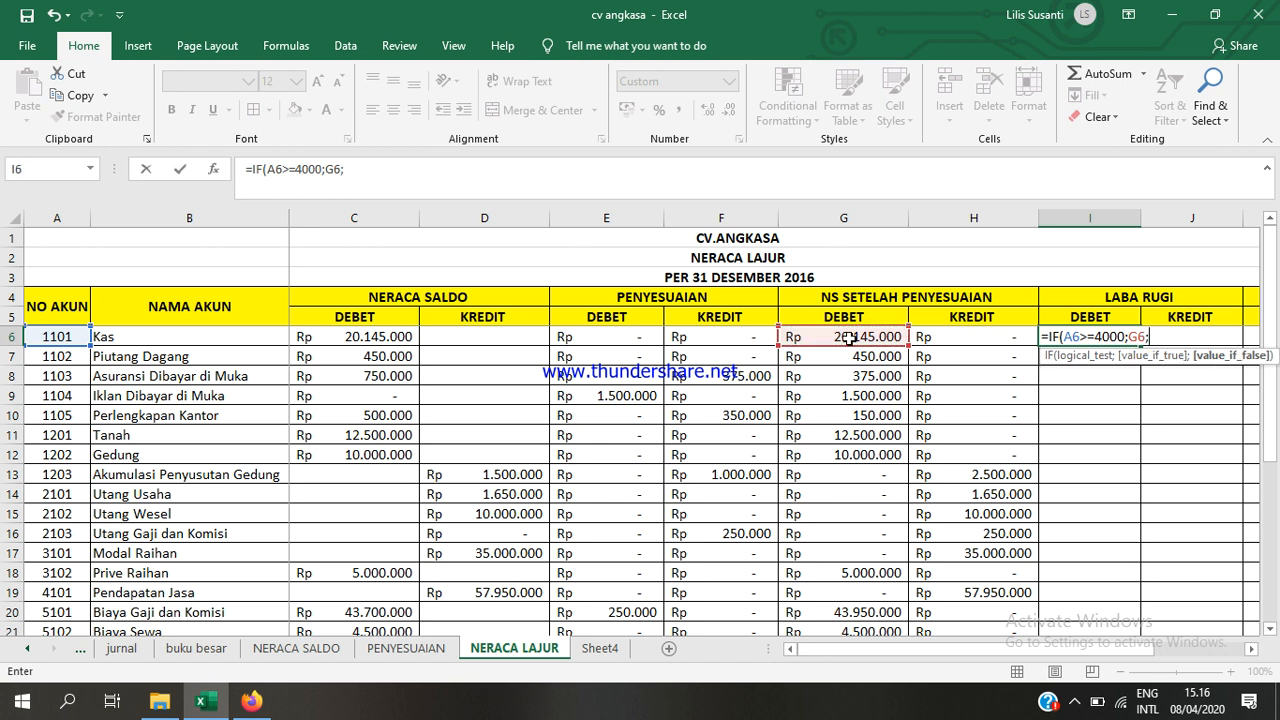
text(0)
key(Return)
- Fill the LABA RUGI debit formula from I6 down to the Biaya Asuransi row, I27
click(1124, 340)
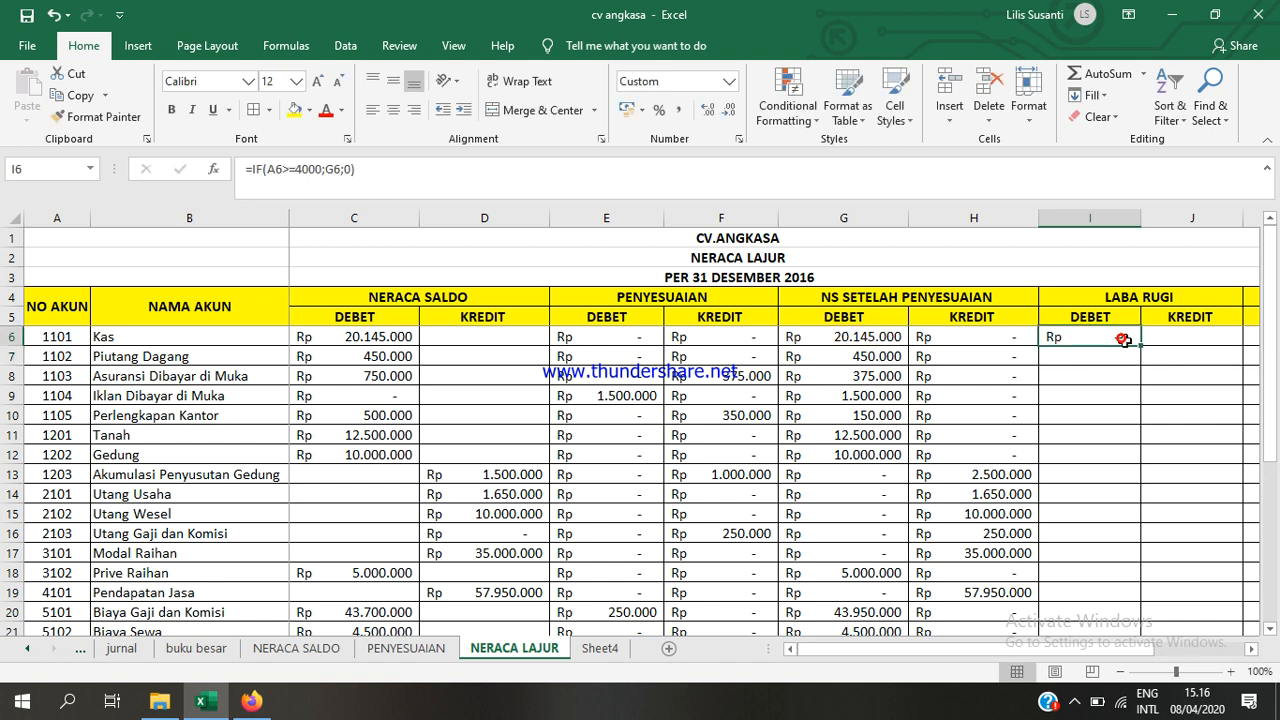
drag(1141, 347, 1080, 575)
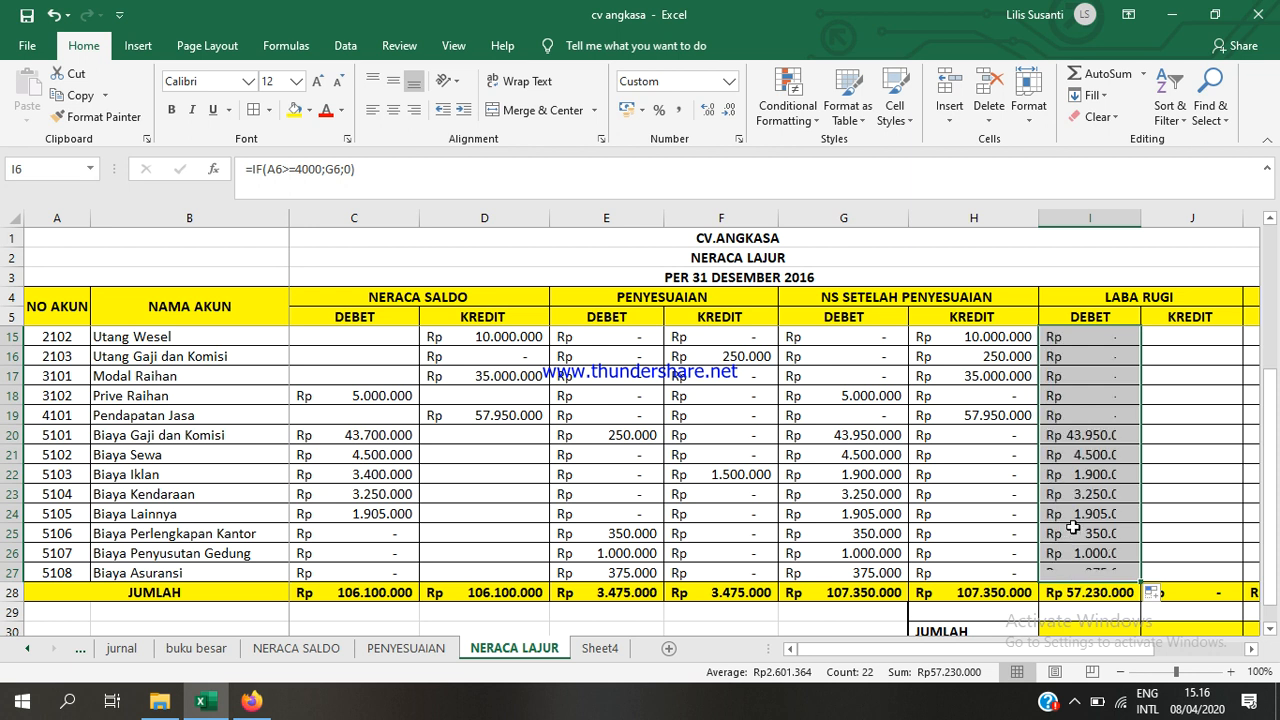
scroll(1081, 498, up, 3)
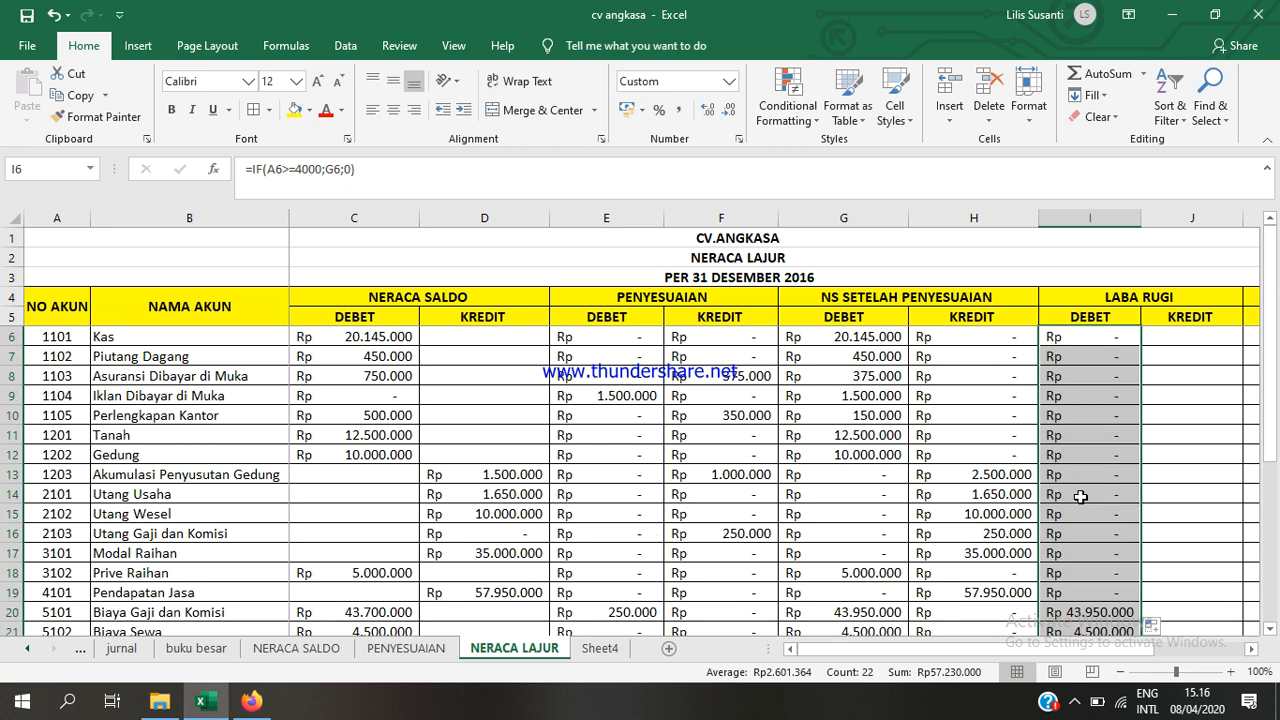
- Enter =IF(A6>=4000;H6;0) as the LABA RUGI credit formula for Kas in J6
click(1171, 336)
text(=)
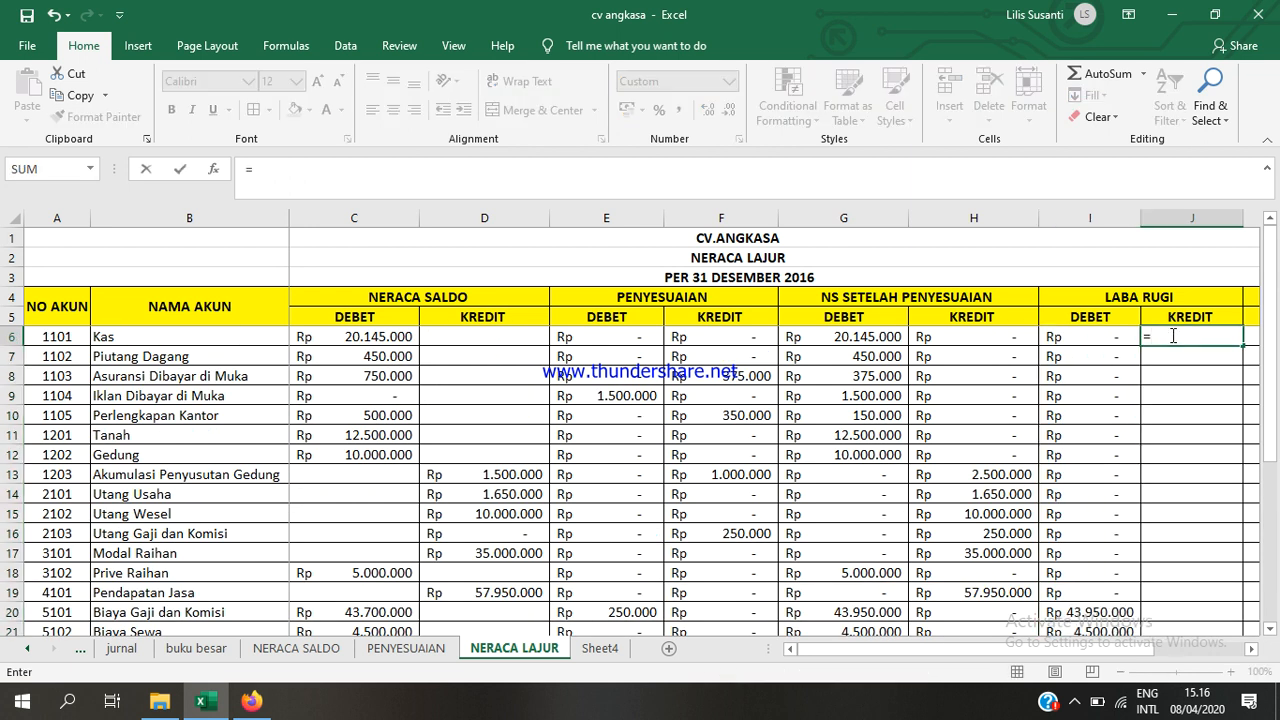
text(IF()
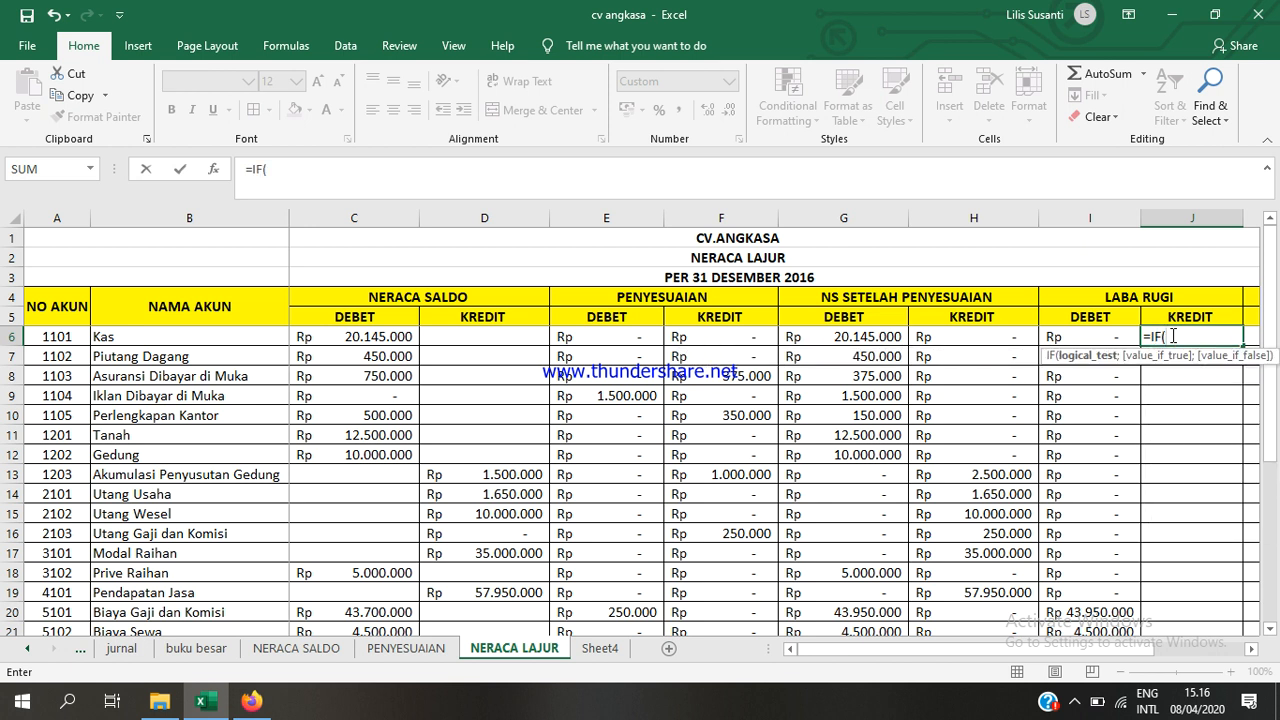
click(52, 337)
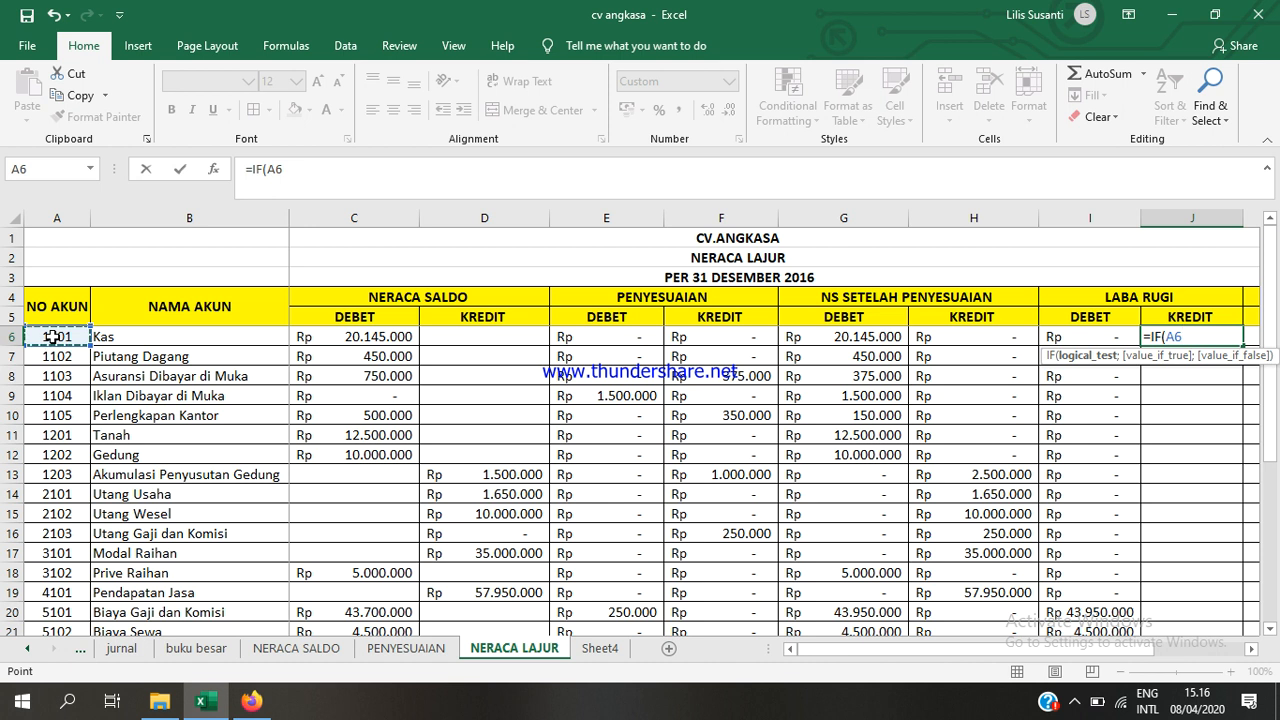
text(>=4000)
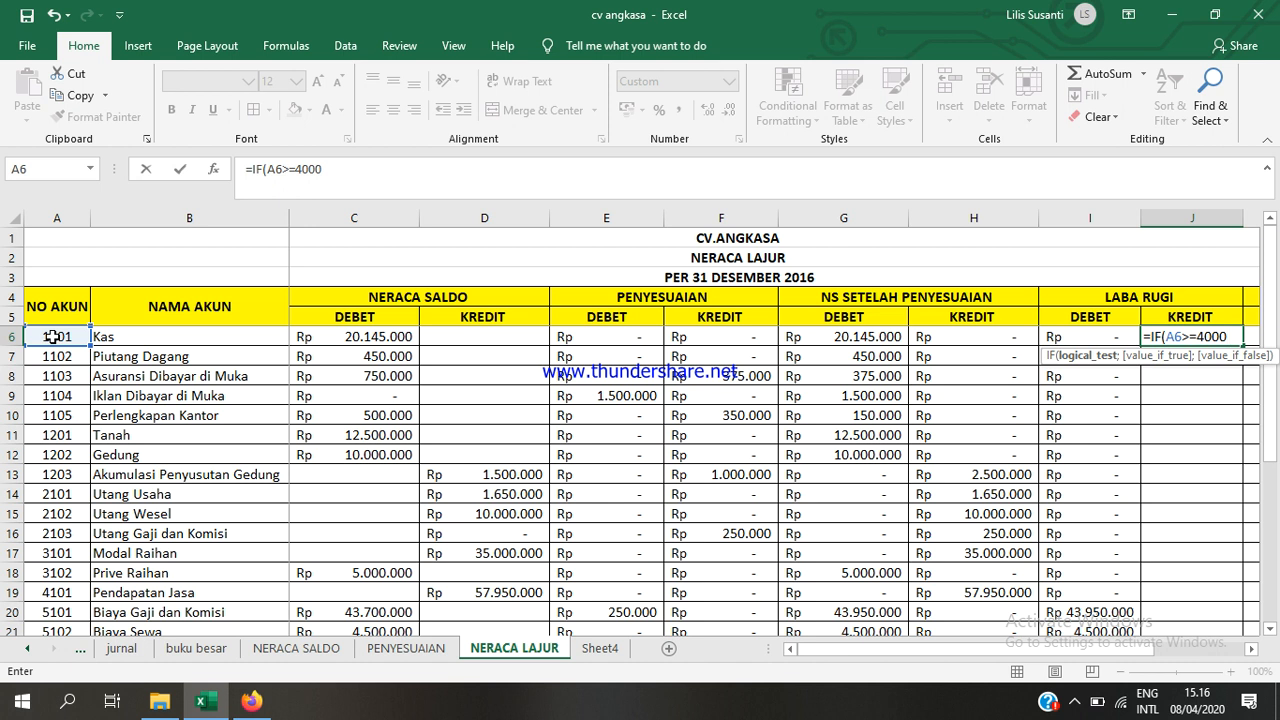
text(;)
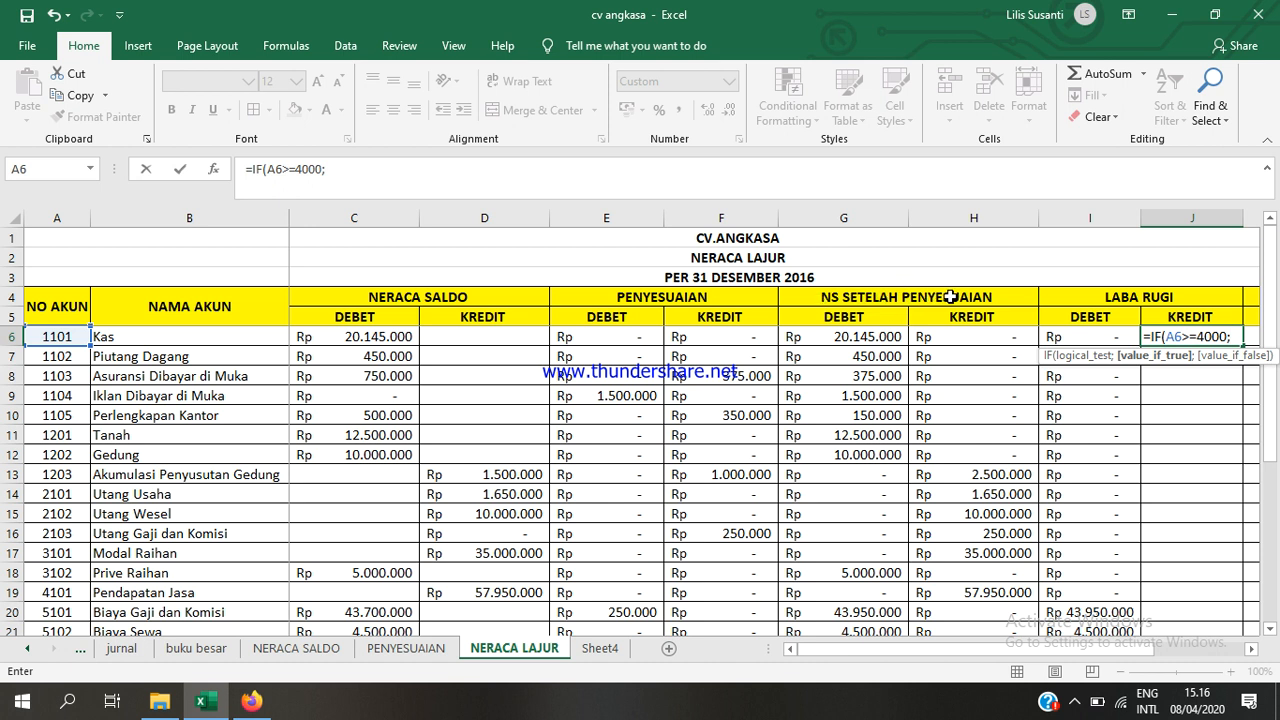
click(984, 336)
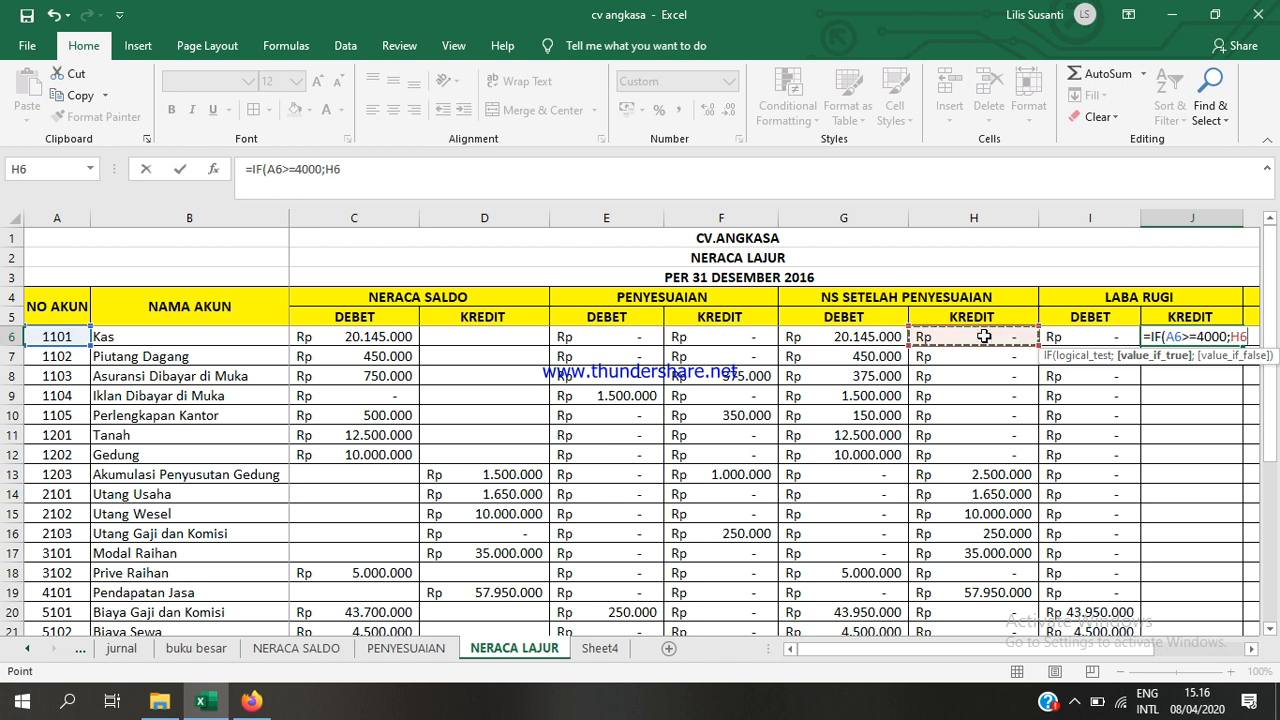
text(;)
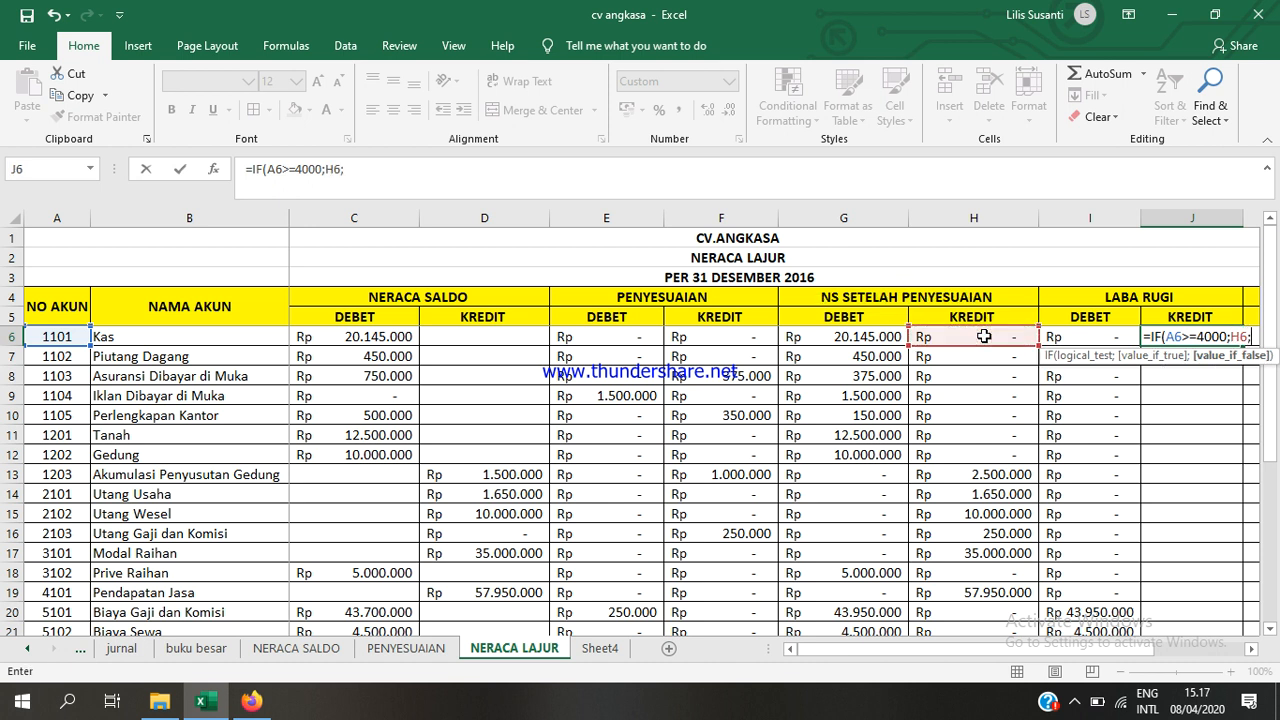
text(0)
key(Return)
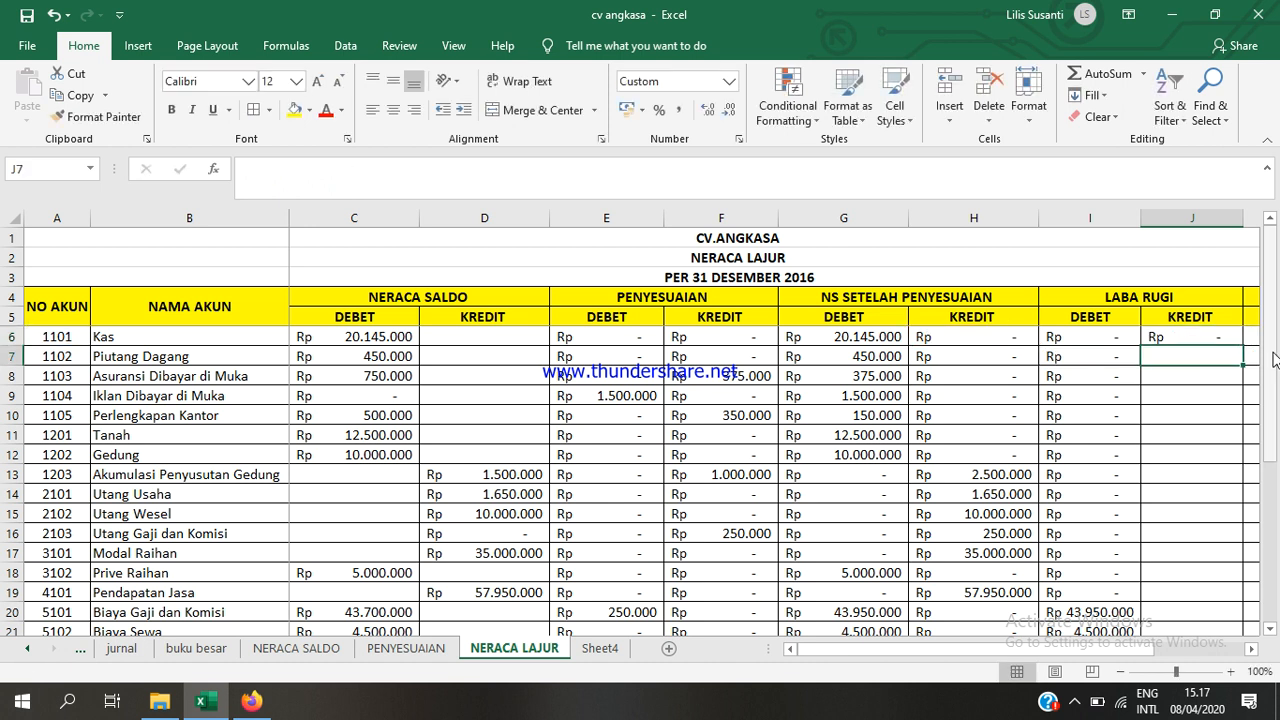
- Fill the LABA RUGI credit formula from J6 down to the Biaya Asuransi row, J27
click(1230, 336)
drag(1242, 346, 1162, 582)
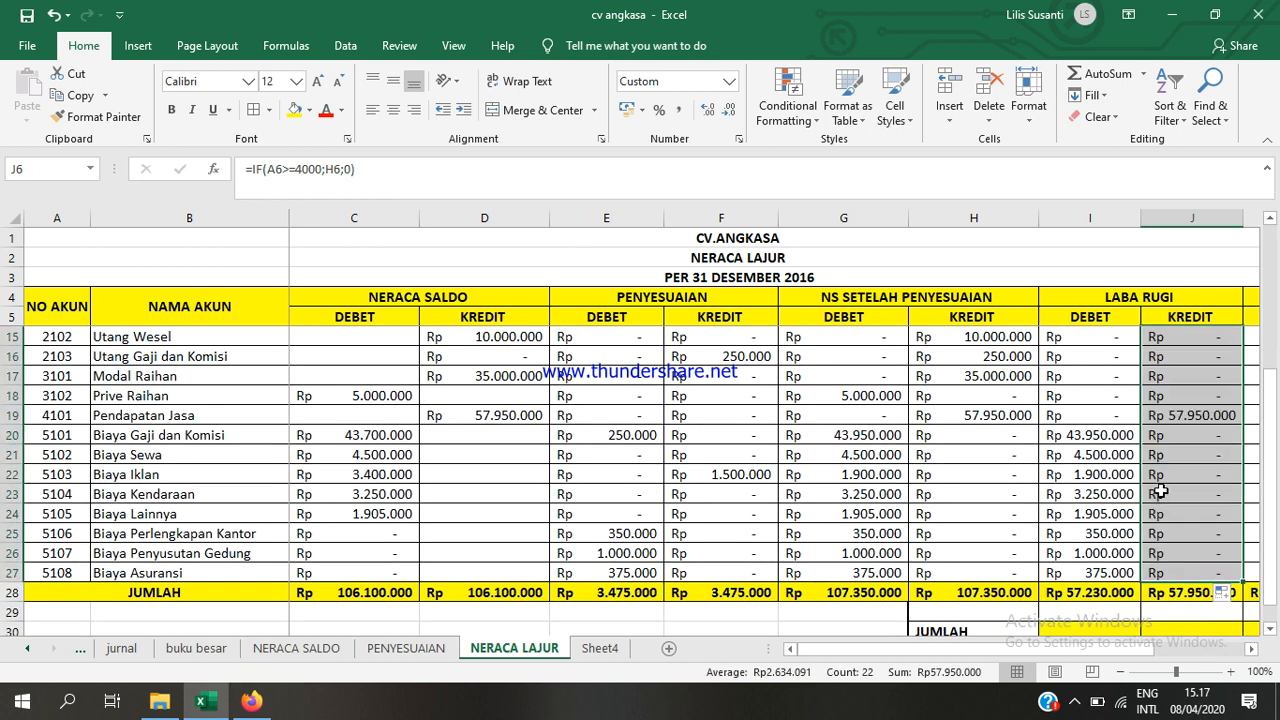
click(1162, 454)
scroll(1164, 426, up, 3)
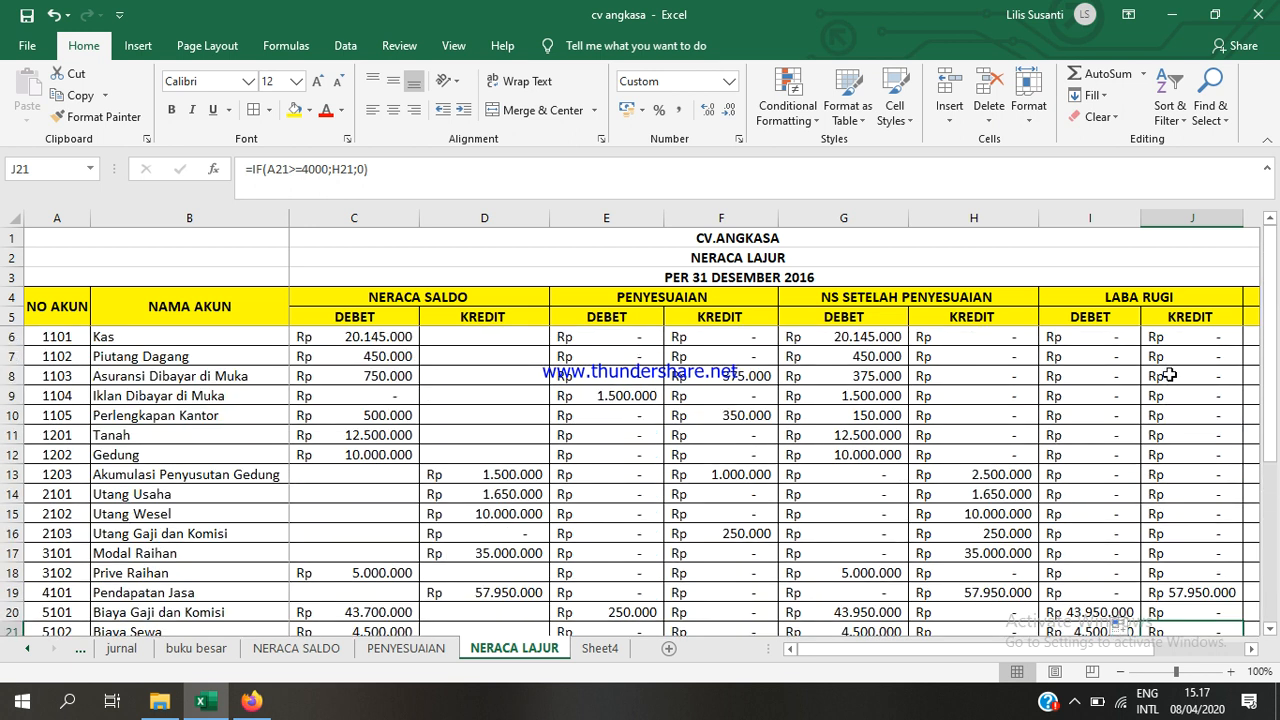
- Enter =IF(A6<4000;G6;0) as the NERACA debit formula for Kas in K6
click(1185, 336)
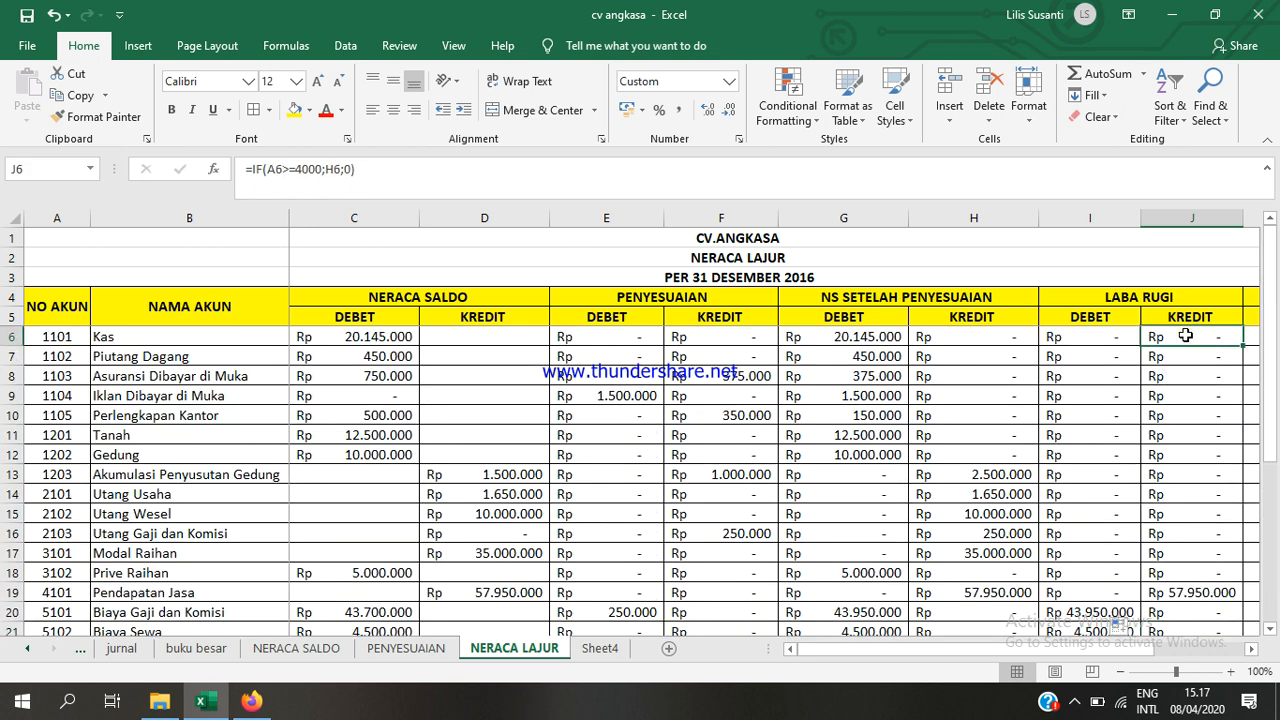
key(Right)
scroll(1185, 336, right, 2)
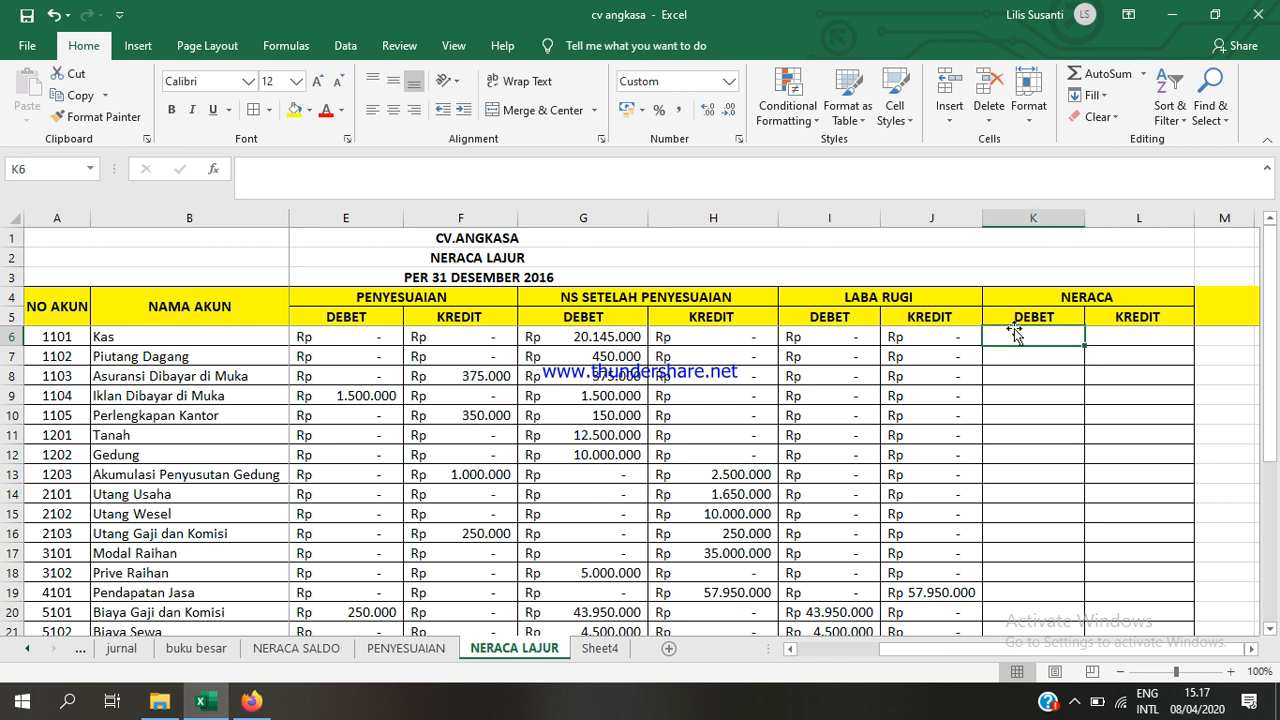
text(=)
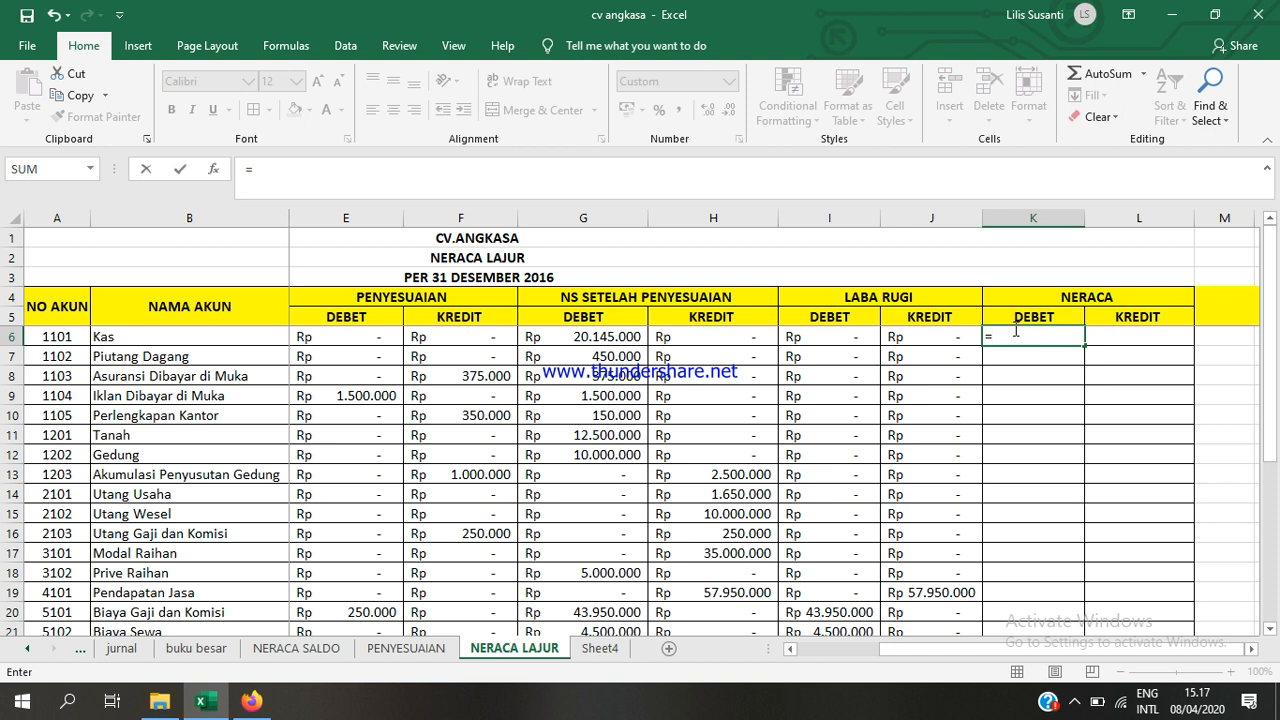
text(IF()
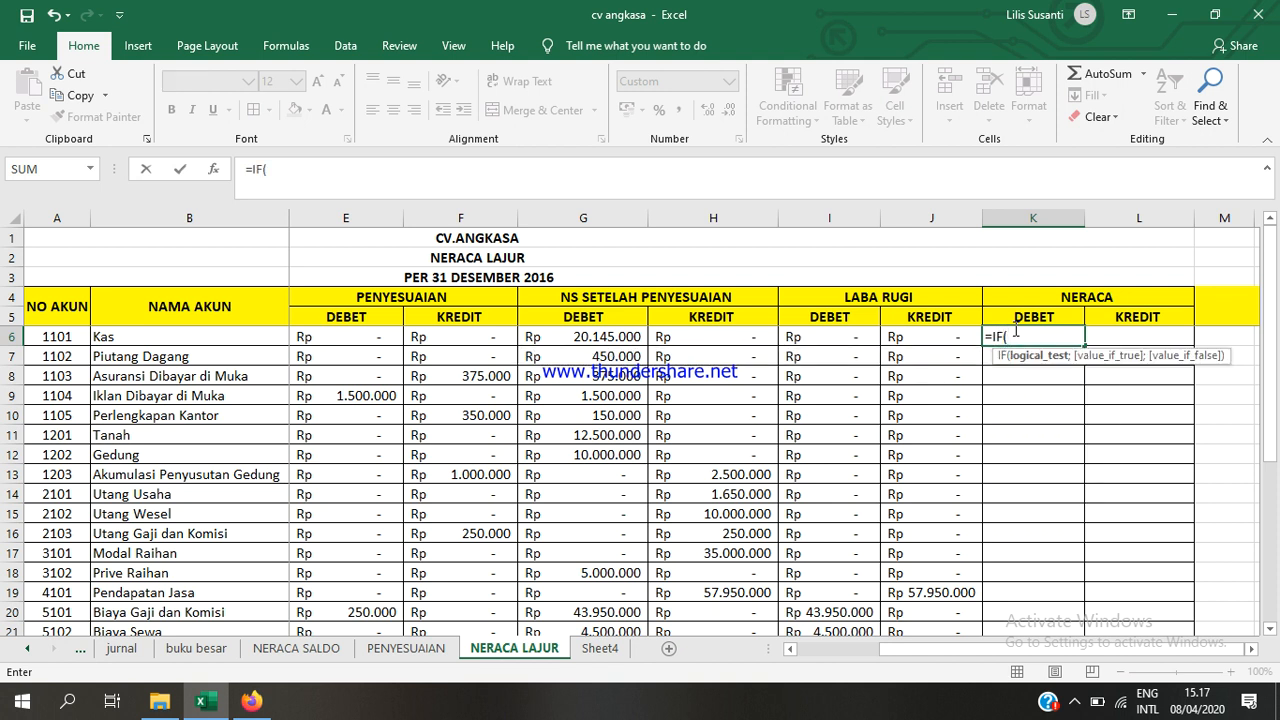
click(38, 336)
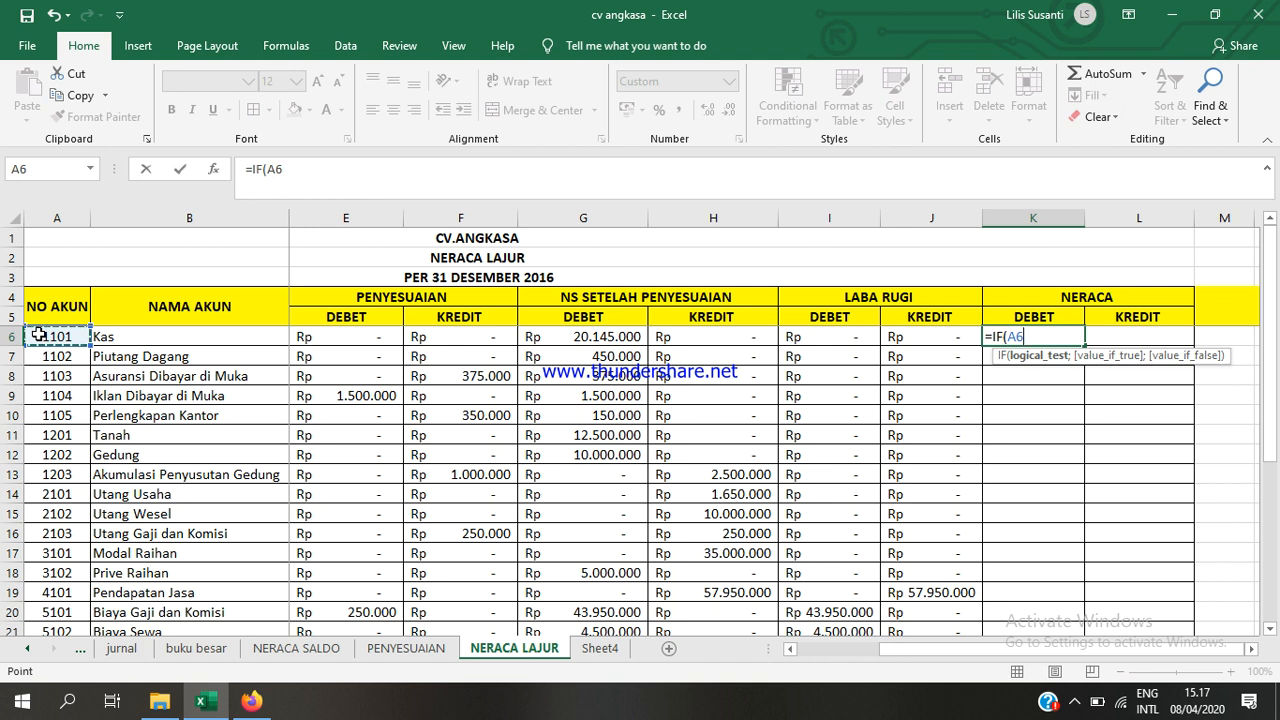
text(<4000)
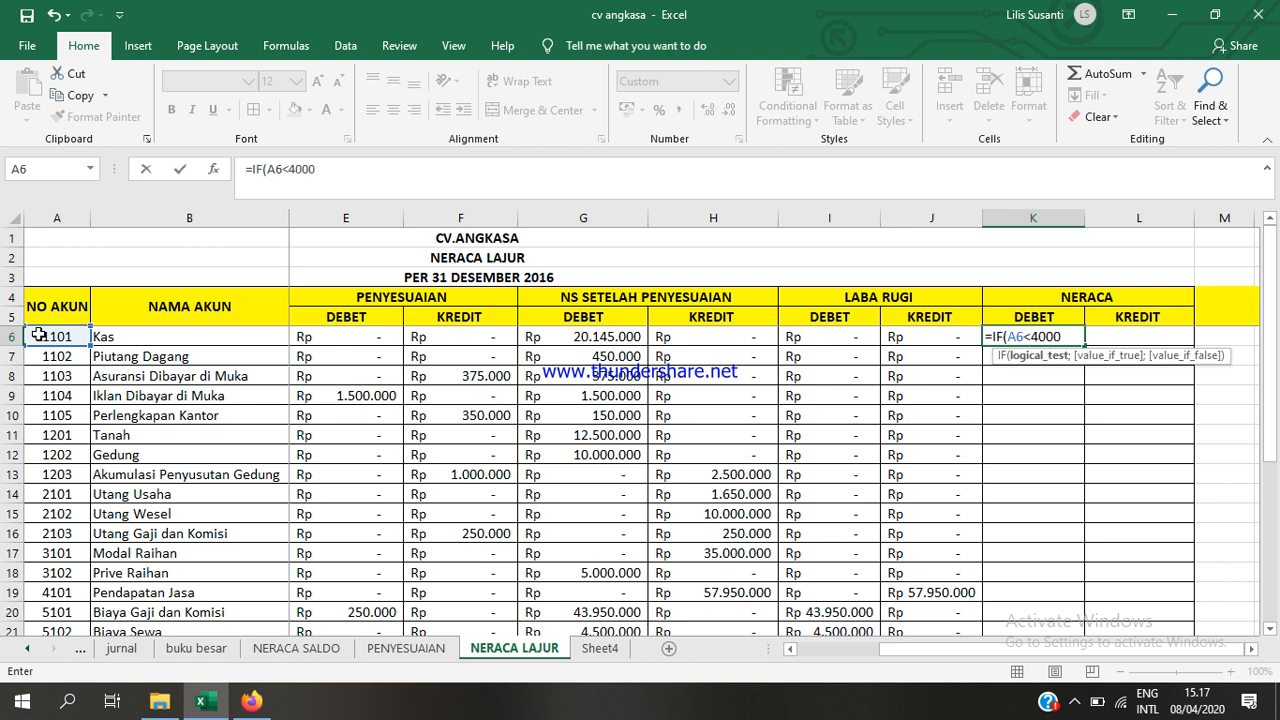
text(;)
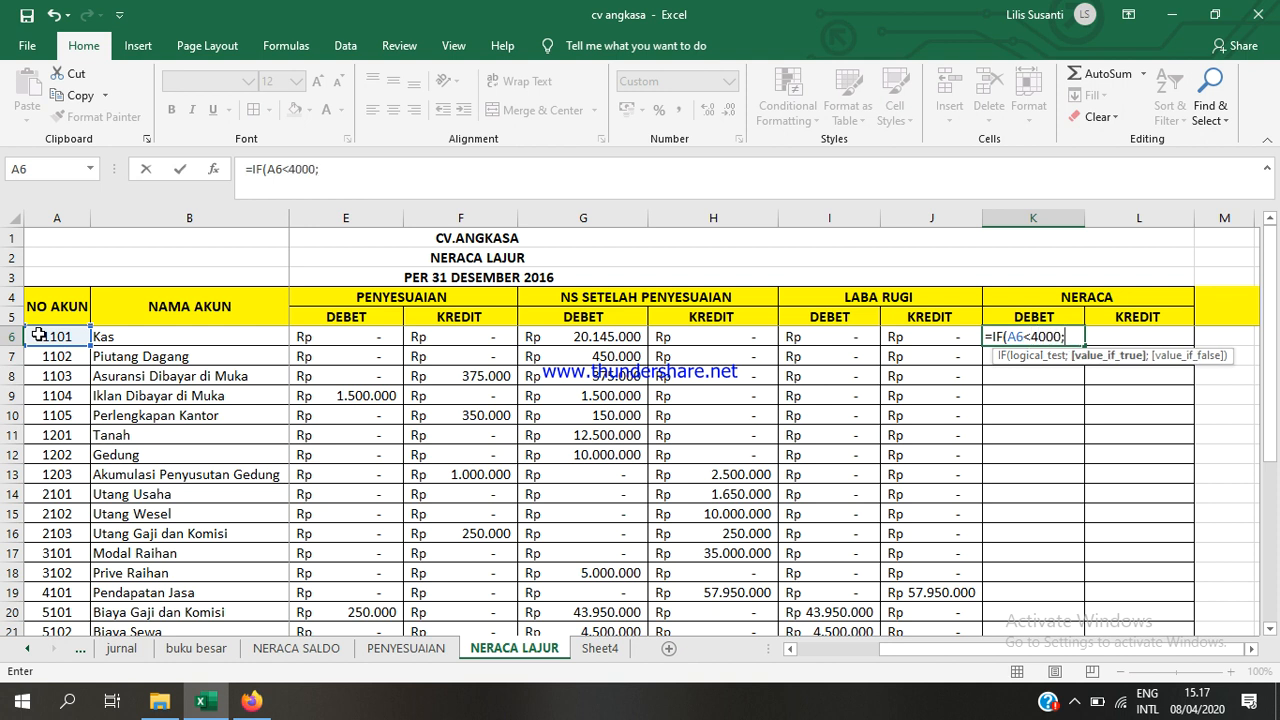
click(563, 336)
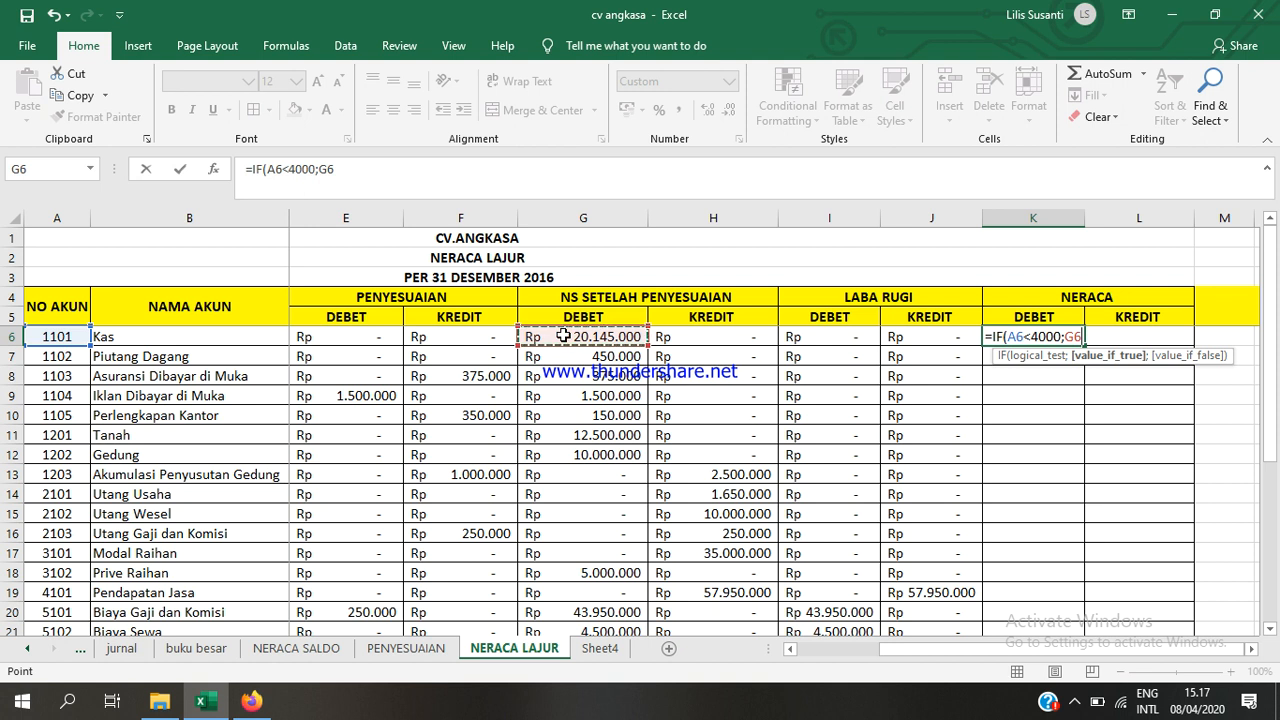
text(;)
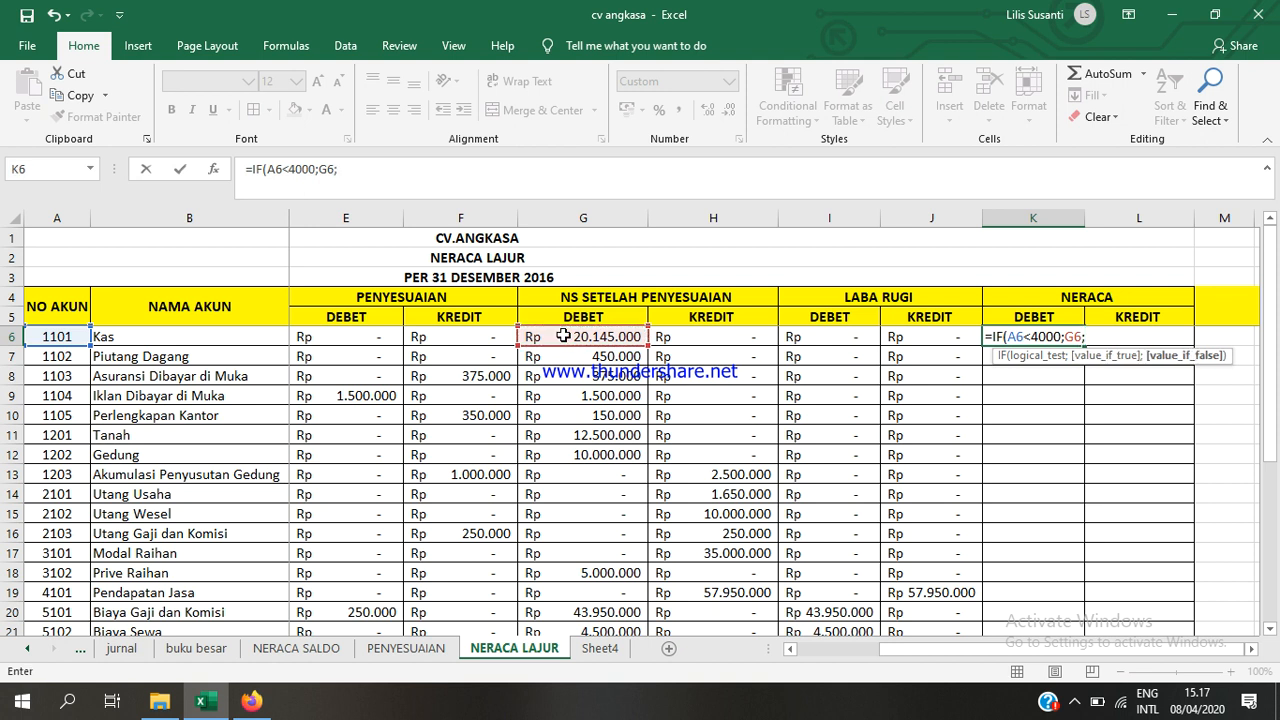
text(0))
key(Return)
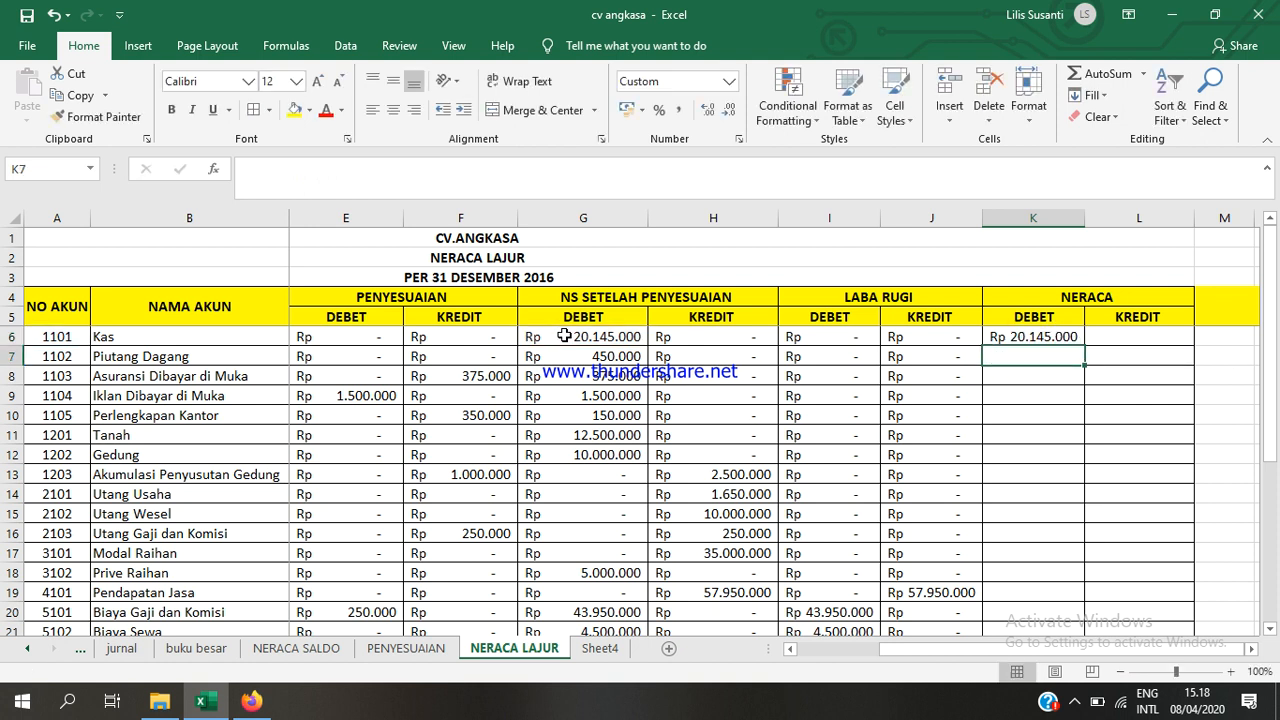
- Fill the NERACA debit formula from K6 down to the Biaya Asuransi row, K27
click(1067, 336)
drag(1084, 346, 1012, 592)
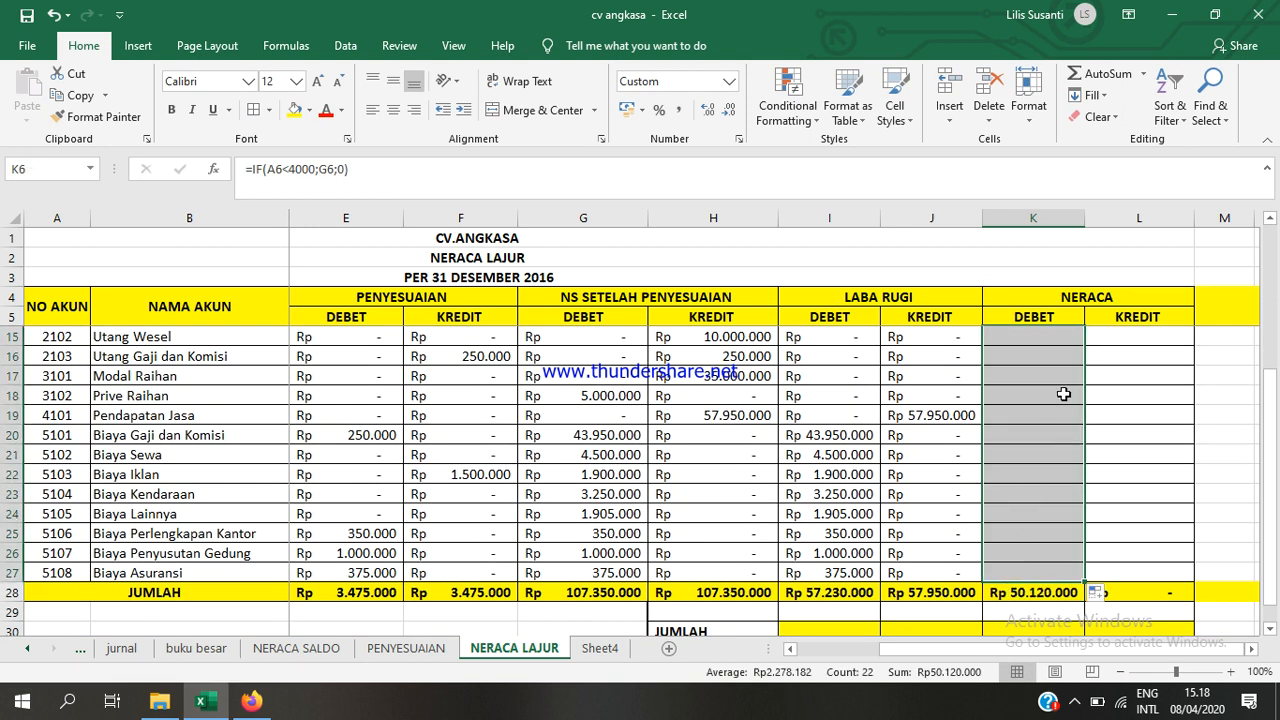
scroll(1070, 378, up, 3)
- Enter =IF(A6<4000;H6;0) as the NERACA credit formula for Kas in L6
click(1106, 339)
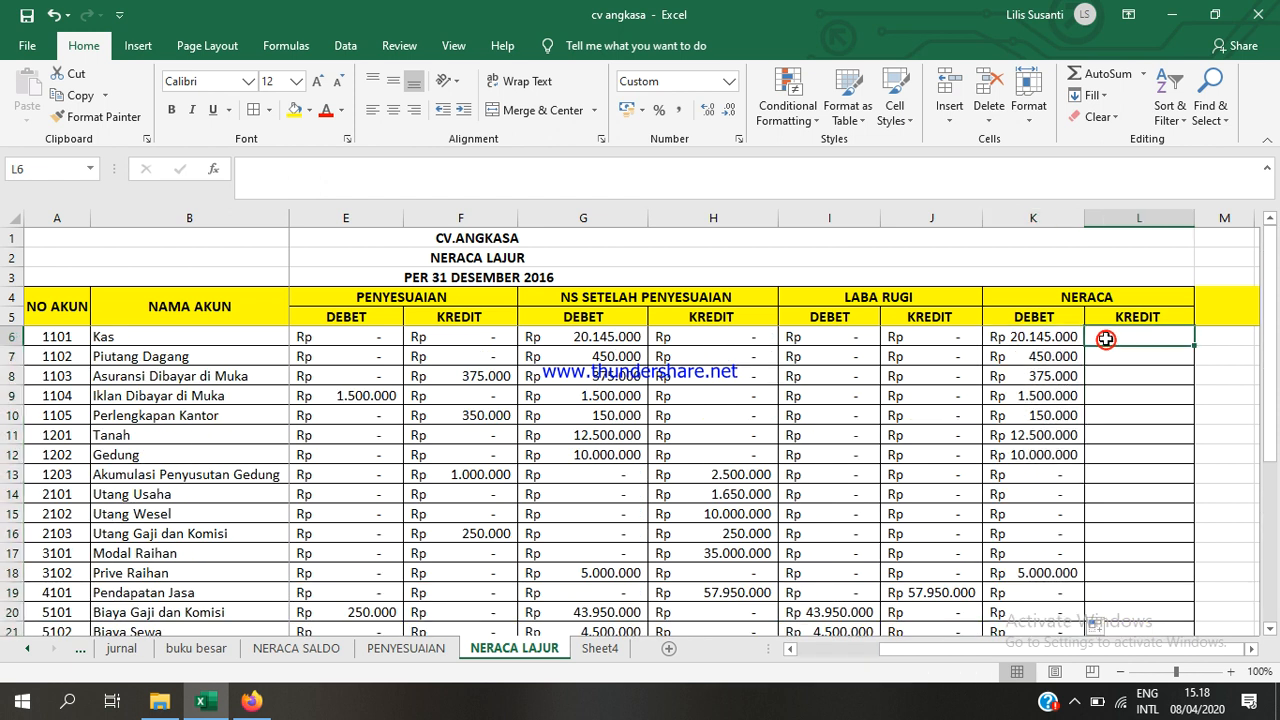
text(=)
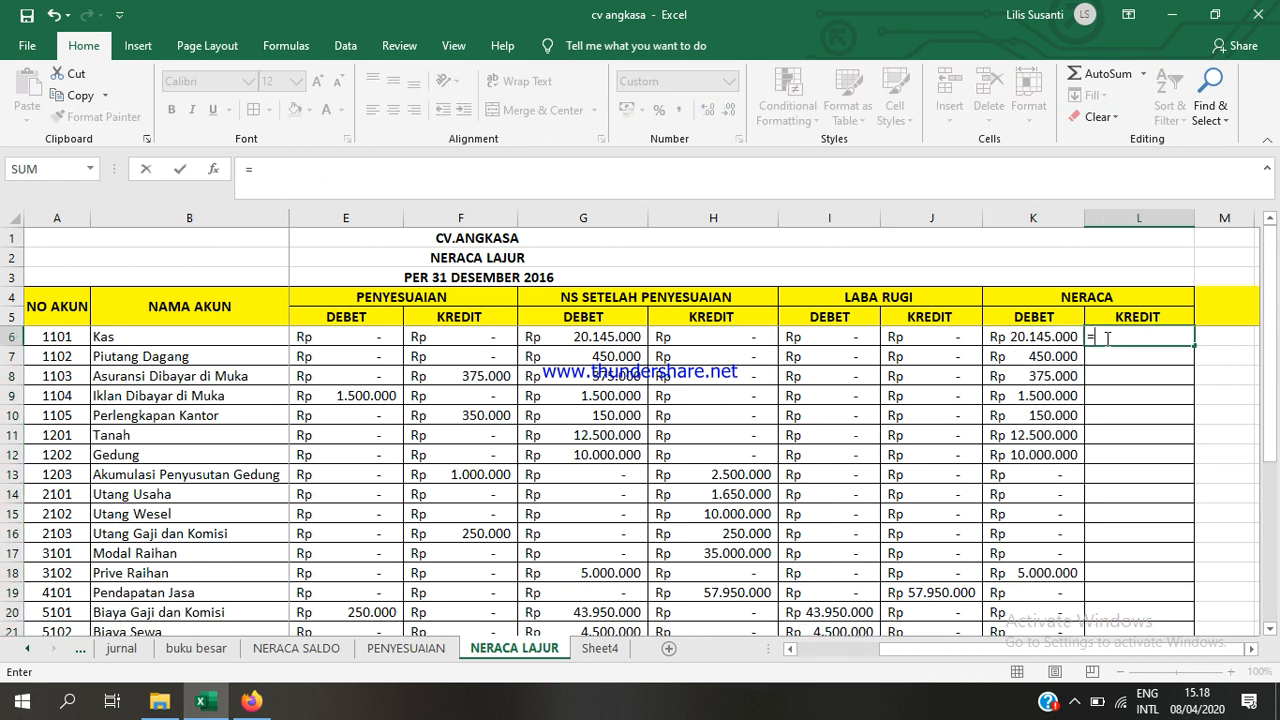
text(IF)
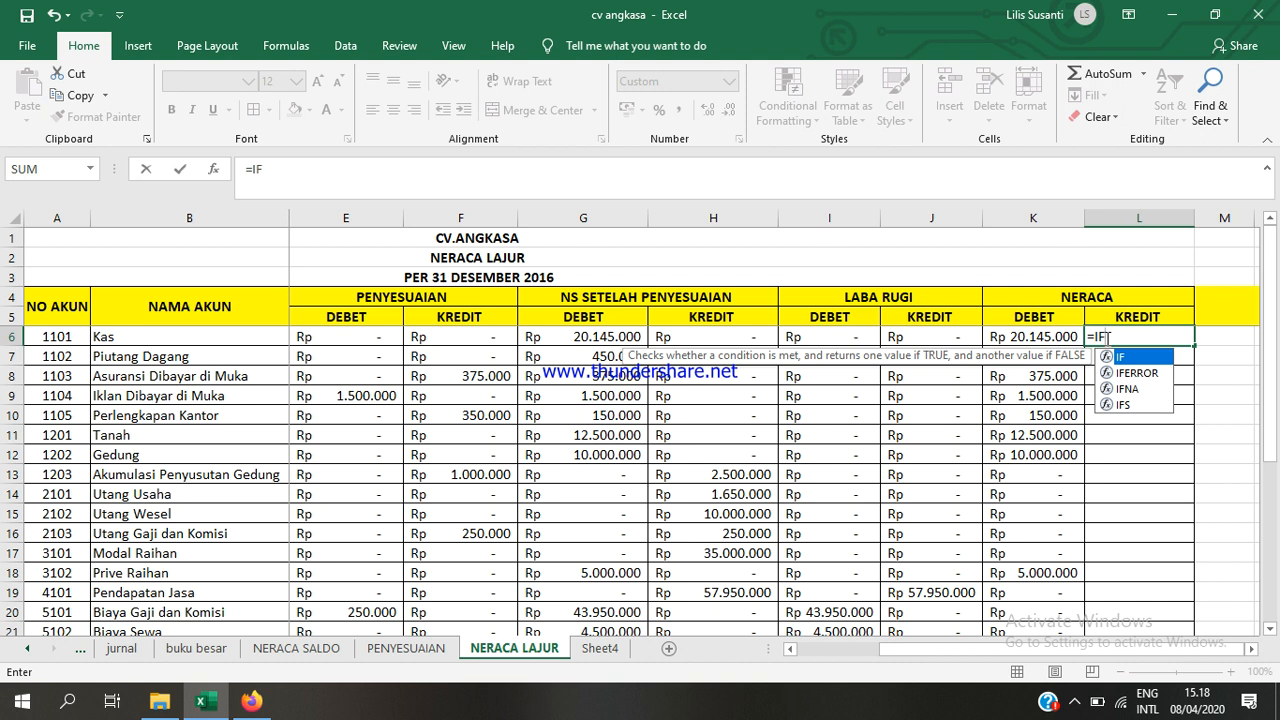
text(()
click(61, 337)
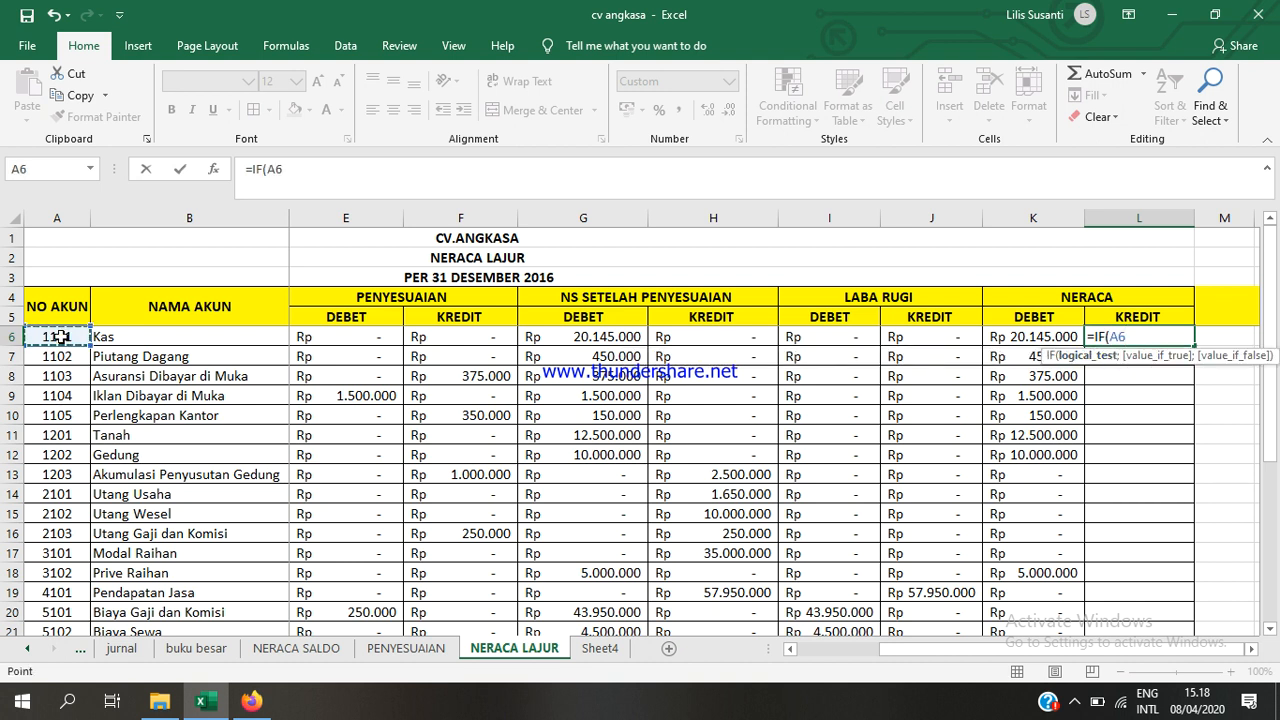
text(<4000)
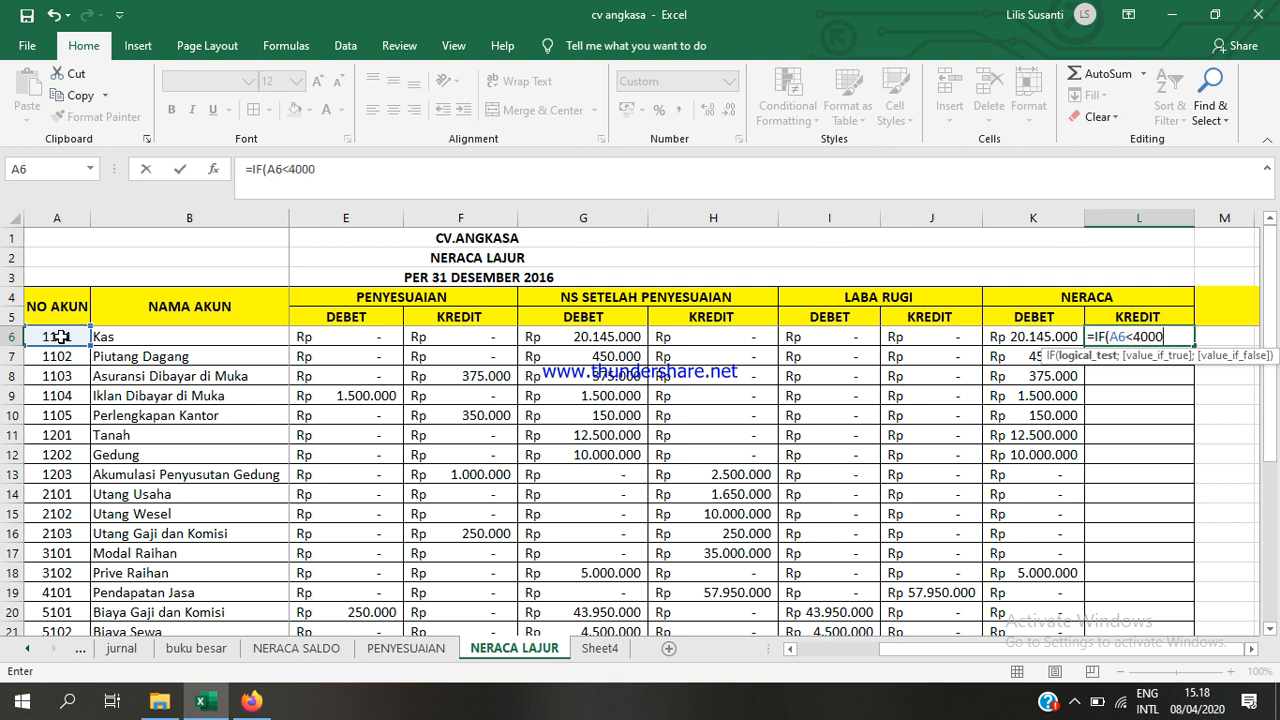
text(;)
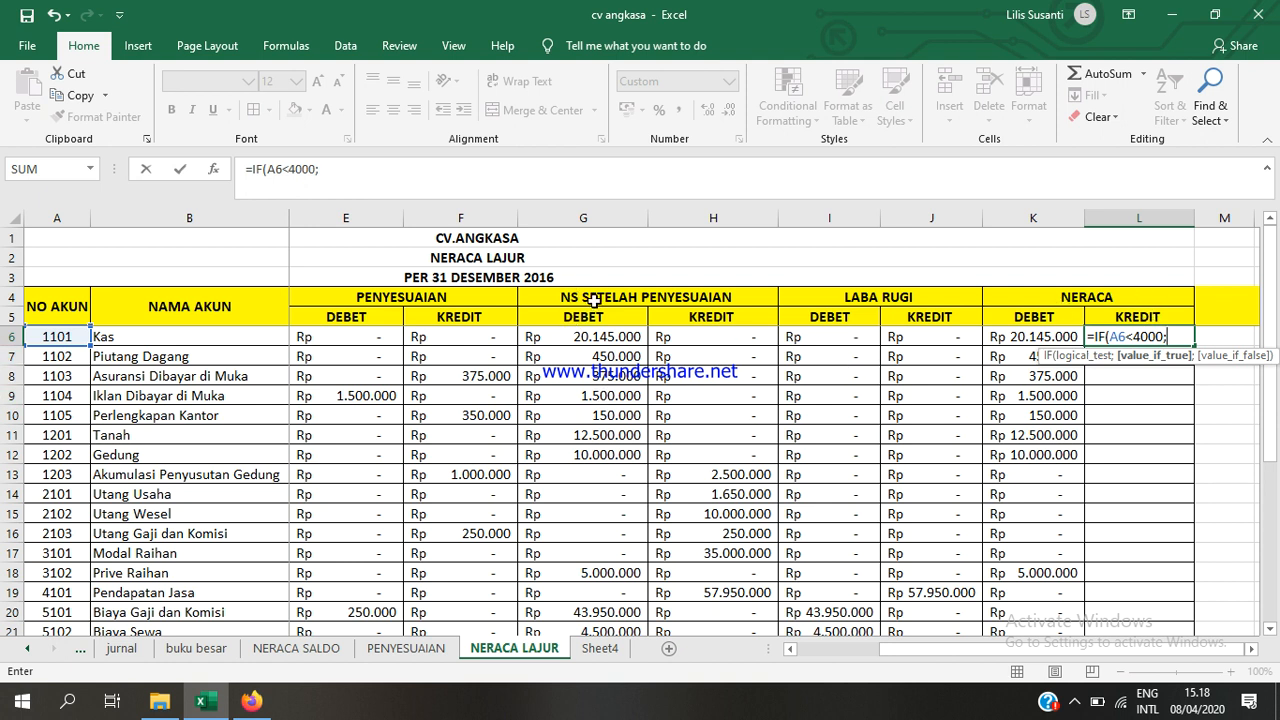
click(732, 337)
text(;)
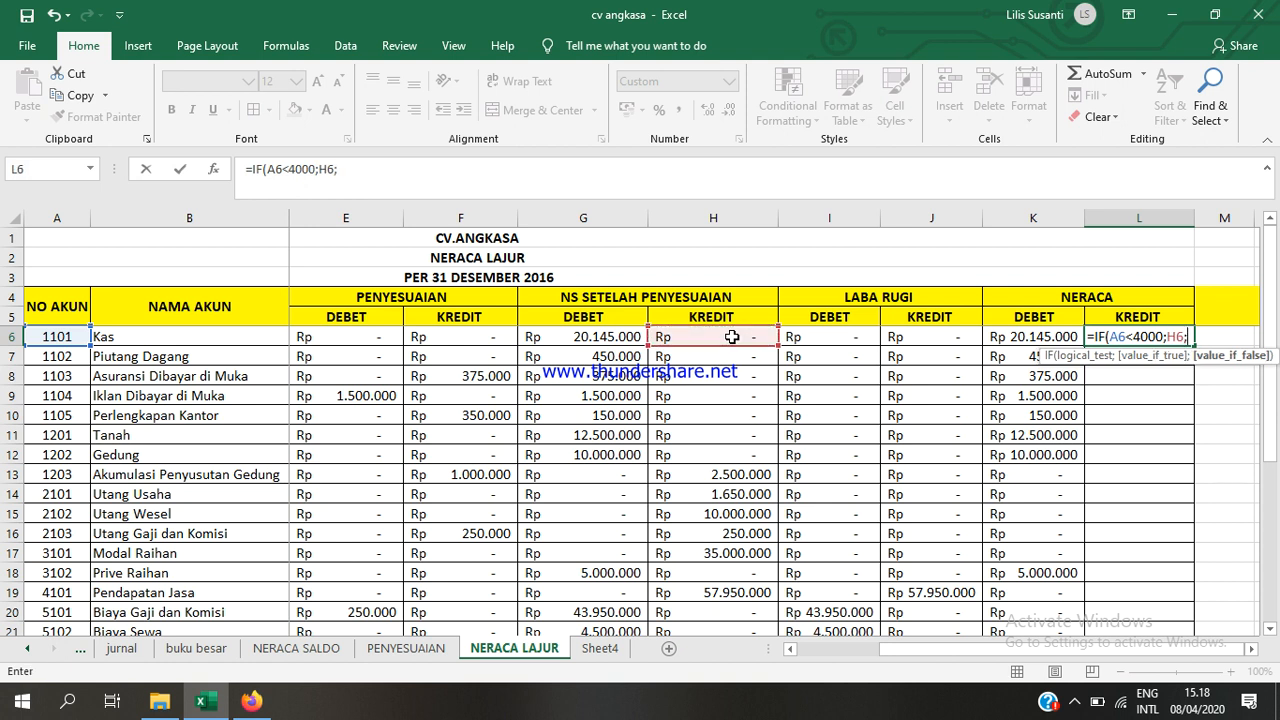
text(0)
key(Return)
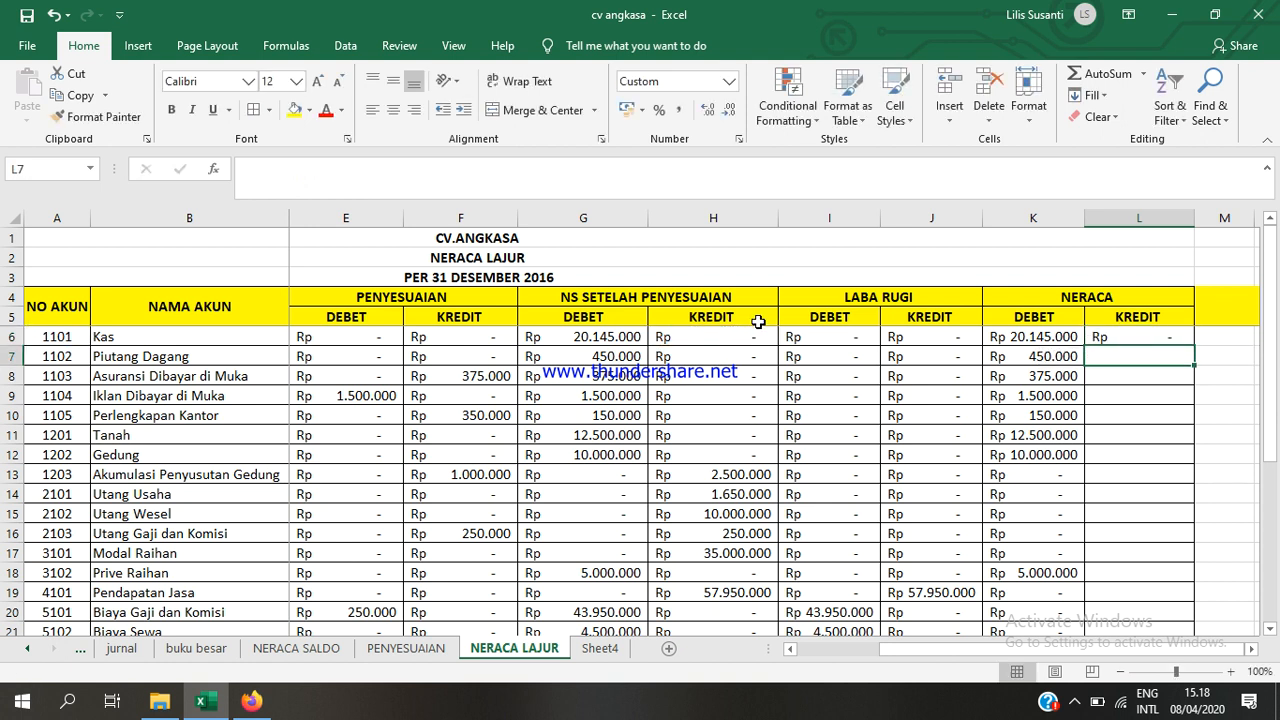
- Fill the NERACA credit formula from L6 down to the Biaya Asuransi row, L27
click(1190, 337)
drag(1194, 346, 1128, 588)
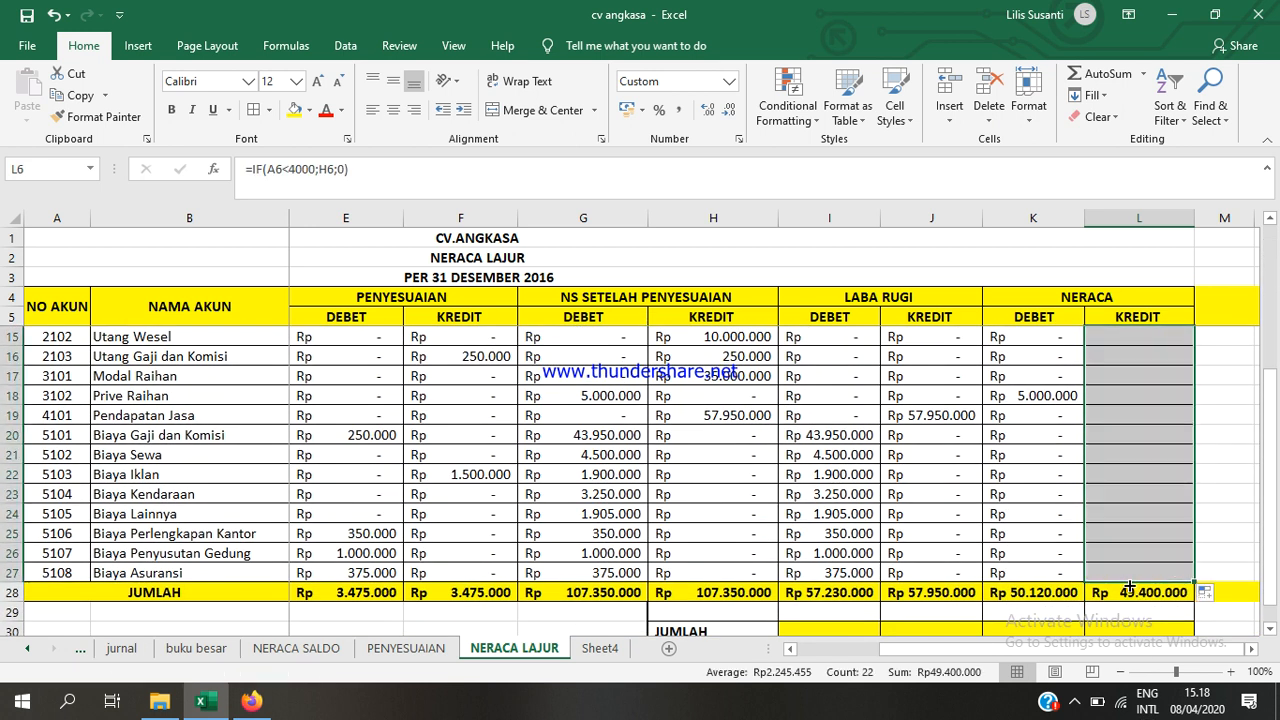
- Compare the LABA RUGI debit and credit totals in the JUMLAH row, cells I28 and J28
scroll(838, 562, down, 1)
click(838, 562)
click(905, 531)
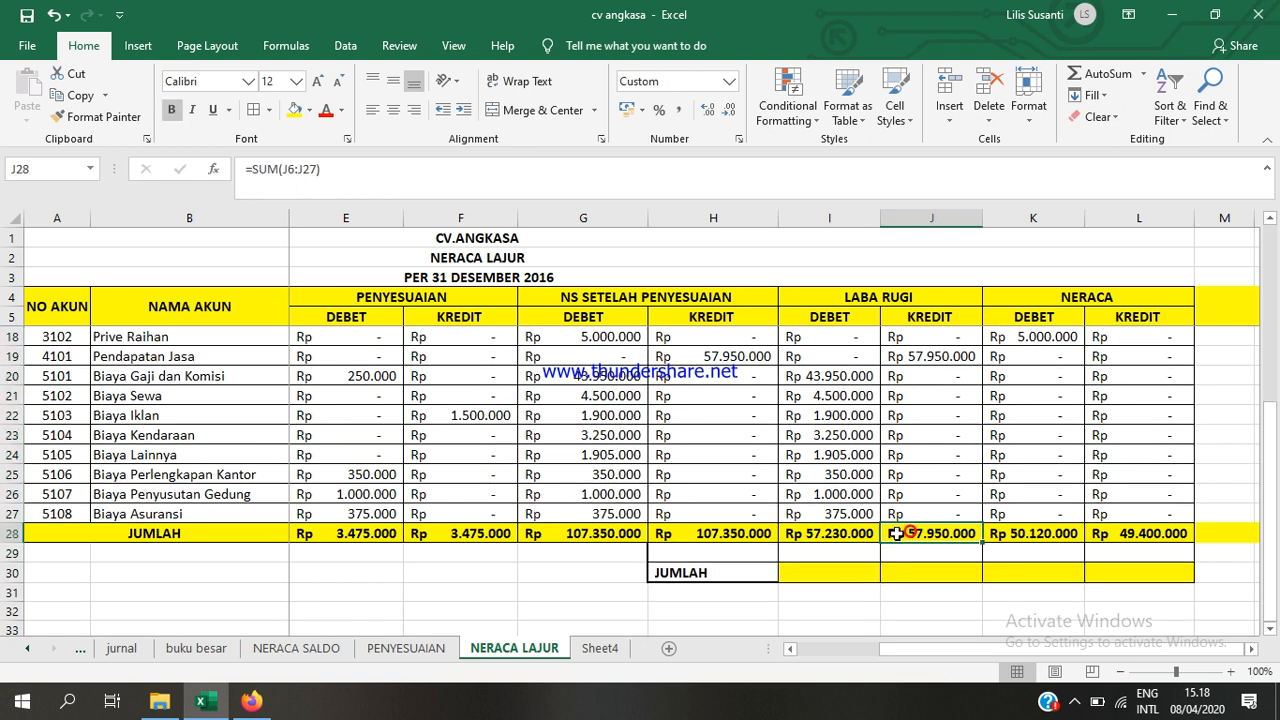
click(855, 535)
click(903, 538)
click(859, 537)
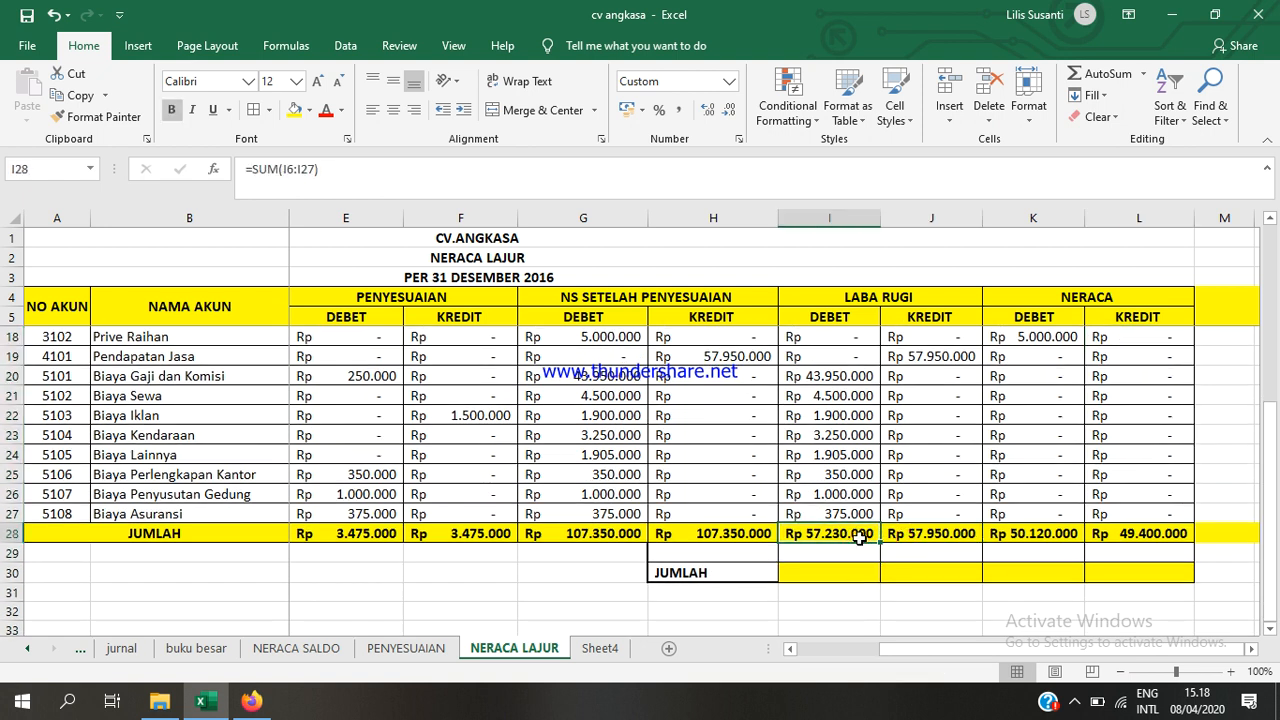
click(911, 531)
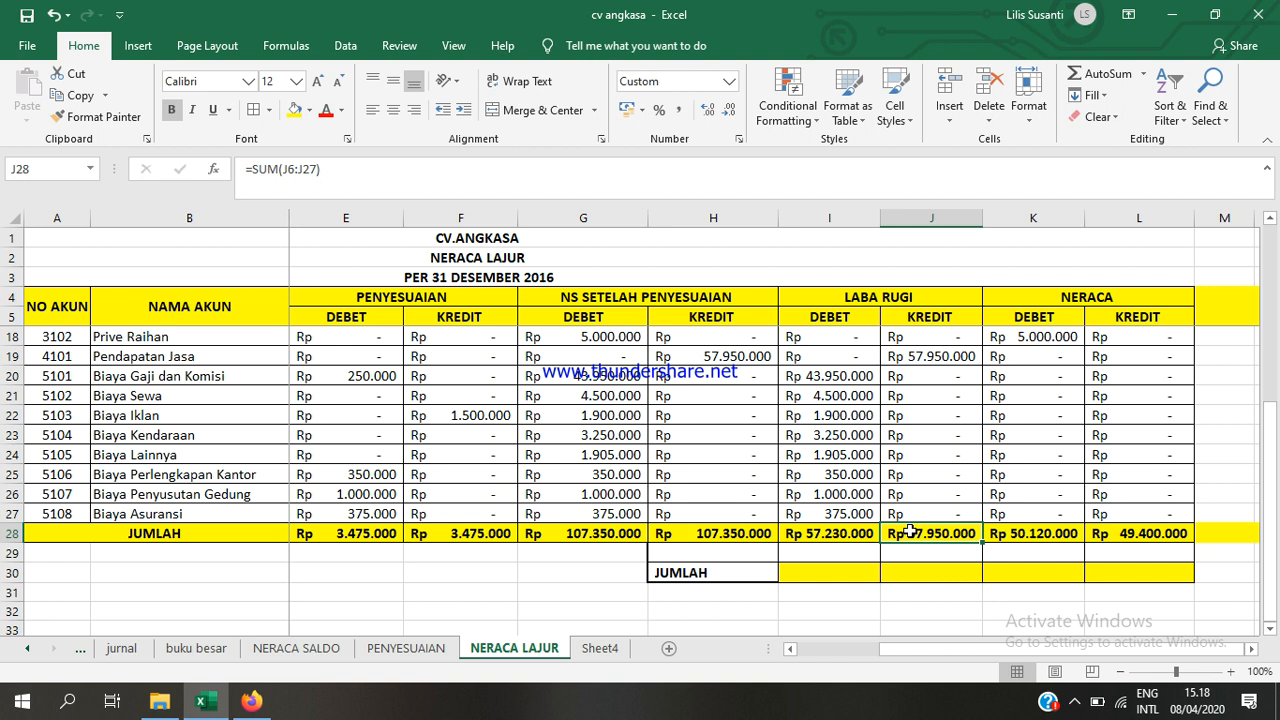
click(856, 541)
click(911, 532)
click(845, 537)
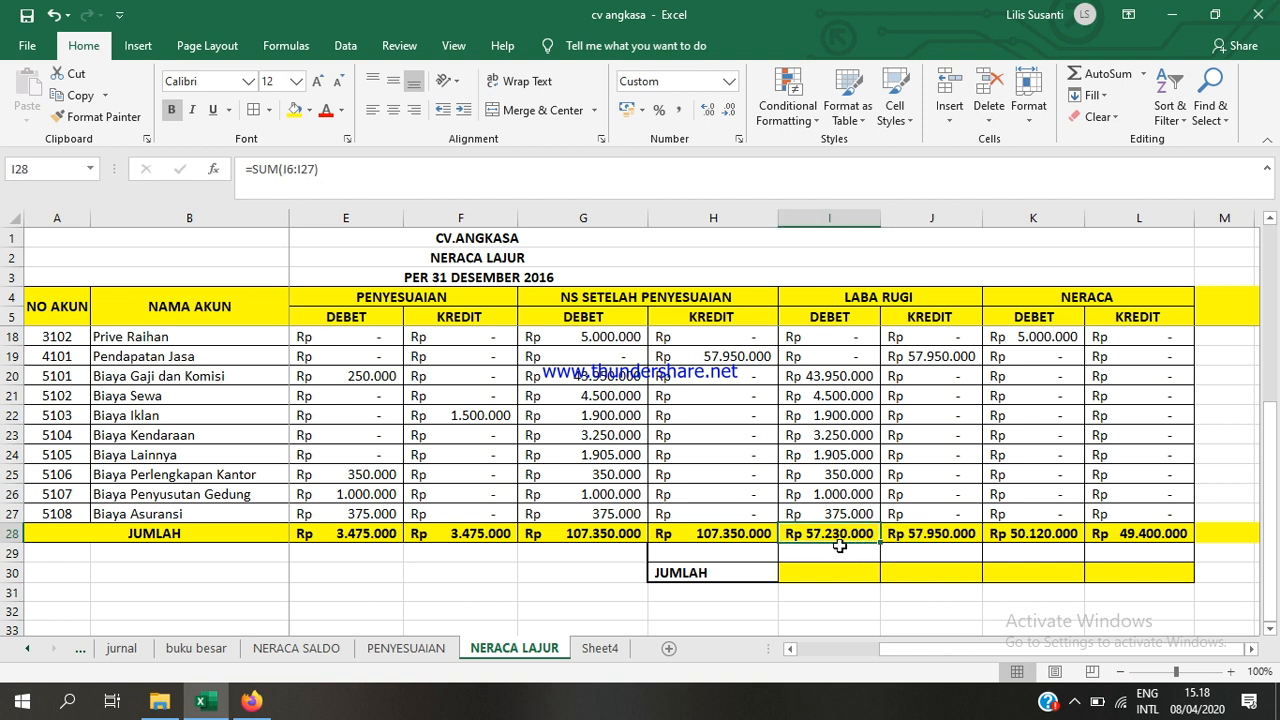
- Enter the label LABA in H29, directly above the lower JUMLAH row
click(838, 554)
click(724, 561)
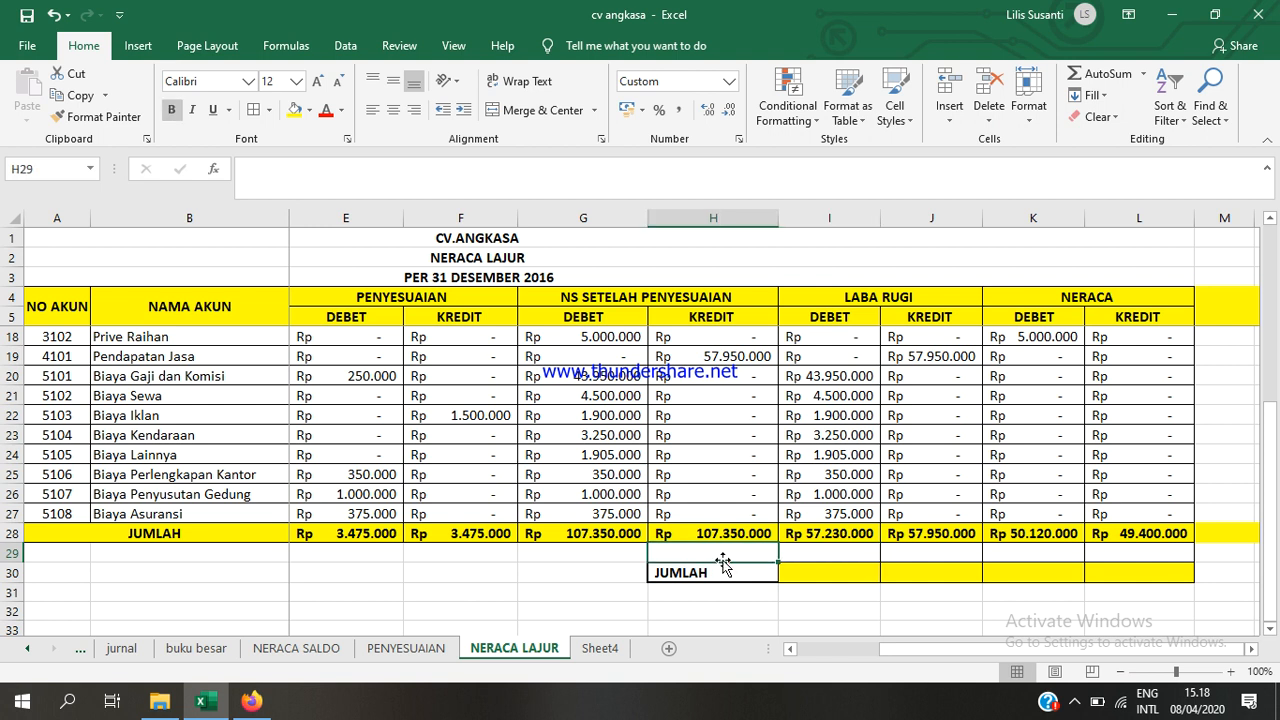
text(LABA)
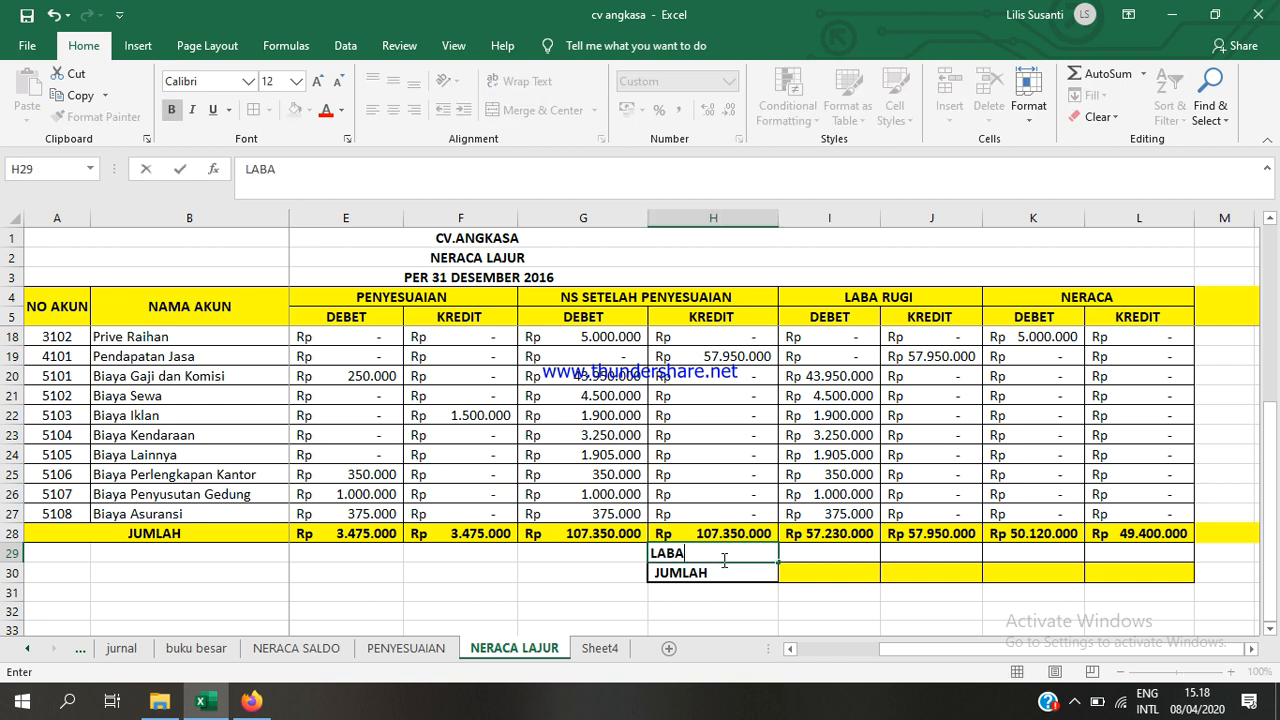
- Enter =J28-I28 in I29 to calculate the profit in the LABA row under LABA RUGI debit
click(815, 556)
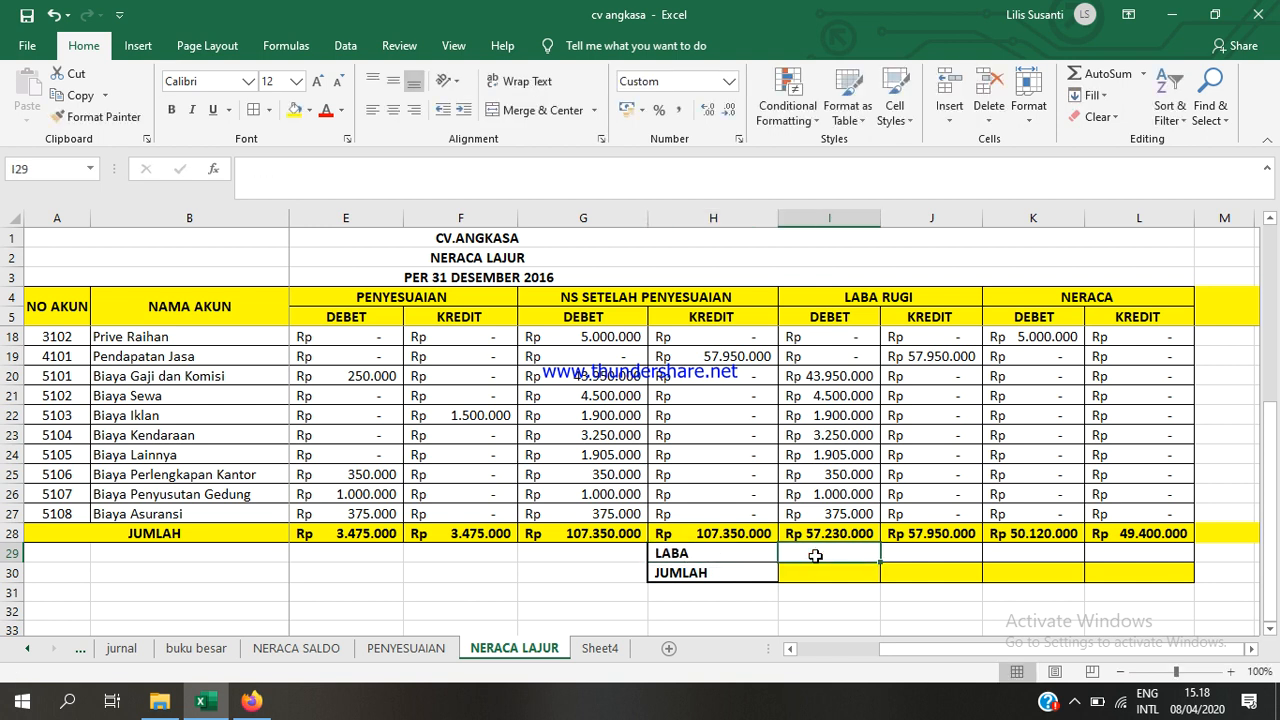
text(=)
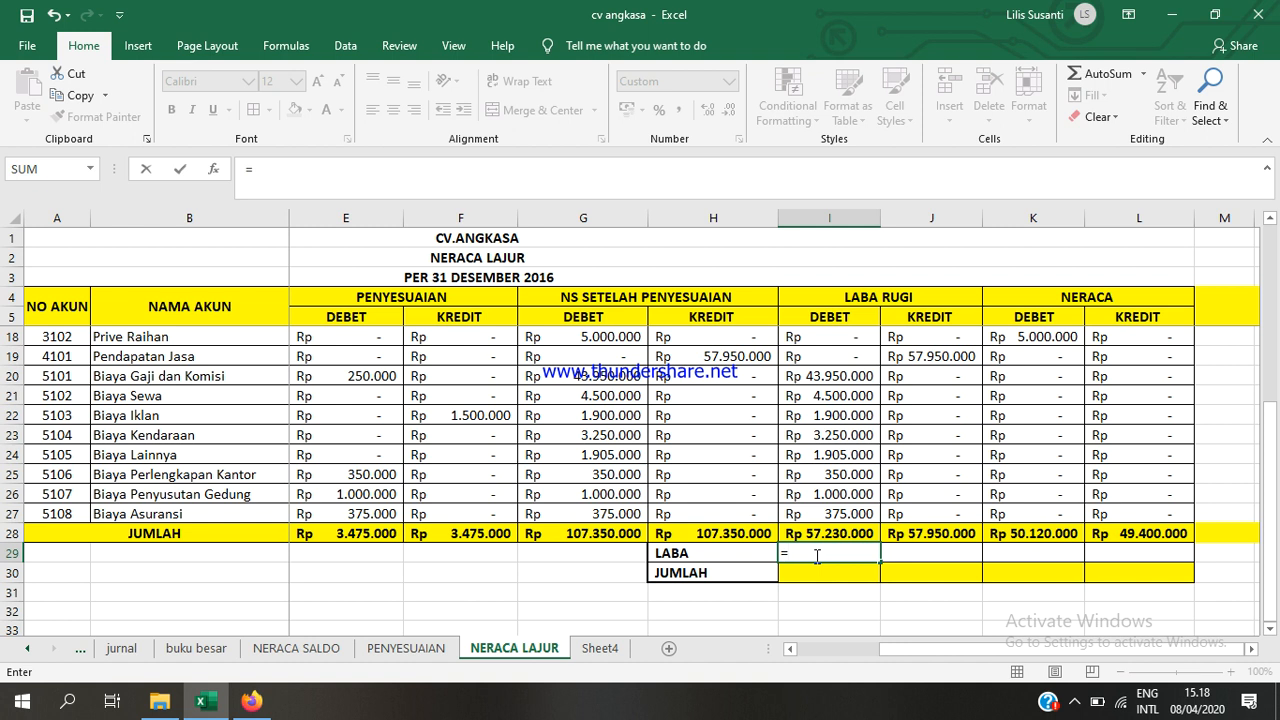
click(944, 534)
text(-)
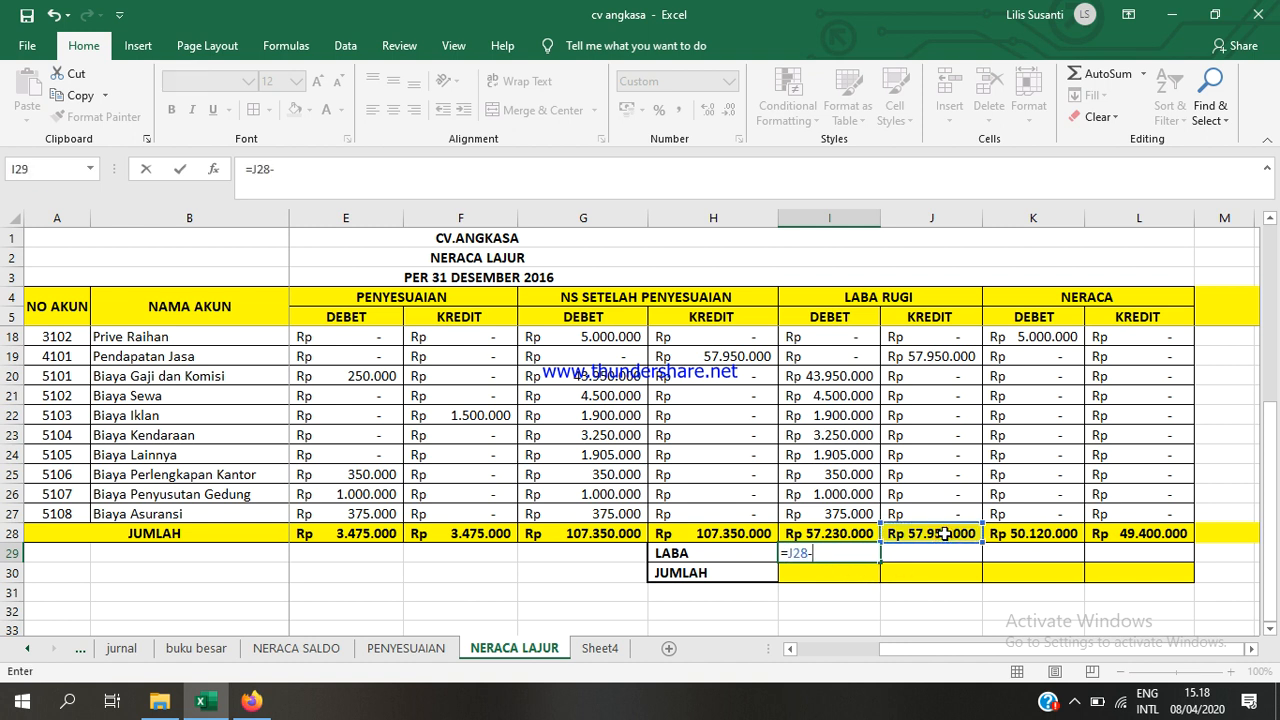
click(826, 534)
key(Return)
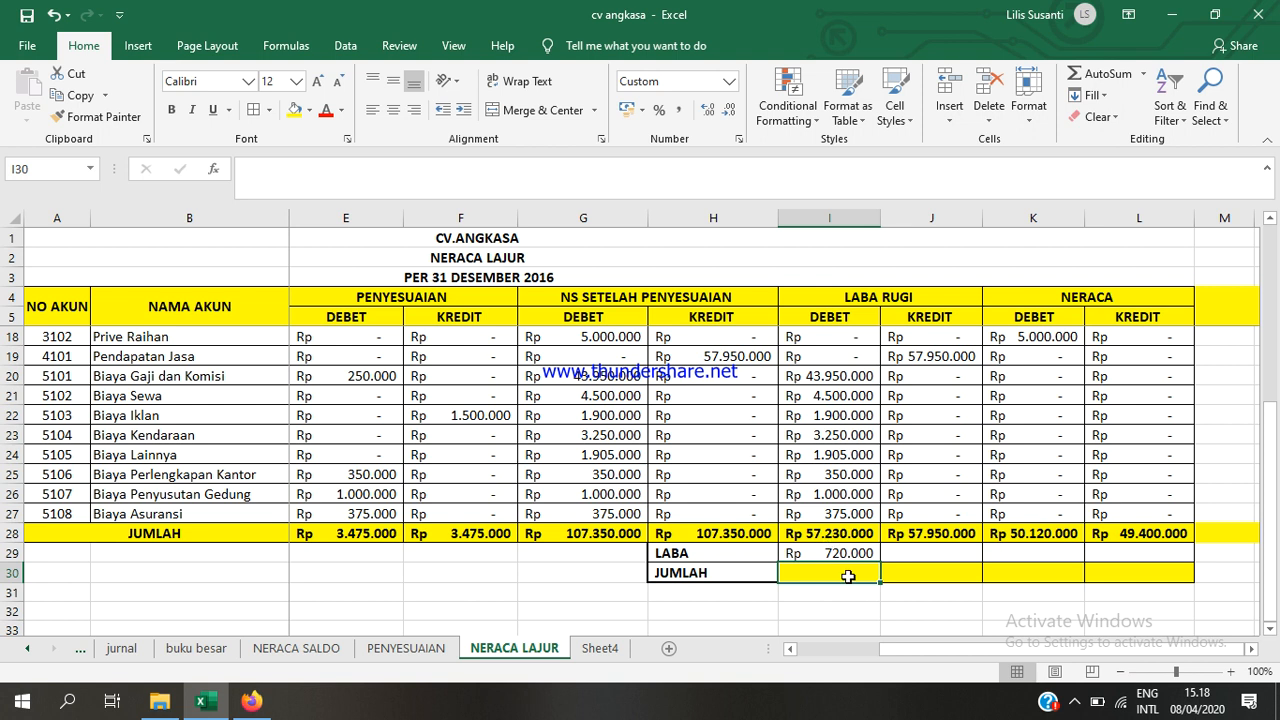
- Total I28:I29 with a SUM formula in I30 and fill it across to L30 in bold
click(1092, 73)
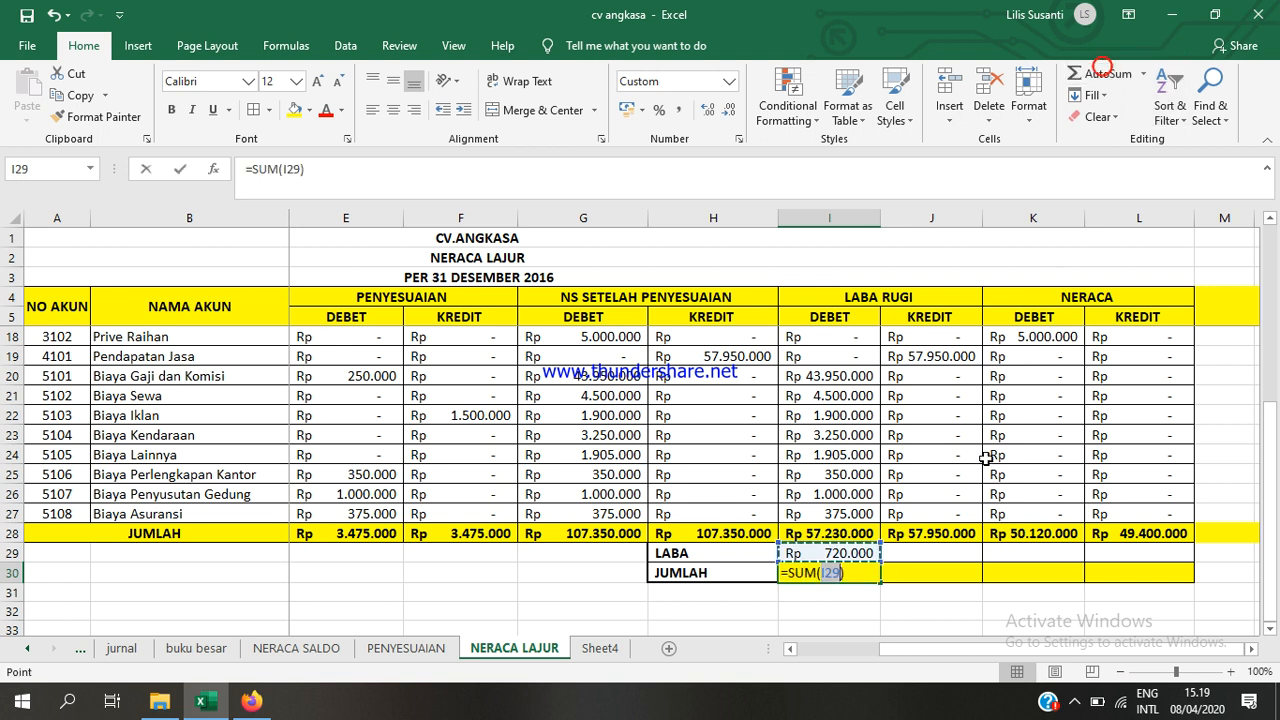
drag(848, 533, 1176, 588)
key(Return)
click(874, 576)
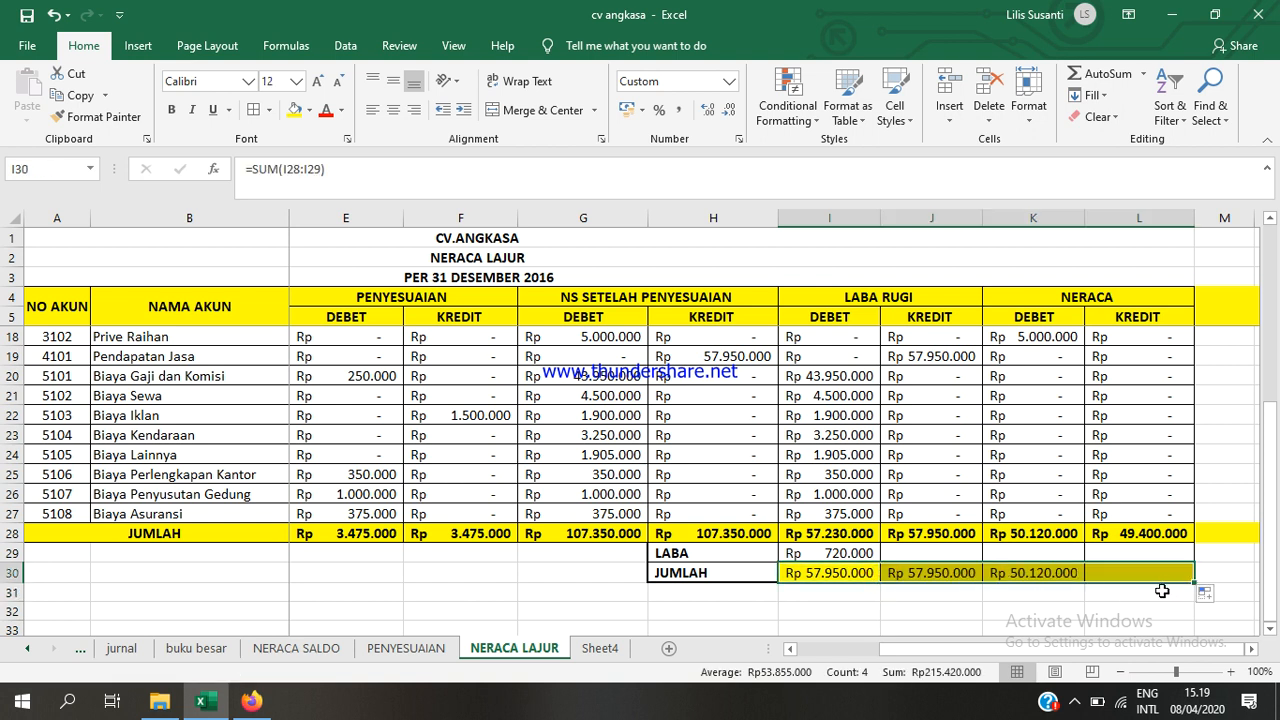
click(172, 110)
- Enter =I29 in L29 to carry the profit into the NERACA credit column of the LABA row
click(1118, 553)
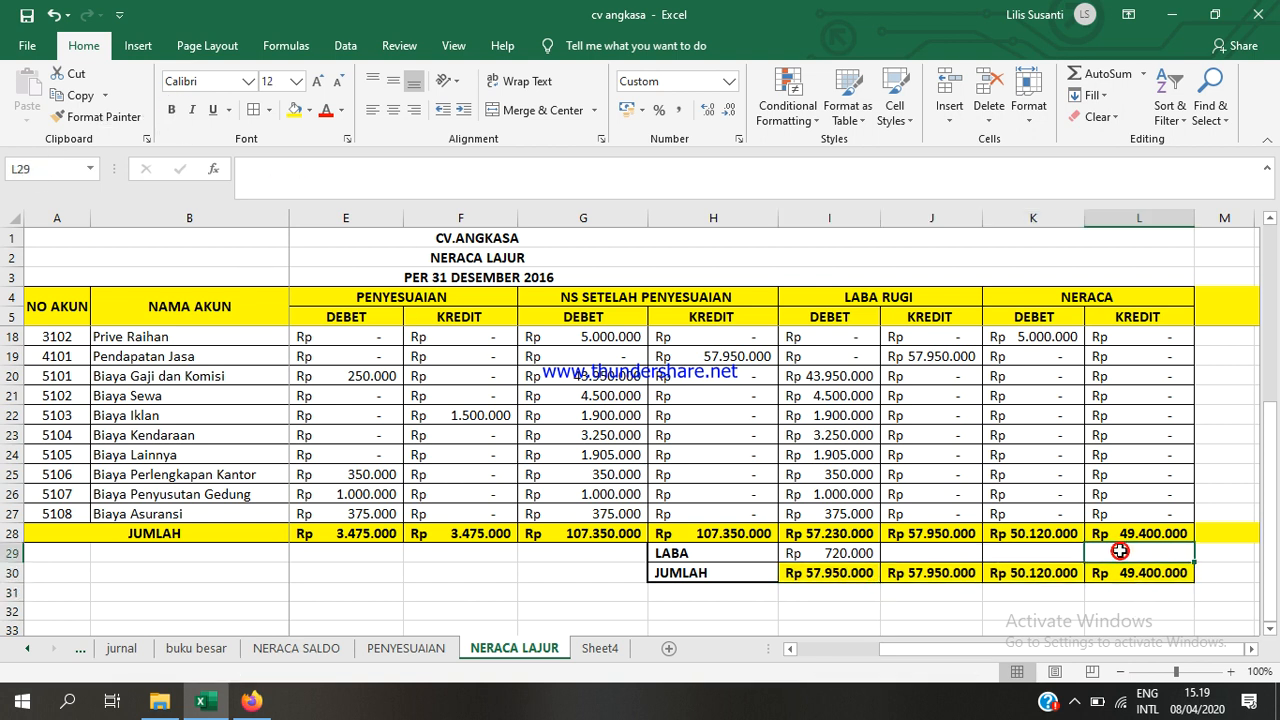
click(853, 558)
click(1132, 557)
text(=)
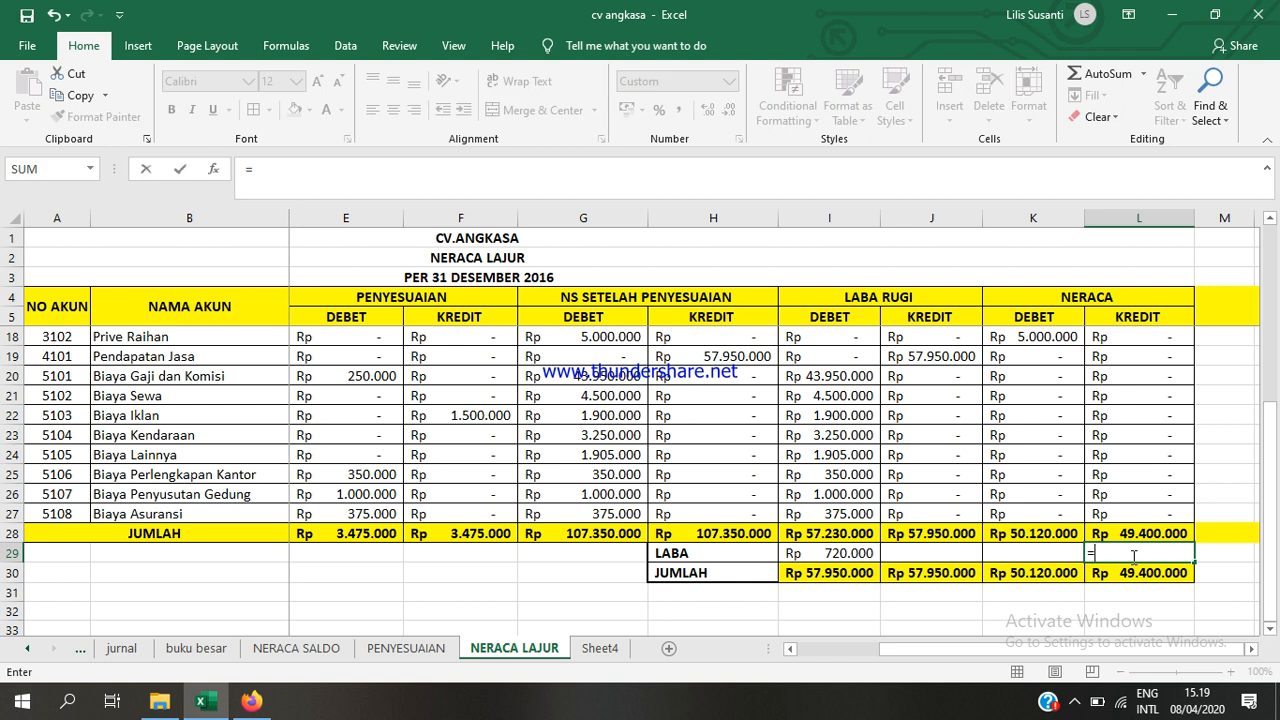
click(848, 553)
key(Return)
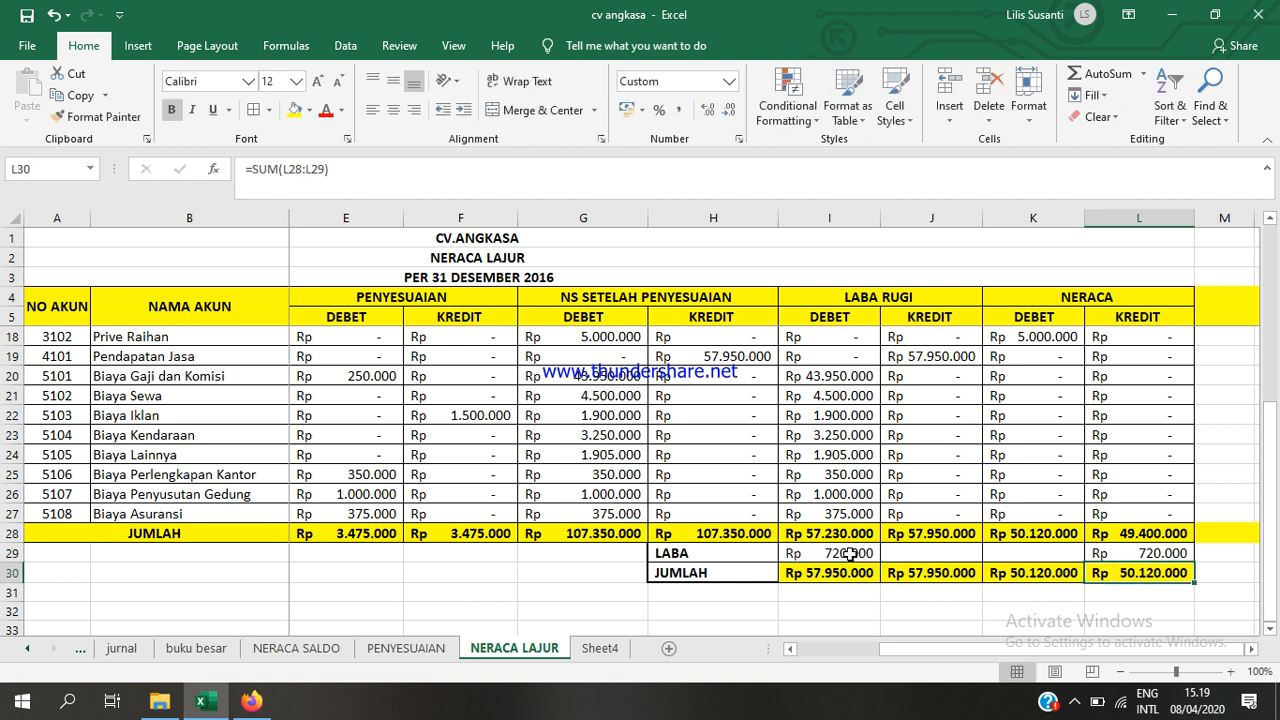
- Review the closing totals in row 30 and the worksheet columns from PENYESUAIAN through NERACA
click(858, 574)
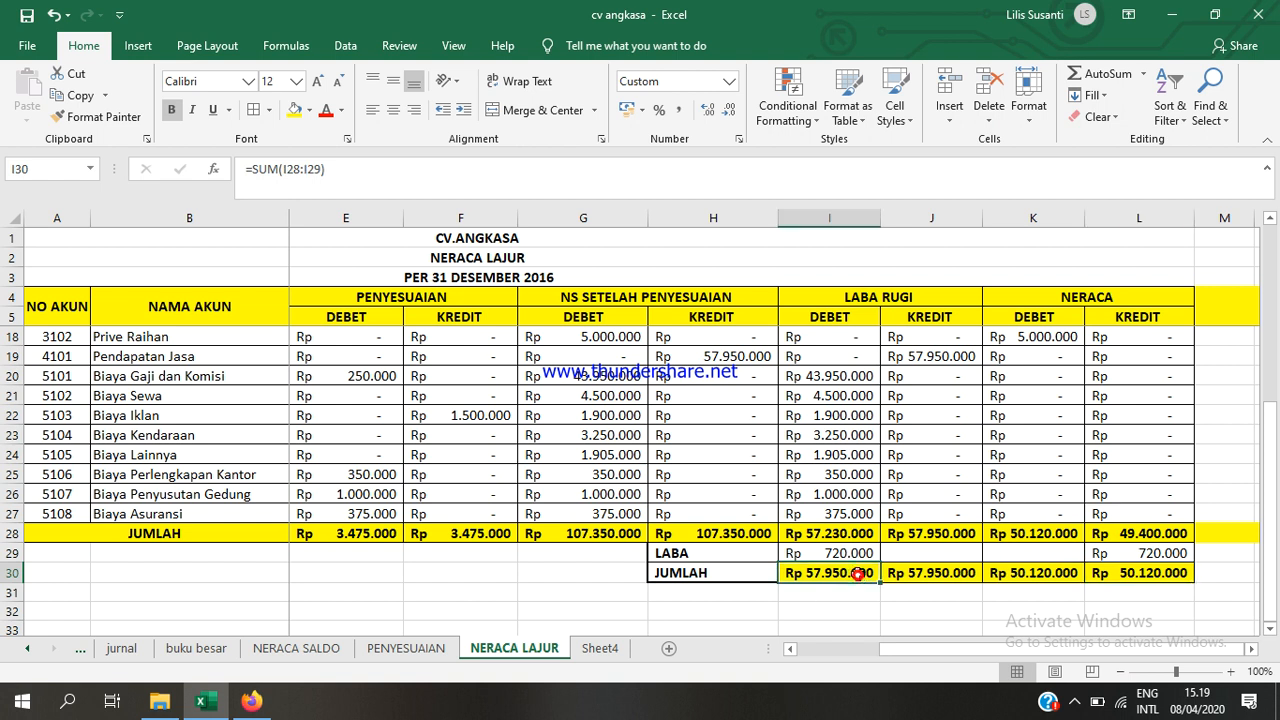
click(994, 600)
scroll(908, 517, up, 4)
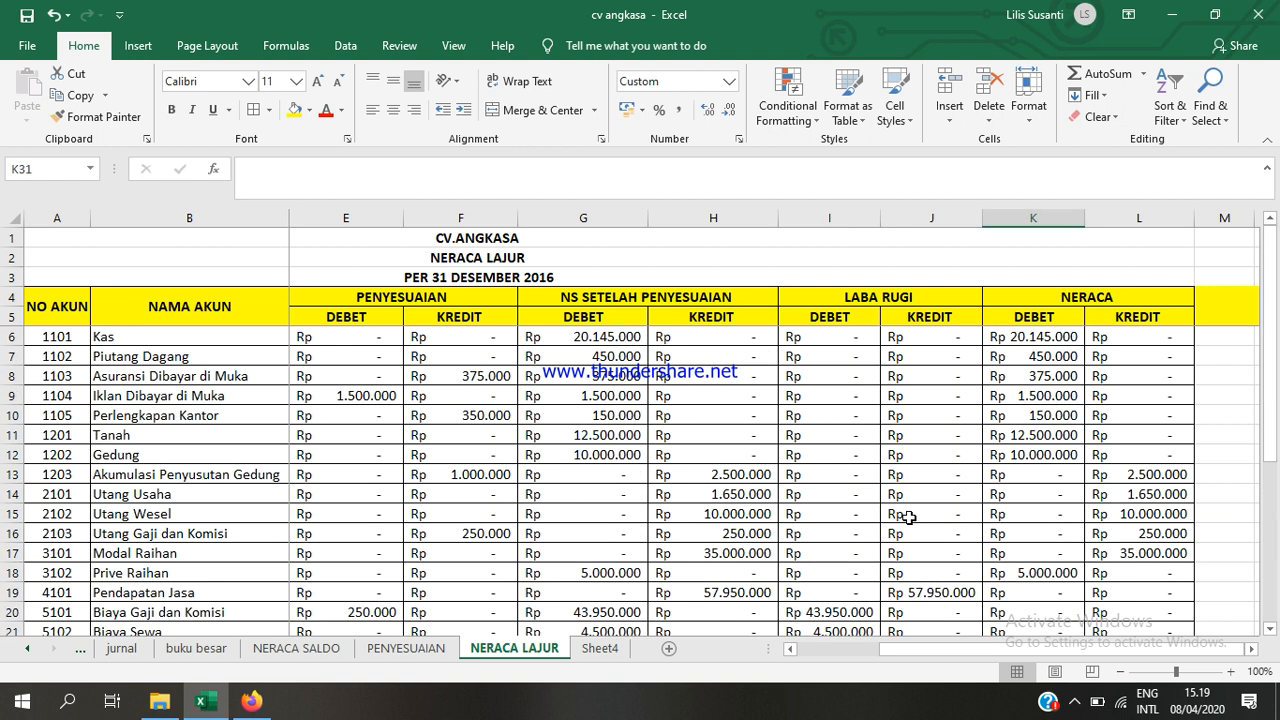
scroll(908, 517, down, 4)
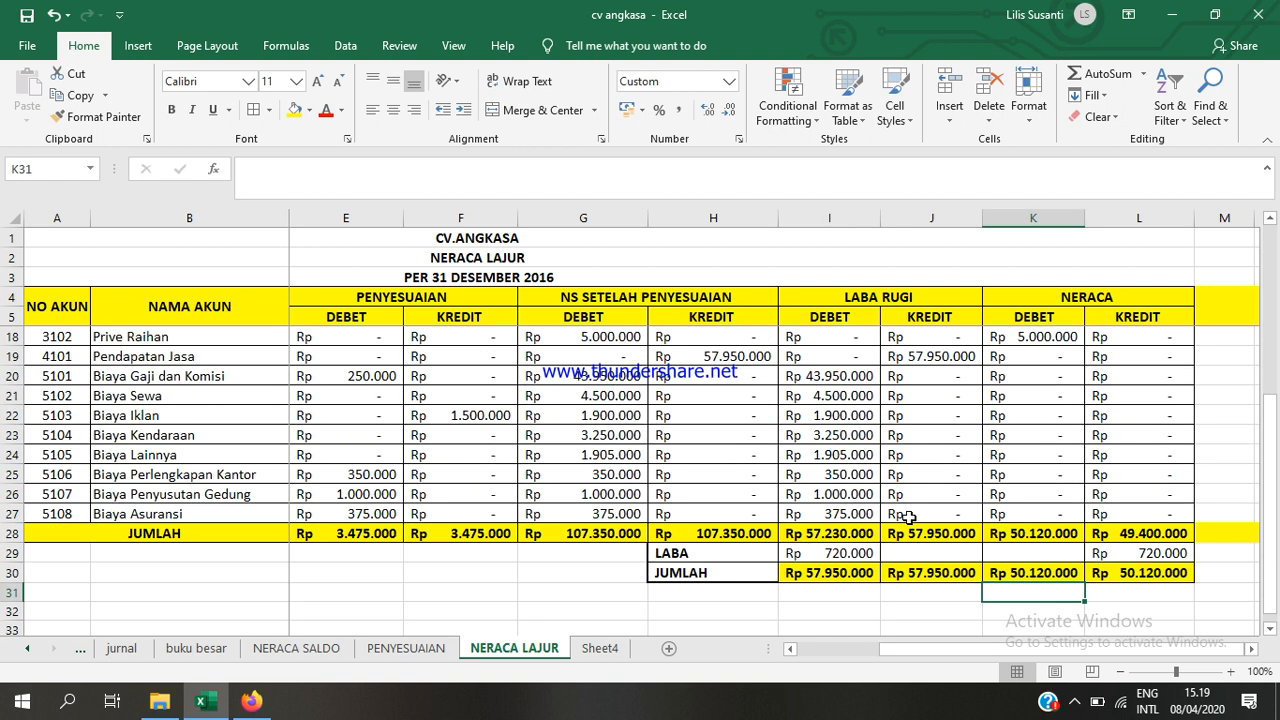
scroll(908, 517, up, 4)
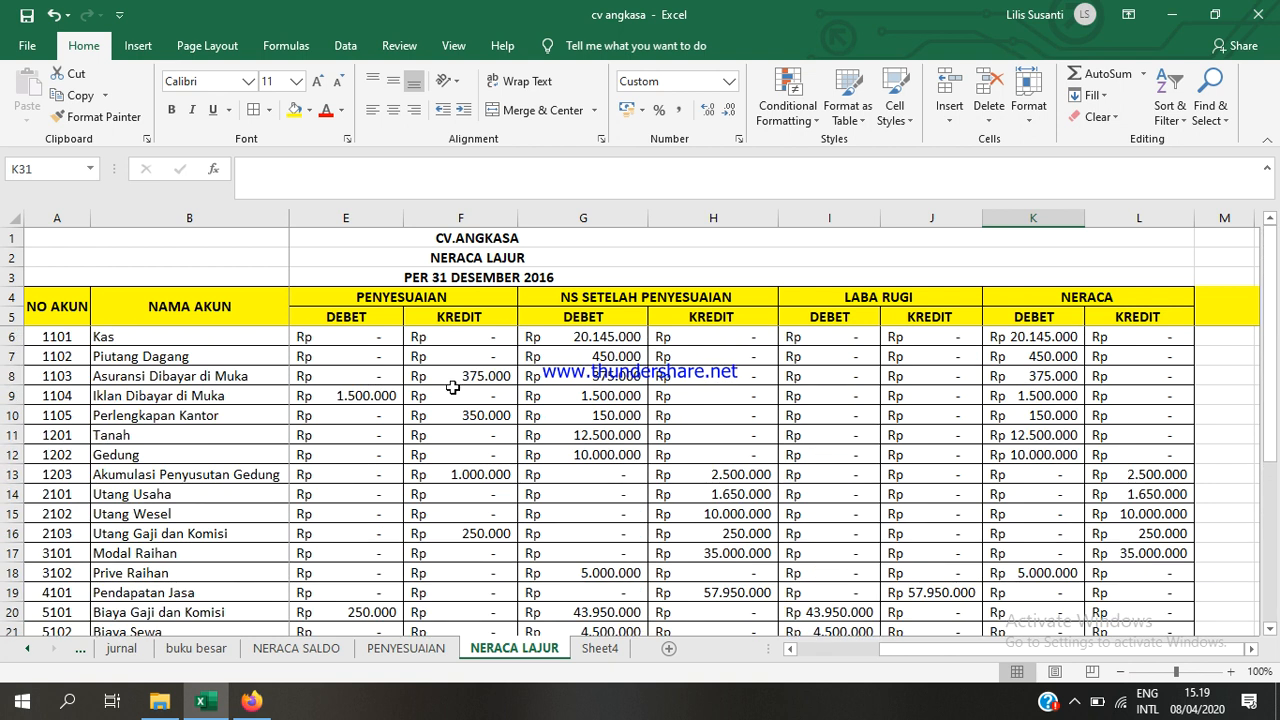
drag(426, 357, 313, 345)
click(340, 297)
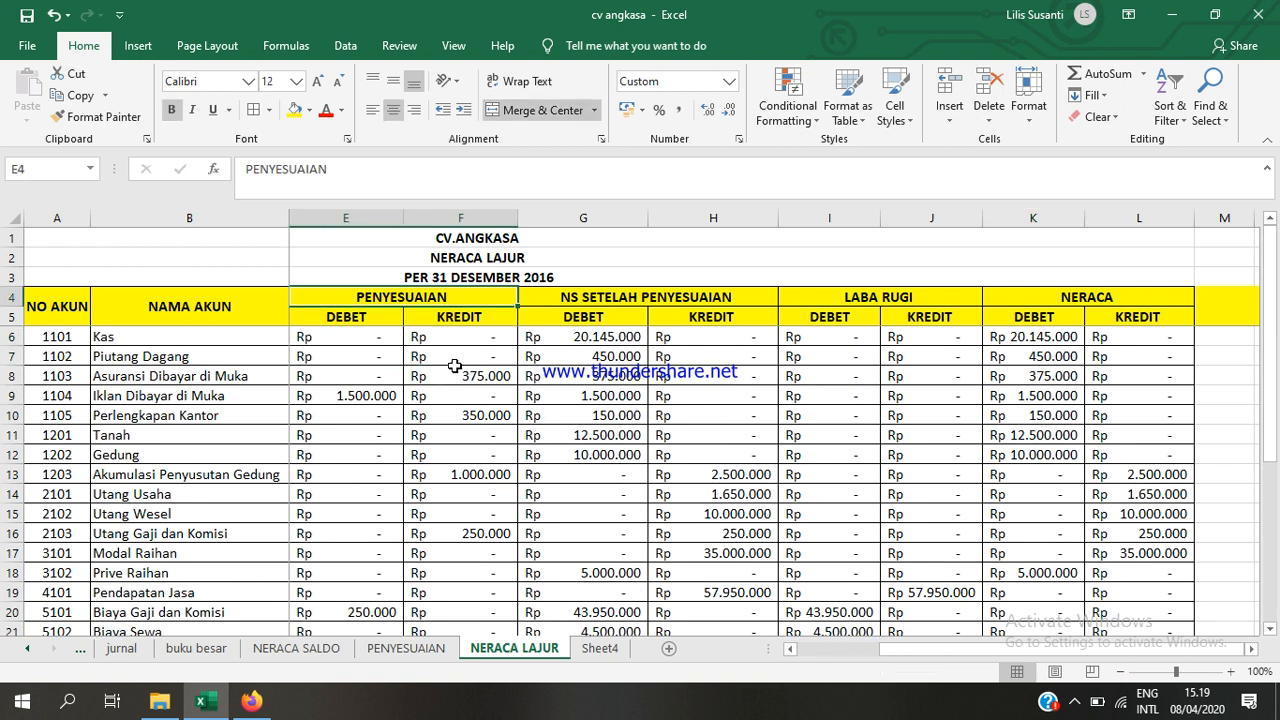
click(1048, 296)
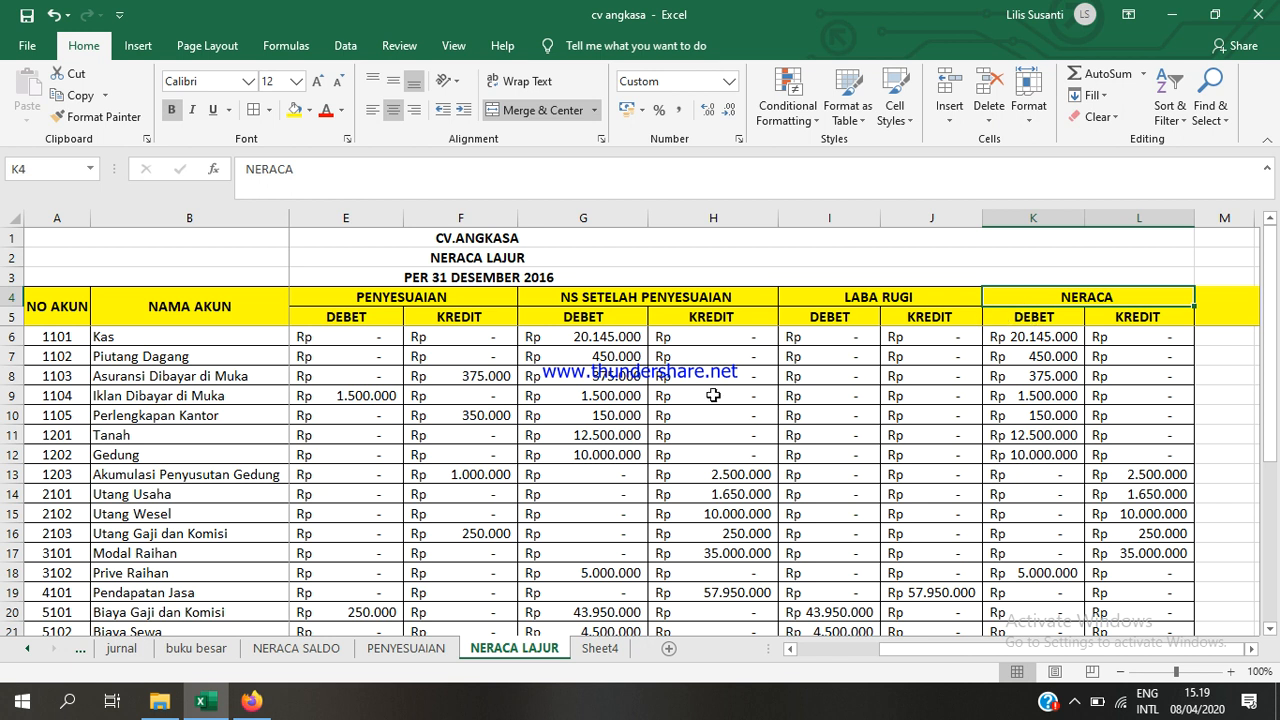
- Examine the Kas row formulas in the PENYESUAIAN, NS SETELAH PENYESUAIAN, LABA RUGI and NERACA columns
click(310, 337)
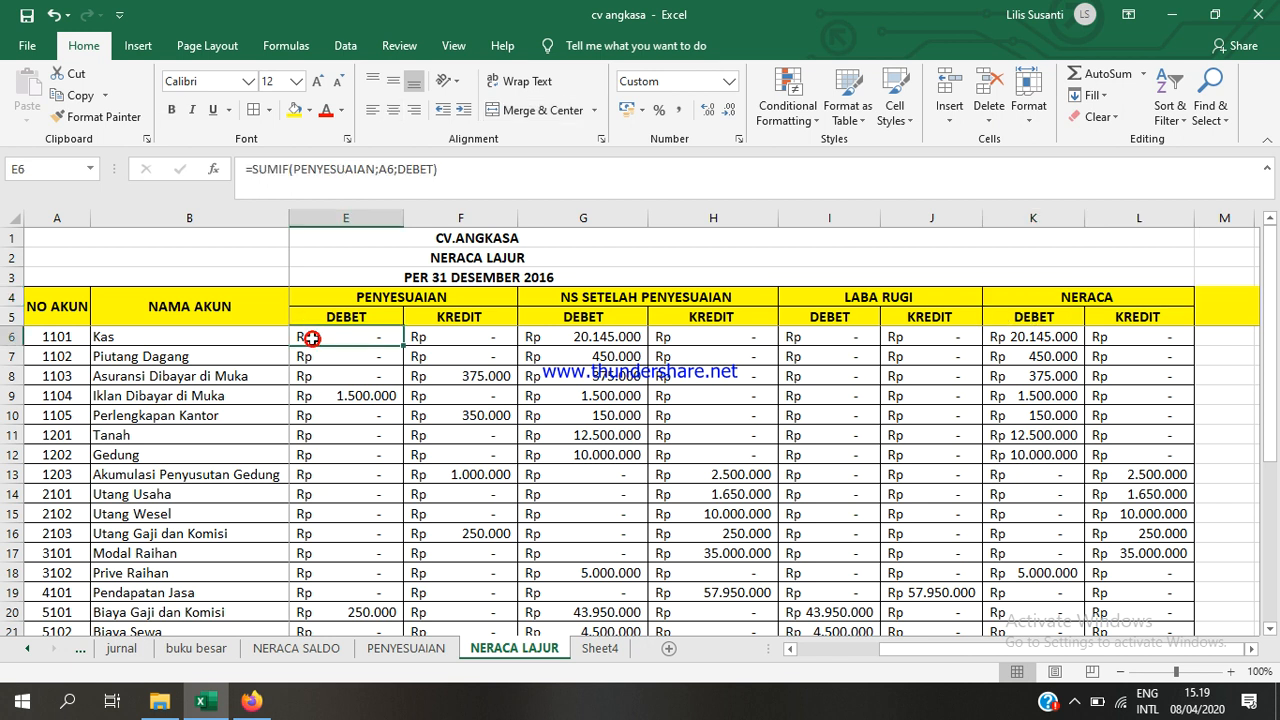
click(908, 341)
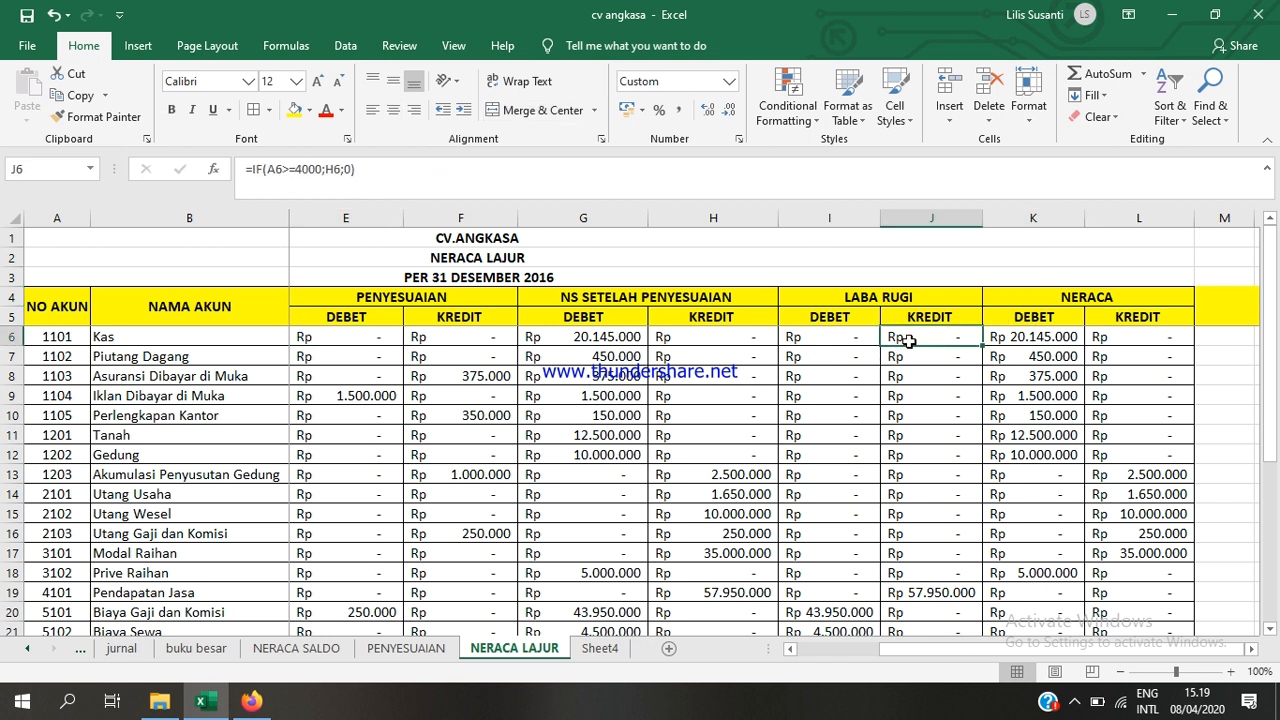
click(392, 339)
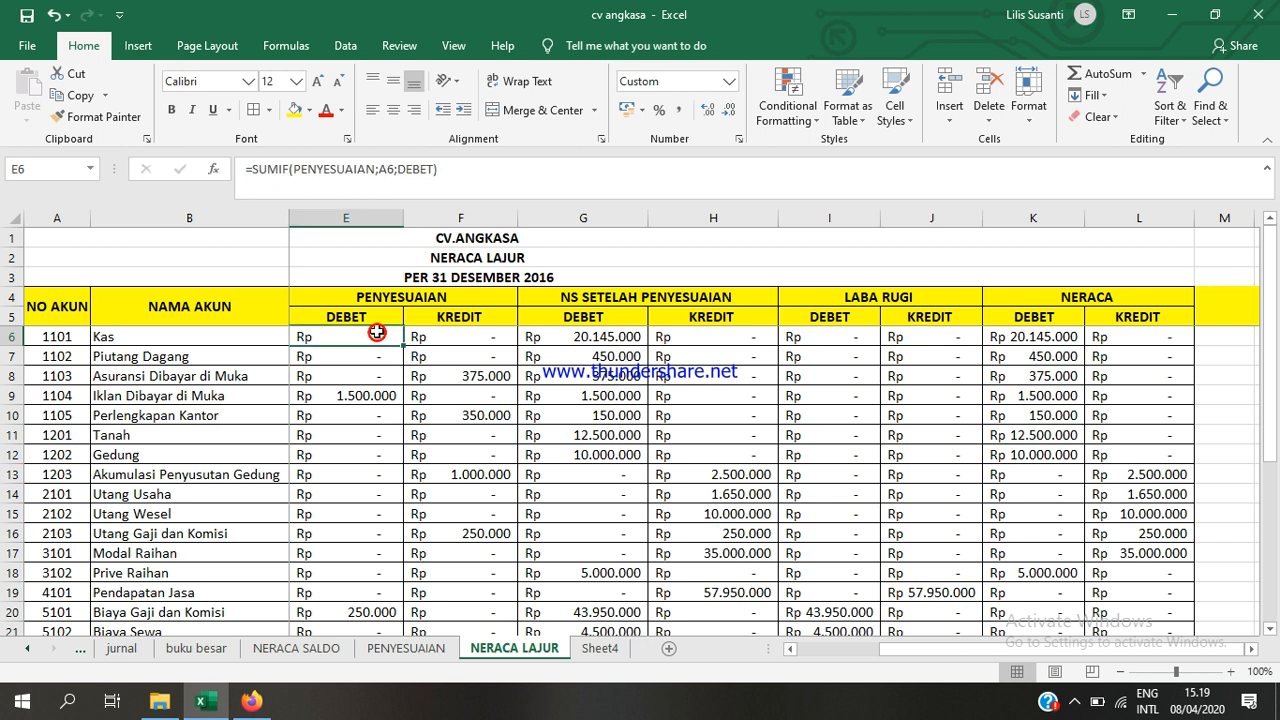
click(38, 337)
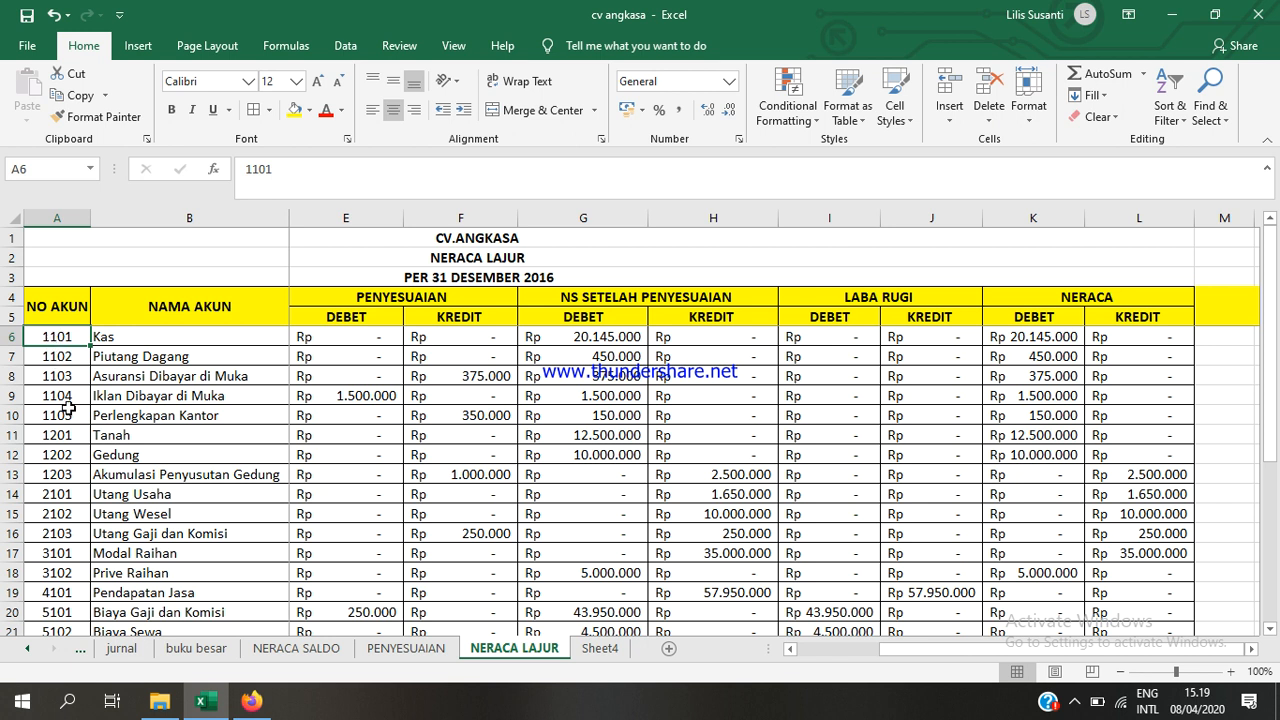
click(424, 338)
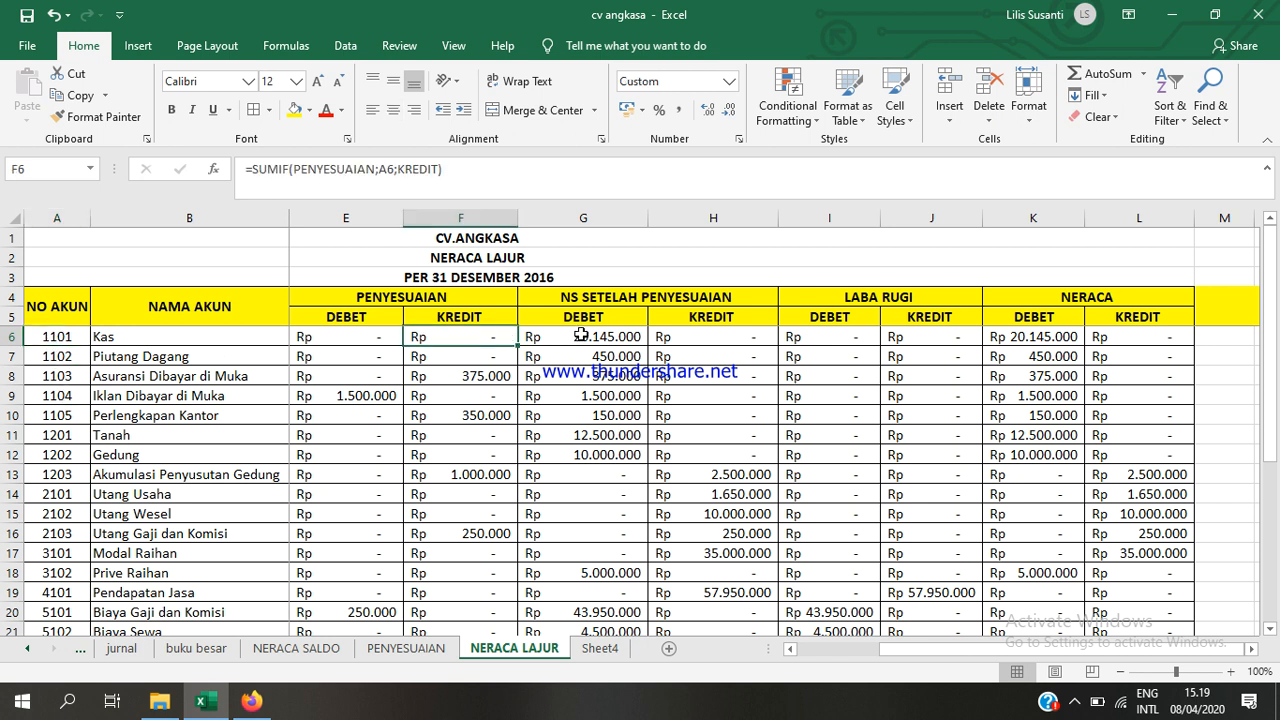
key(Right)
click(388, 344)
click(478, 337)
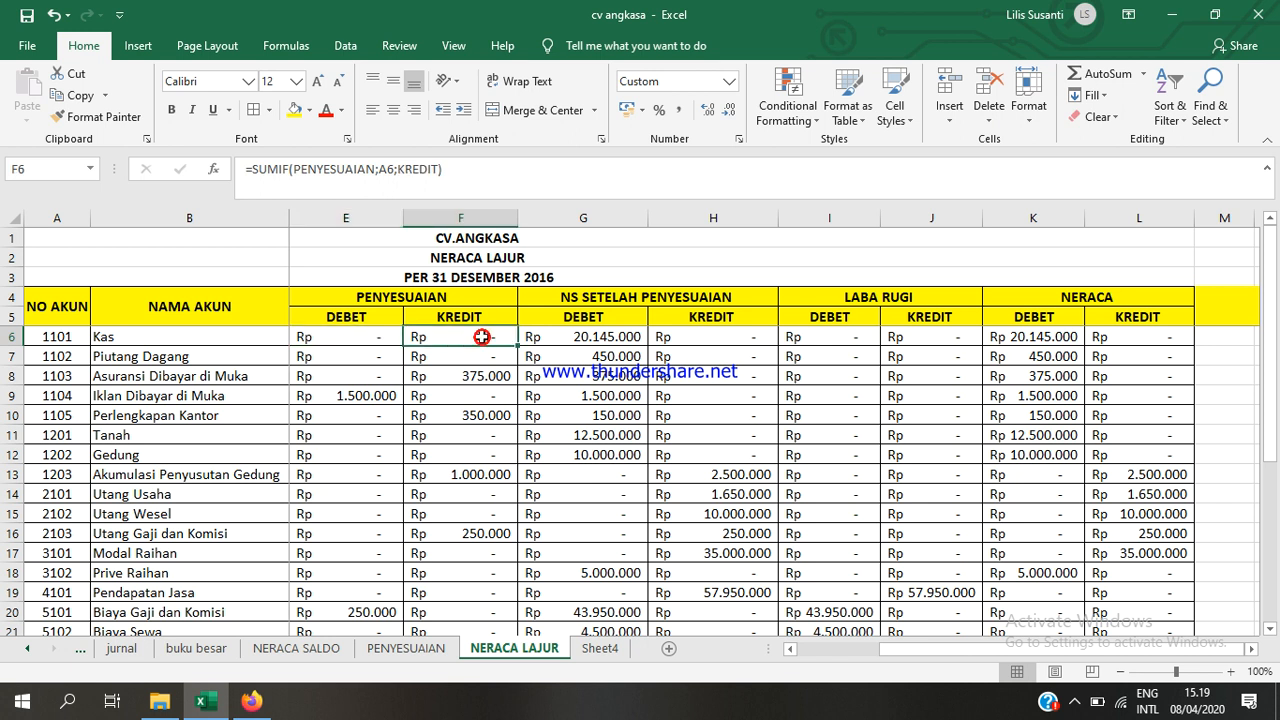
click(576, 334)
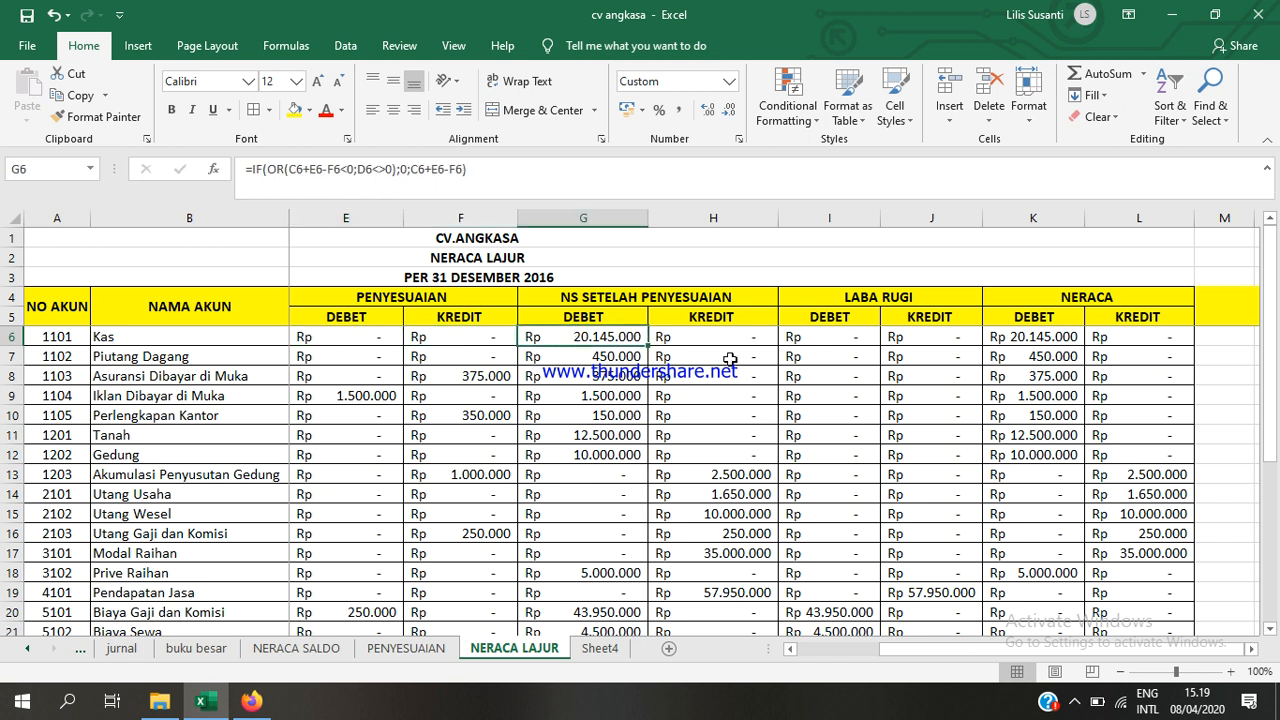
click(1003, 330)
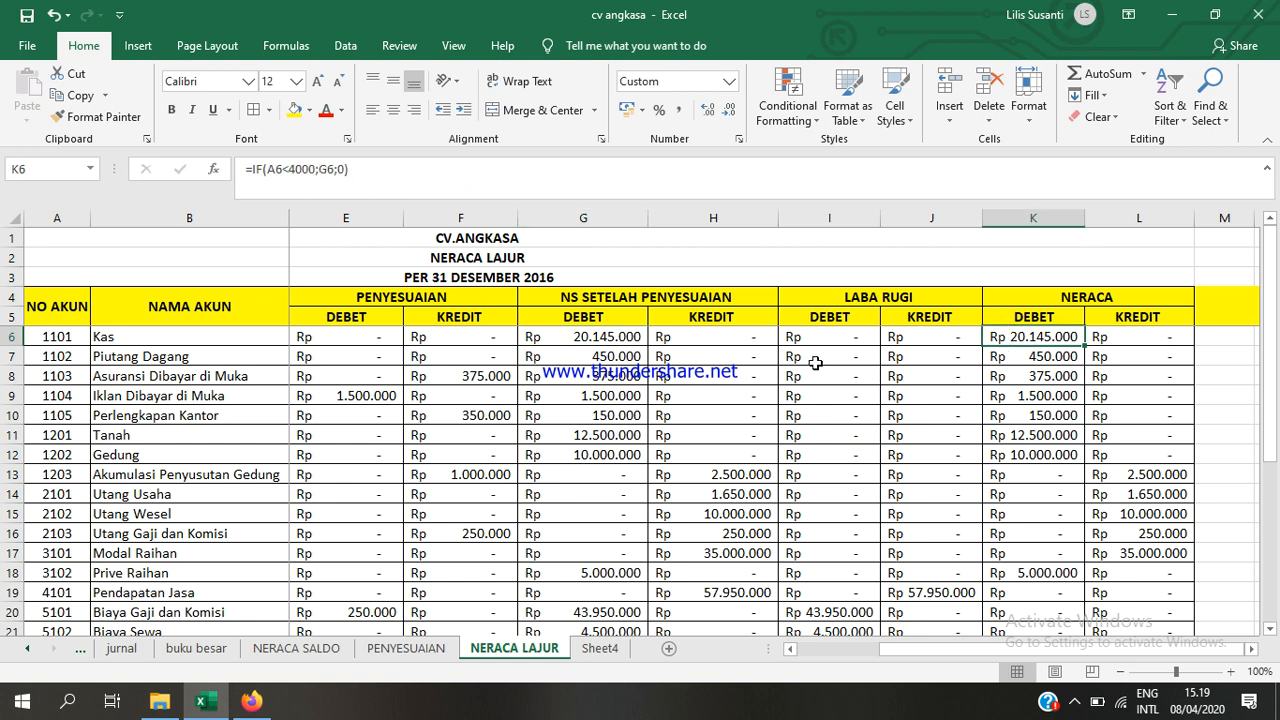
scroll(585, 395, down, 3)
scroll(581, 395, up, 3)
click(355, 340)
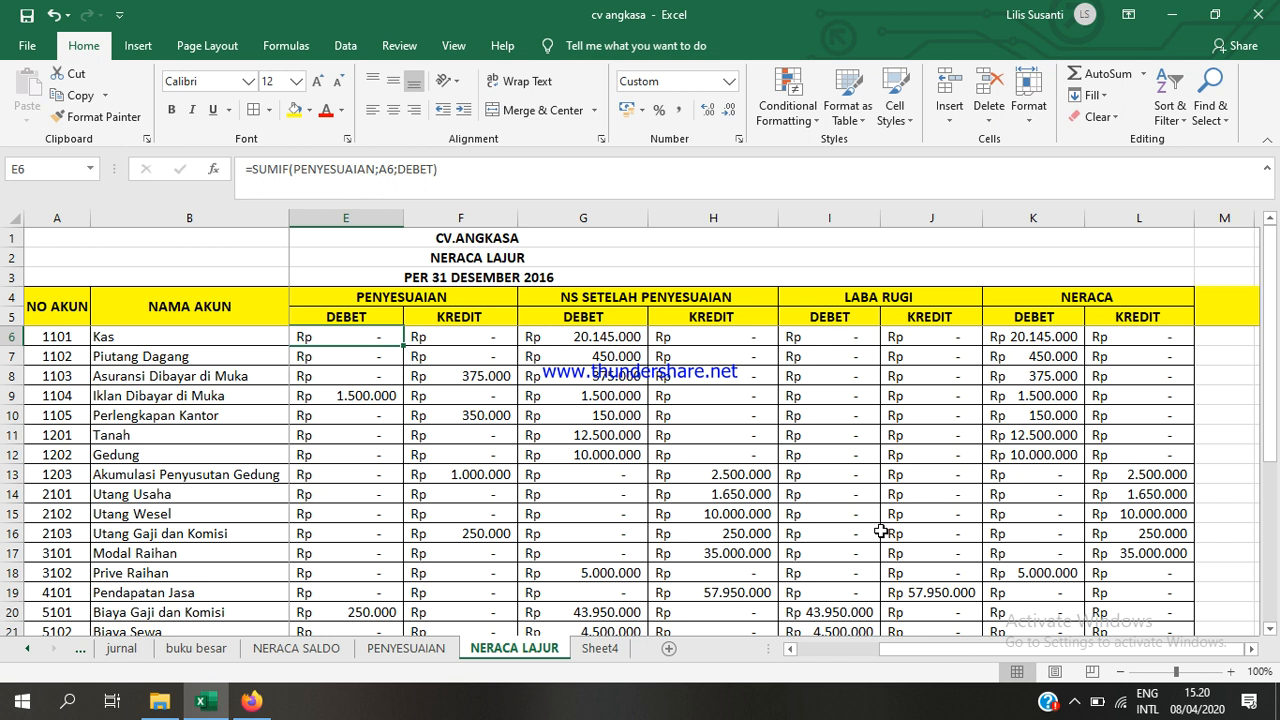
right_click(1078, 706)
click(1078, 706)
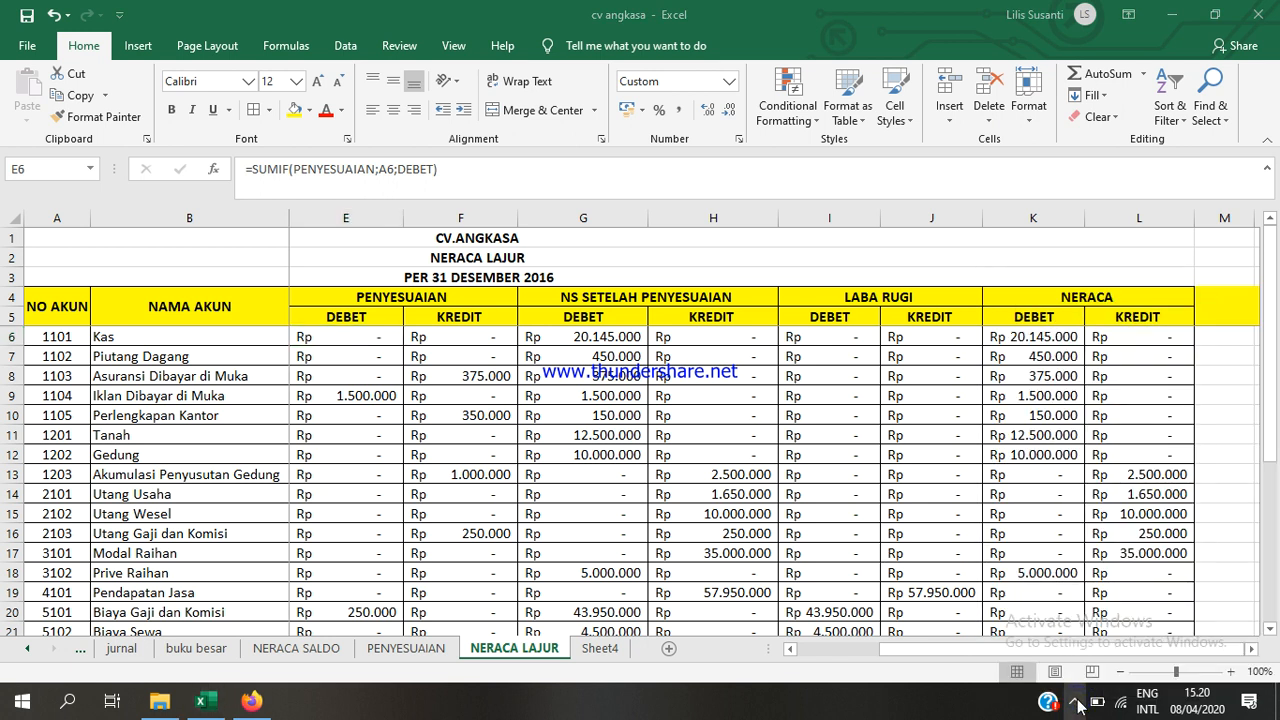